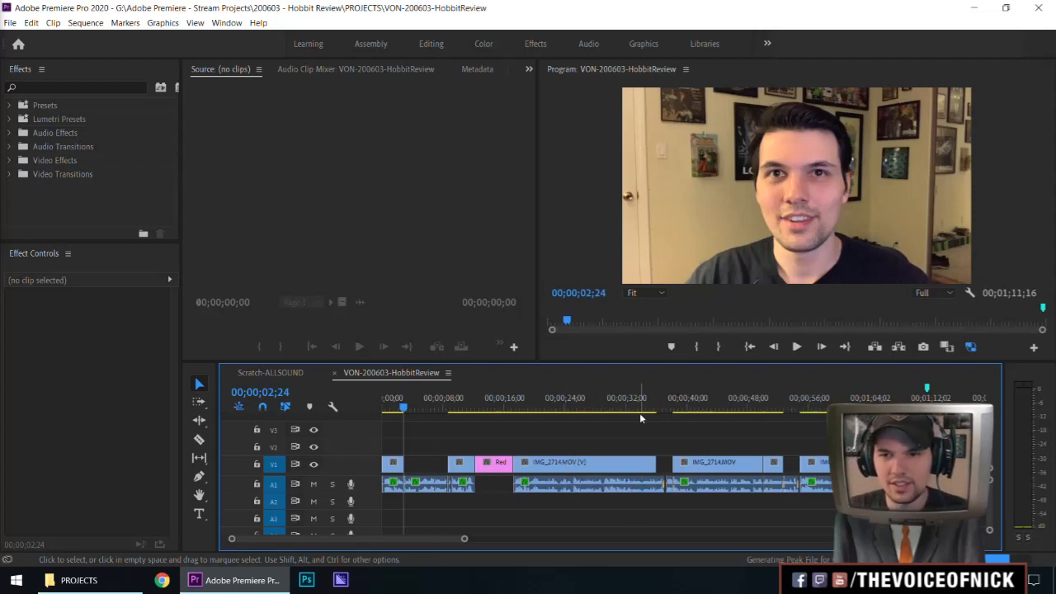
- Play the sequence through to its end and clear the marker there
{"action": "key", "text": "space"}
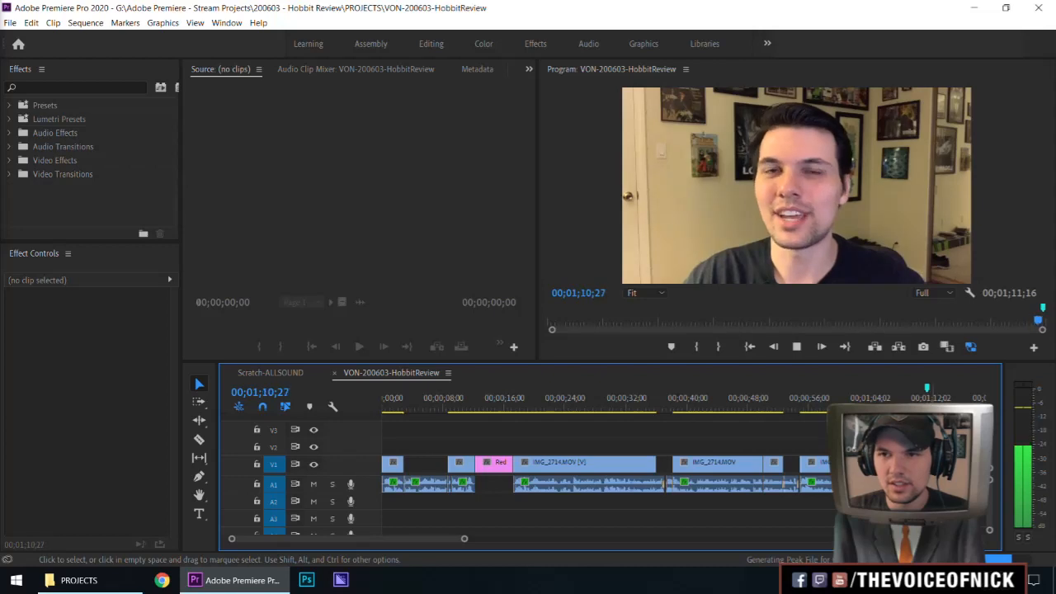
{"action": "right_click", "coordinate": [919, 388]}
{"action": "left_click", "coordinate": [955, 286]}
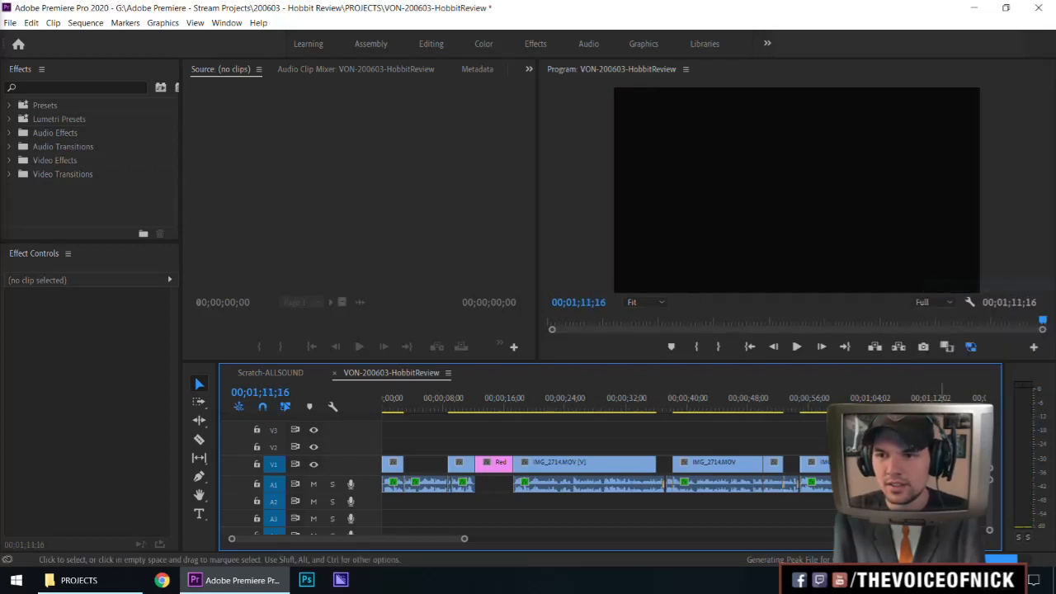
{"action": "scroll", "coordinate": [648, 440], "scroll_direction": "up", "scroll_amount": 3}
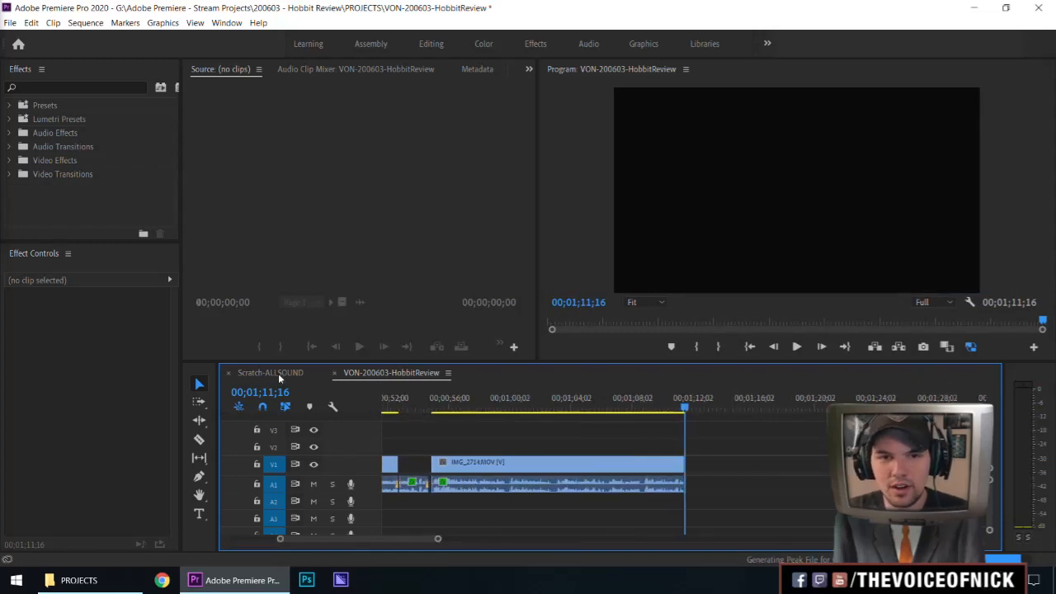
- Copy the clip starting at 00;02;32;06 in the Scratch-ALLSOUND sequence and paste it at the end of VON-200603-HobbitReview
{"action": "left_click", "coordinate": [270, 372]}
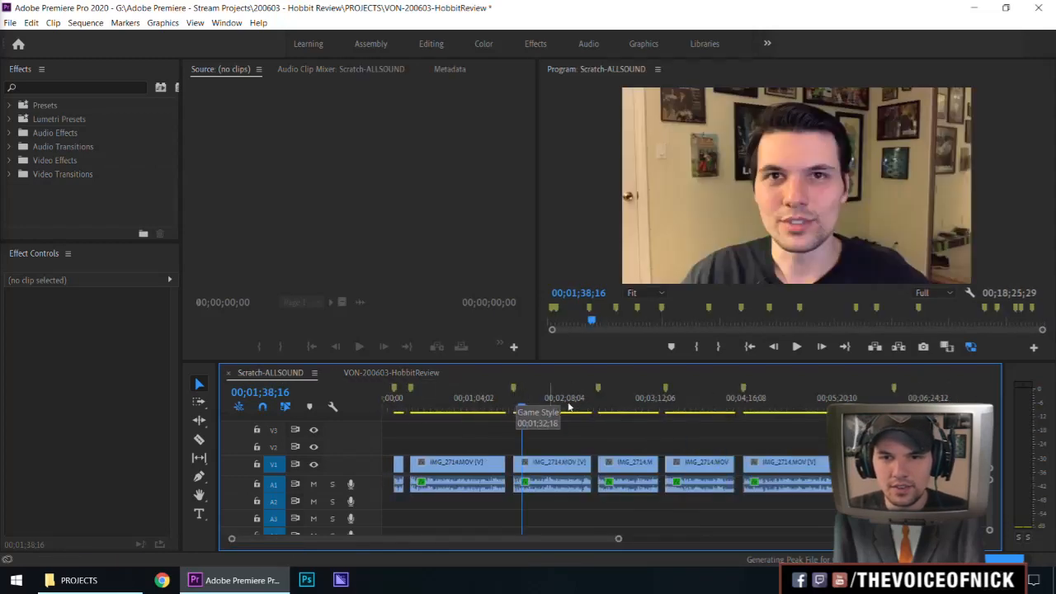
{"action": "left_click", "coordinate": [600, 404]}
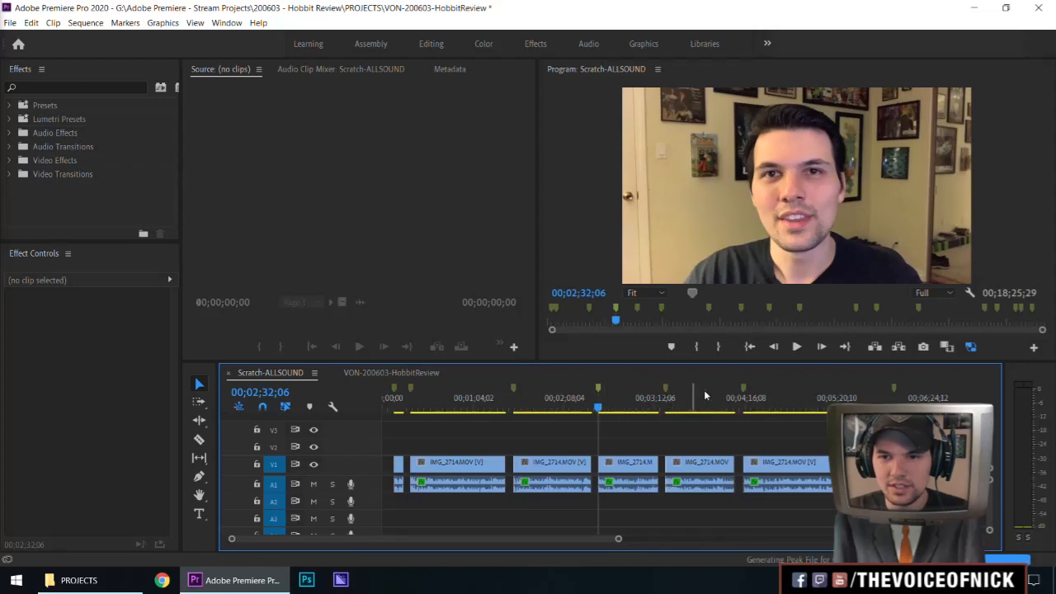
{"action": "scroll", "coordinate": [591, 531], "scroll_direction": "down", "scroll_amount": 1}
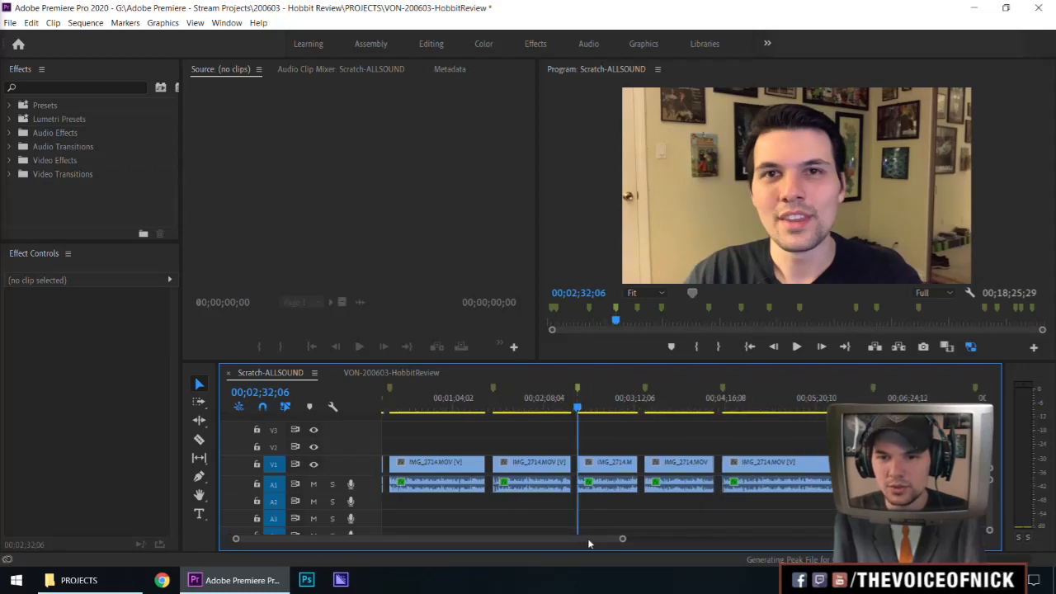
{"action": "left_click_drag", "start_coordinate": [587, 538], "coordinate": [634, 538]}
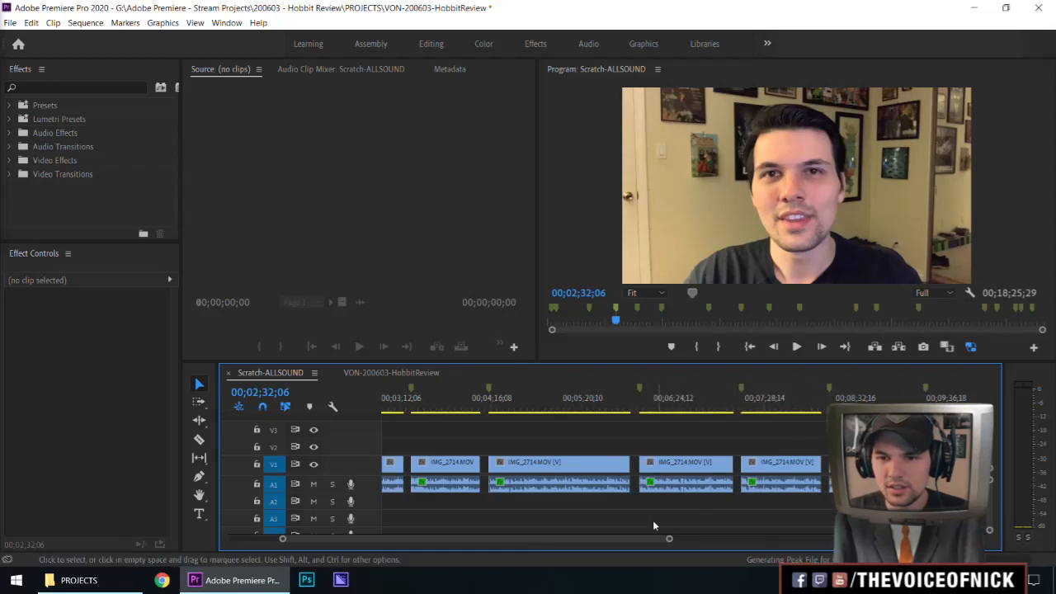
{"action": "scroll", "coordinate": [652, 520], "scroll_direction": "down", "scroll_amount": 5}
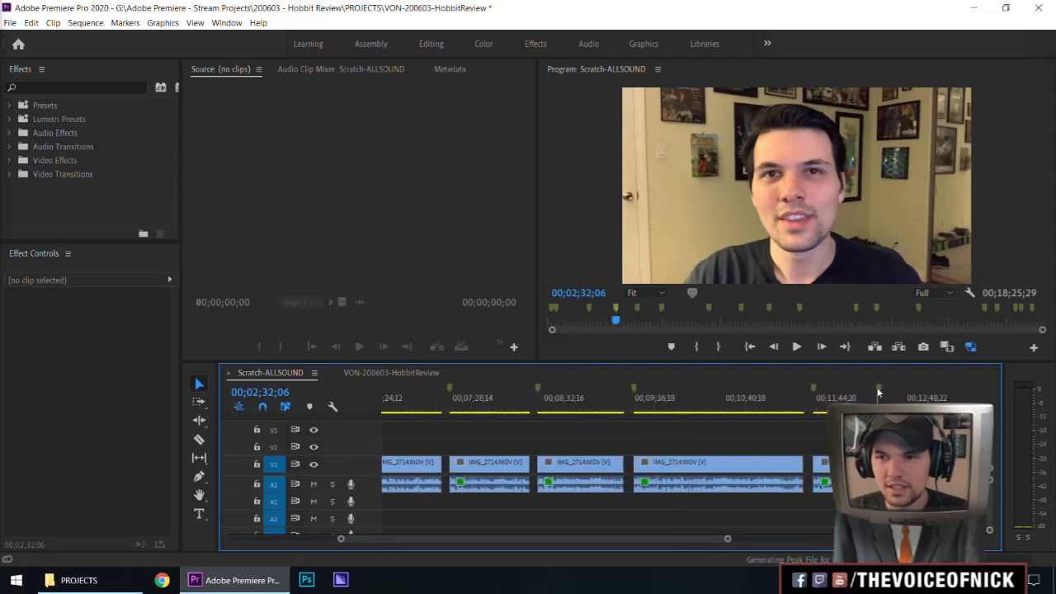
{"action": "scroll", "coordinate": [661, 535], "scroll_direction": "down", "scroll_amount": 6}
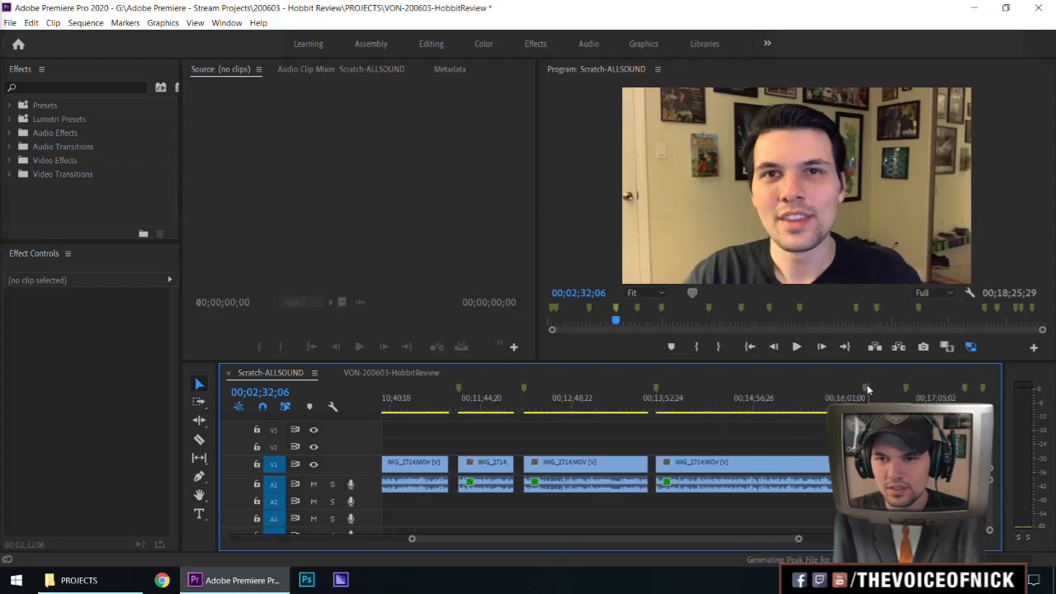
{"action": "left_click_drag", "start_coordinate": [740, 536], "coordinate": [589, 541]}
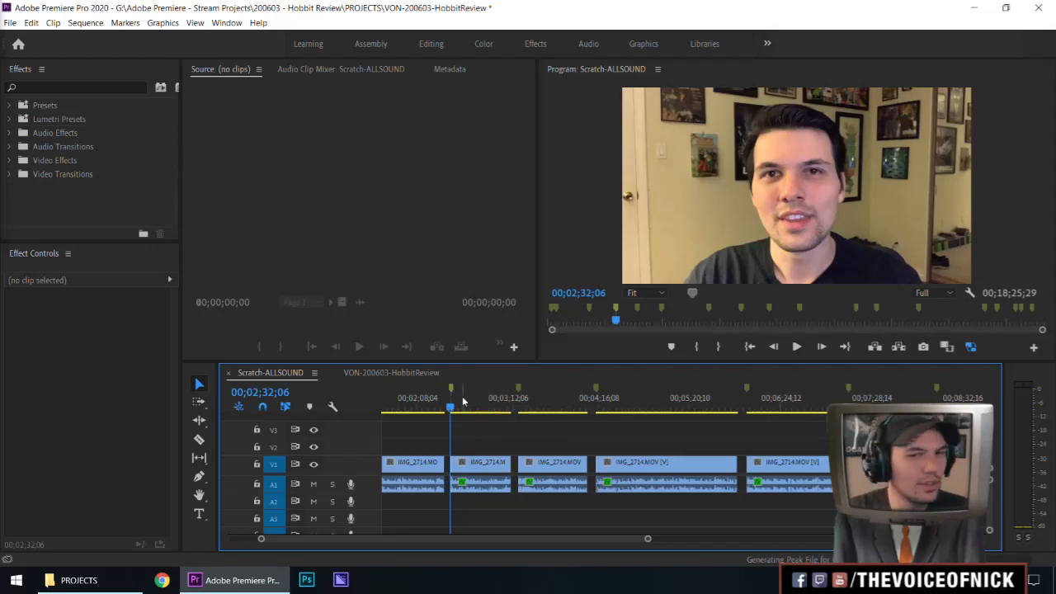
{"action": "left_click", "coordinate": [477, 462]}
{"action": "left_click", "coordinate": [718, 155]}
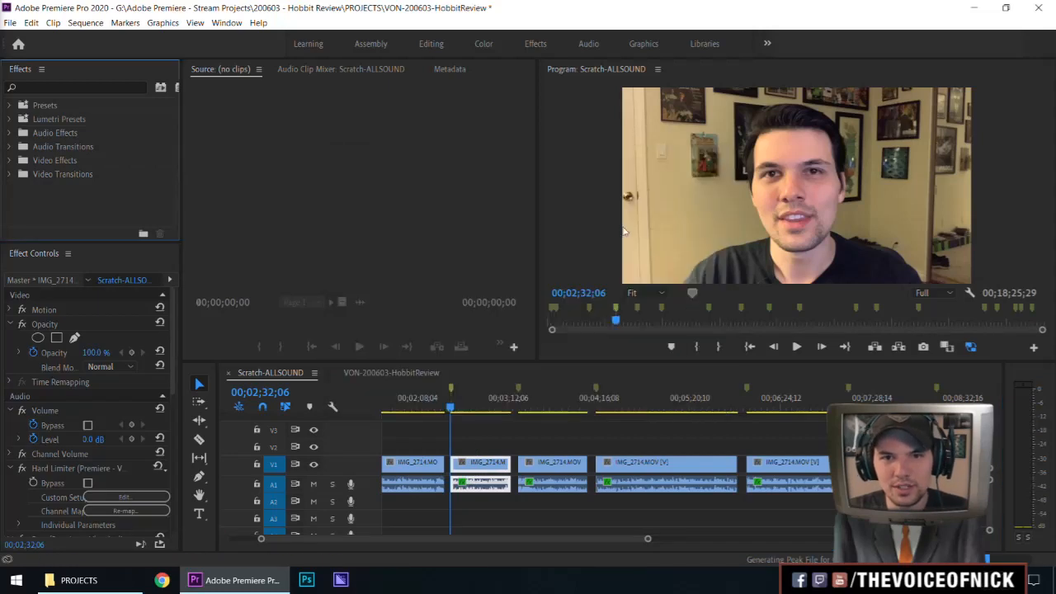
{"action": "left_click", "coordinate": [380, 372]}
{"action": "key", "text": "ctrl+v"}
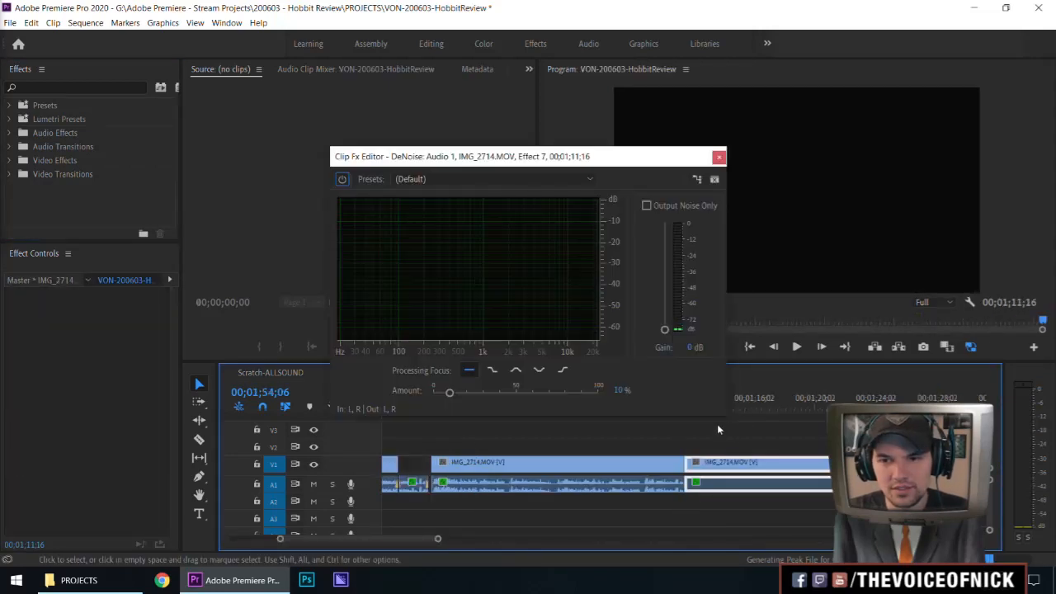
{"action": "left_click", "coordinate": [718, 156]}
- Move the pasted clip about three seconds later, leaving a gap after the preceding clip
{"action": "scroll", "coordinate": [546, 469], "scroll_direction": "down", "scroll_amount": 3}
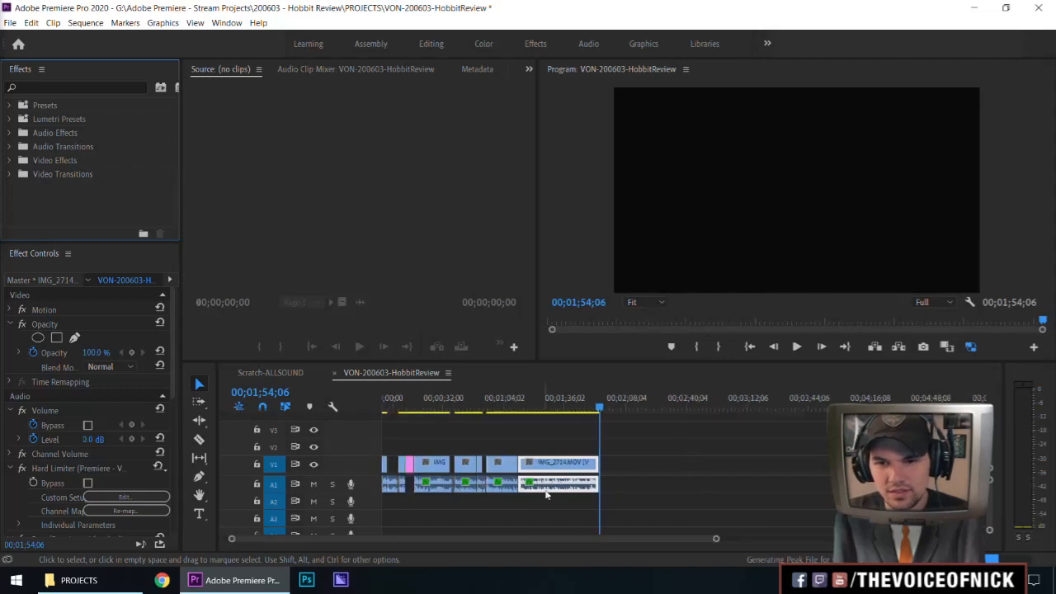
{"action": "left_click_drag", "start_coordinate": [546, 469], "coordinate": [559, 468]}
{"action": "left_click", "coordinate": [537, 408]}
{"action": "key", "text": "equal"}
{"action": "key", "text": "equal"}
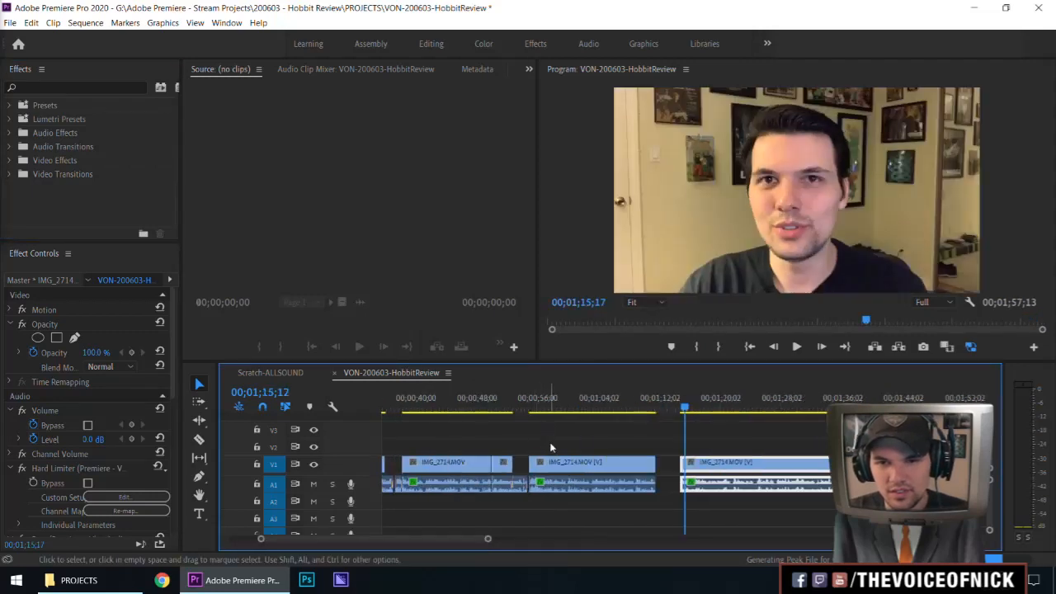
- Play back the start of the pasted clip and the end of the clip before the gap
{"action": "left_click_drag", "start_coordinate": [738, 439], "coordinate": [719, 437]}
{"action": "left_click_drag", "start_coordinate": [685, 405], "coordinate": [672, 405]}
{"action": "key", "text": "space"}
{"action": "key", "text": "minus"}
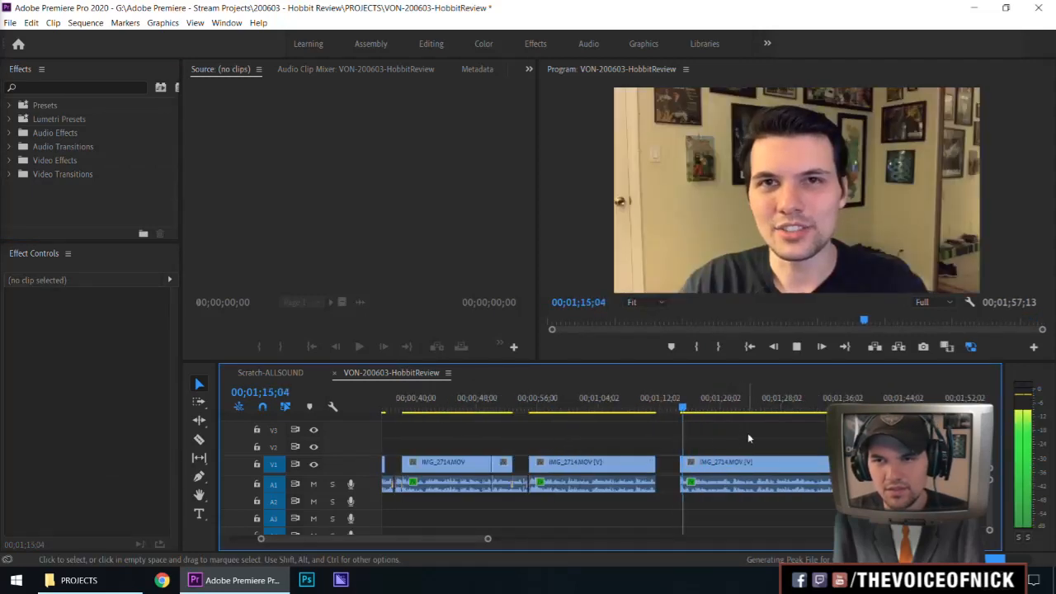
{"action": "key", "text": "equal"}
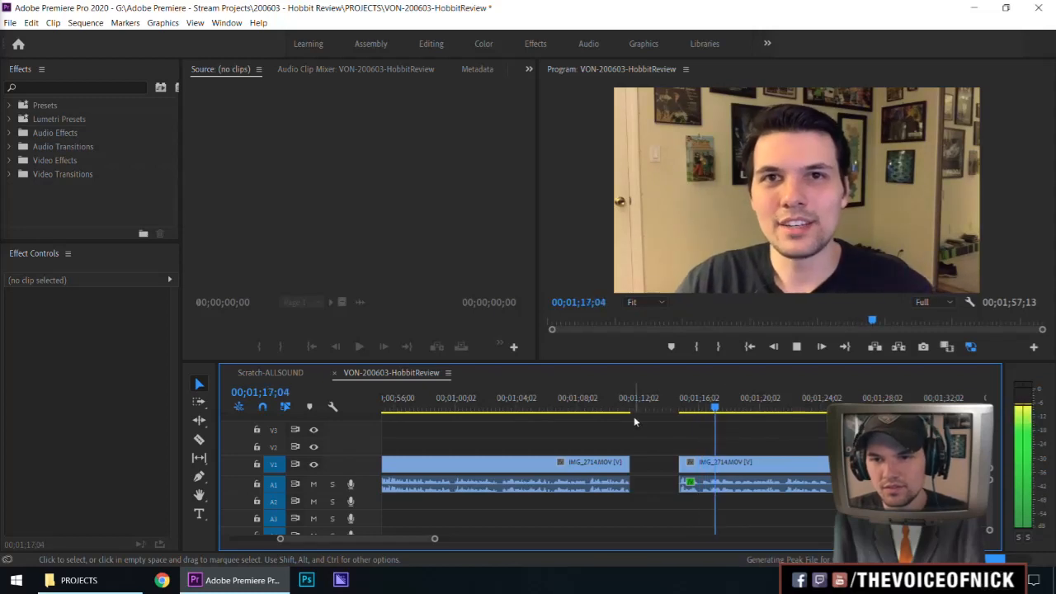
{"action": "key", "text": "equal"}
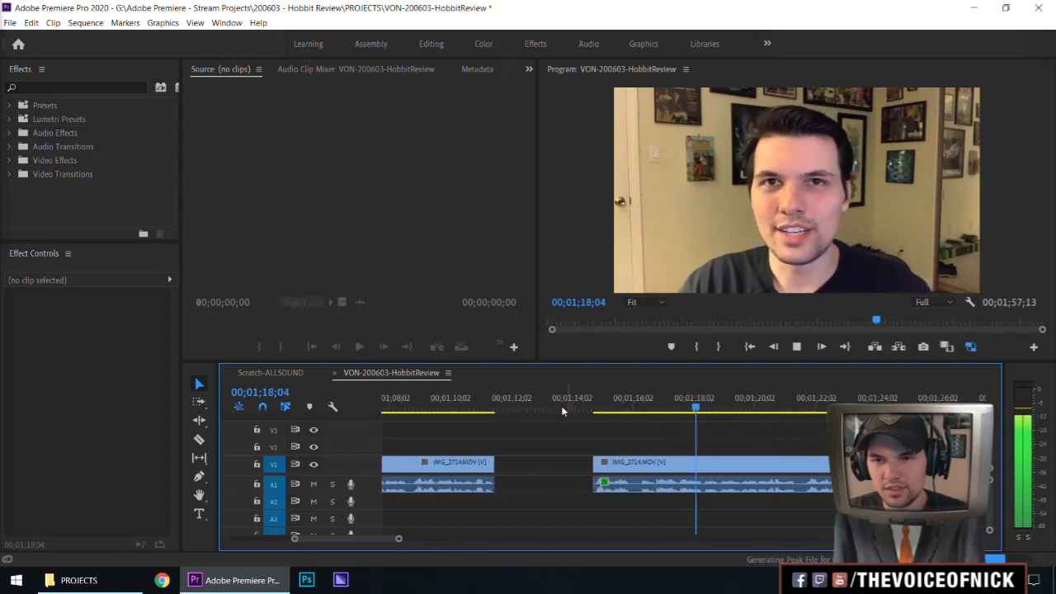
{"action": "left_click", "coordinate": [465, 404]}
{"action": "key", "text": "minus"}
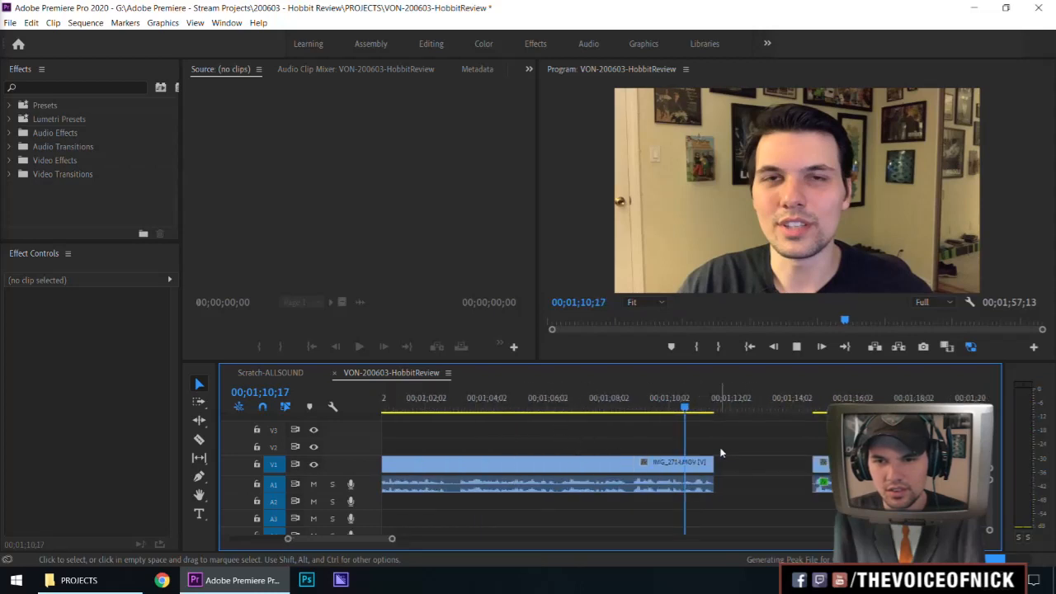
{"action": "key", "text": "space"}
{"action": "key", "text": "minus"}
{"action": "key", "text": "minus"}
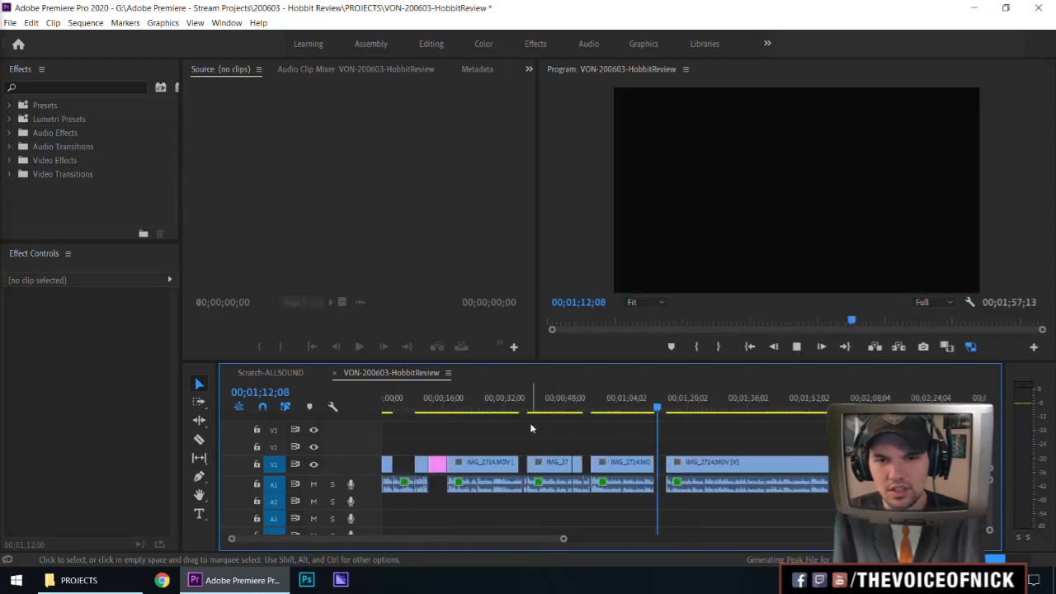
- Duplicate the Red placeholder clip into the V1 gap before the last clip, shifting the last clip later to make room
{"action": "key", "text": "space"}
{"action": "left_click_drag", "start_coordinate": [439, 466], "coordinate": [664, 447]}
{"action": "left_click", "coordinate": [693, 459]}
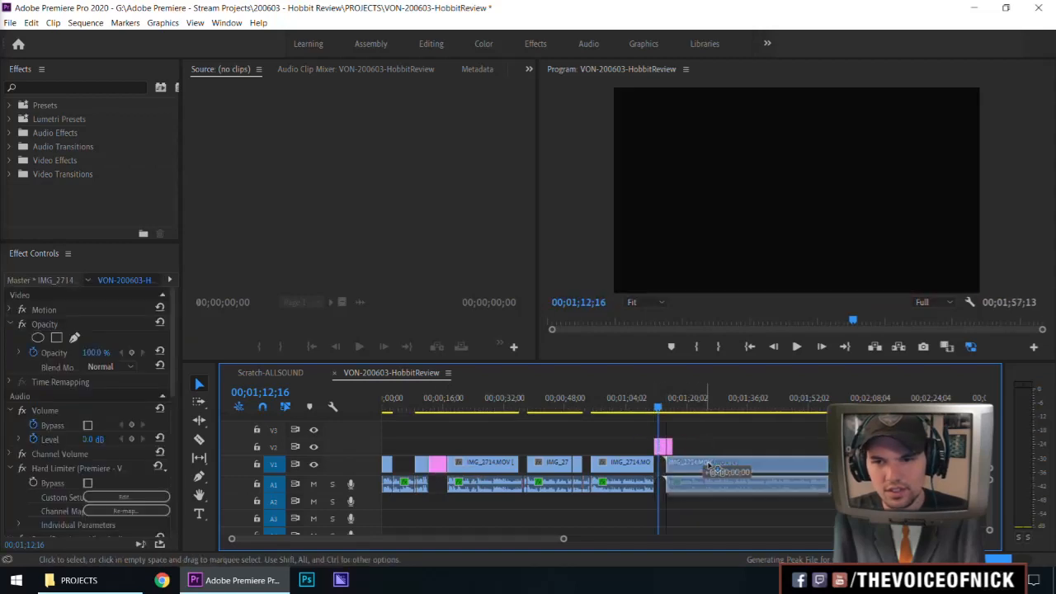
{"action": "left_click", "coordinate": [706, 434]}
{"action": "left_click", "coordinate": [663, 447]}
{"action": "left_click_drag", "start_coordinate": [662, 446], "coordinate": [663, 463]}
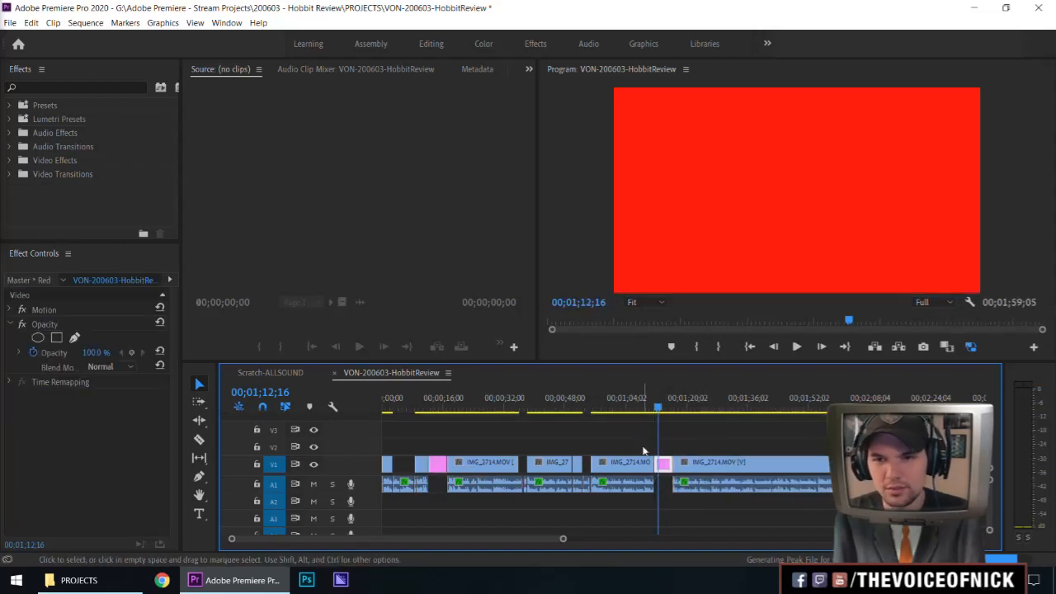
- Play back the new Red placeholder and the opening of the clip that follows it
{"action": "key", "text": "space"}
{"action": "left_click", "coordinate": [709, 446]}
{"action": "key", "text": "equal"}
{"action": "key", "text": "equal"}
{"action": "key", "text": "equal"}
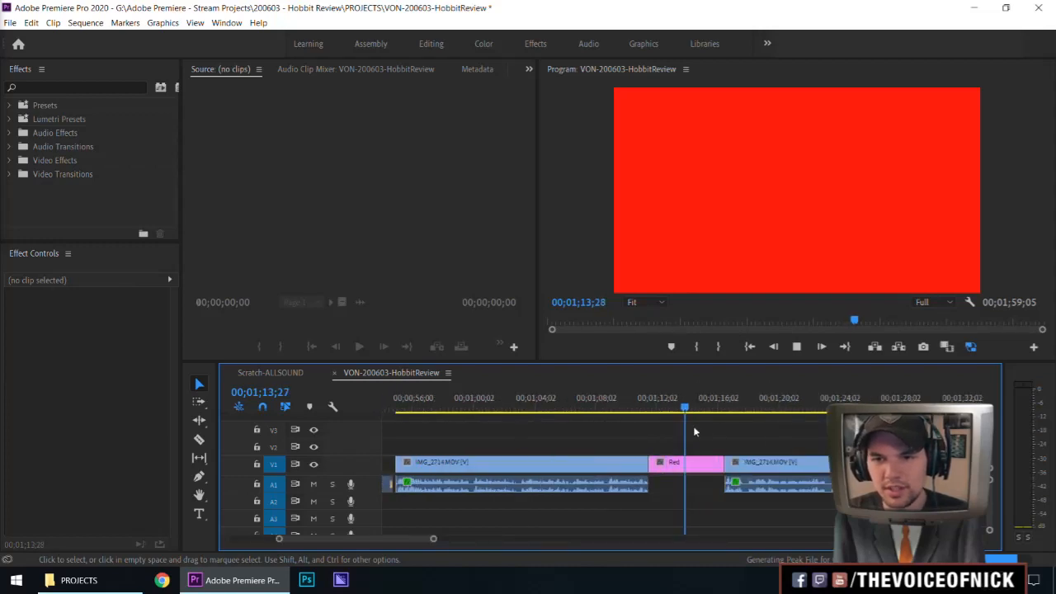
{"action": "left_click_drag", "start_coordinate": [769, 430], "coordinate": [777, 429]}
{"action": "key", "text": "minus"}
{"action": "key", "text": "equal"}
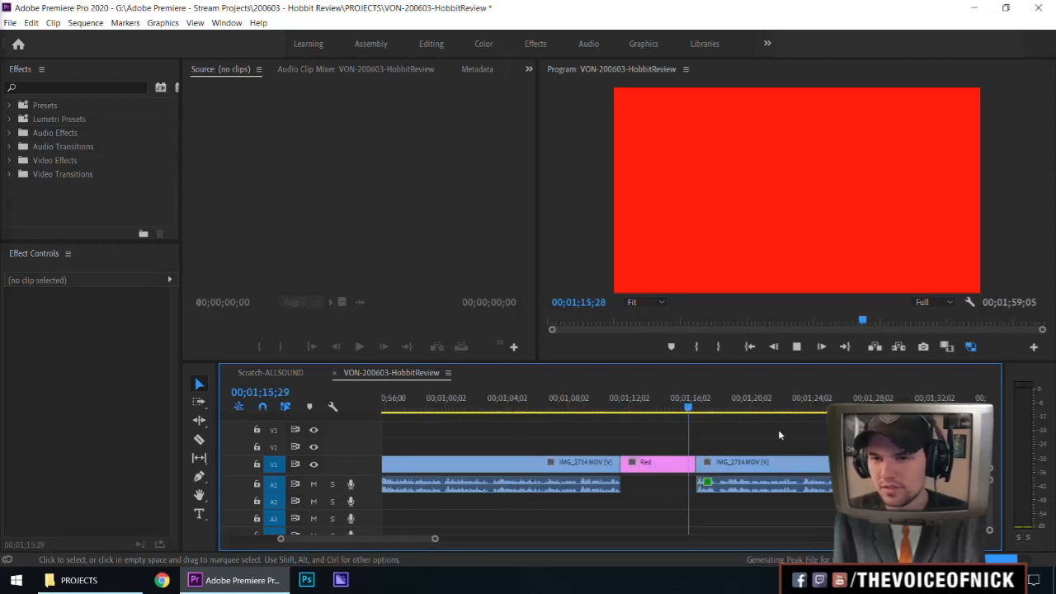
{"action": "key", "text": "minus"}
{"action": "key", "text": "equal"}
{"action": "key", "text": "equal"}
{"action": "mouse_move", "coordinate": [730, 439]}
{"action": "left_mouse_down"}
{"action": "mouse_move", "coordinate": [749, 434]}
{"action": "mouse_move", "coordinate": [722, 438]}
{"action": "left_mouse_up"}
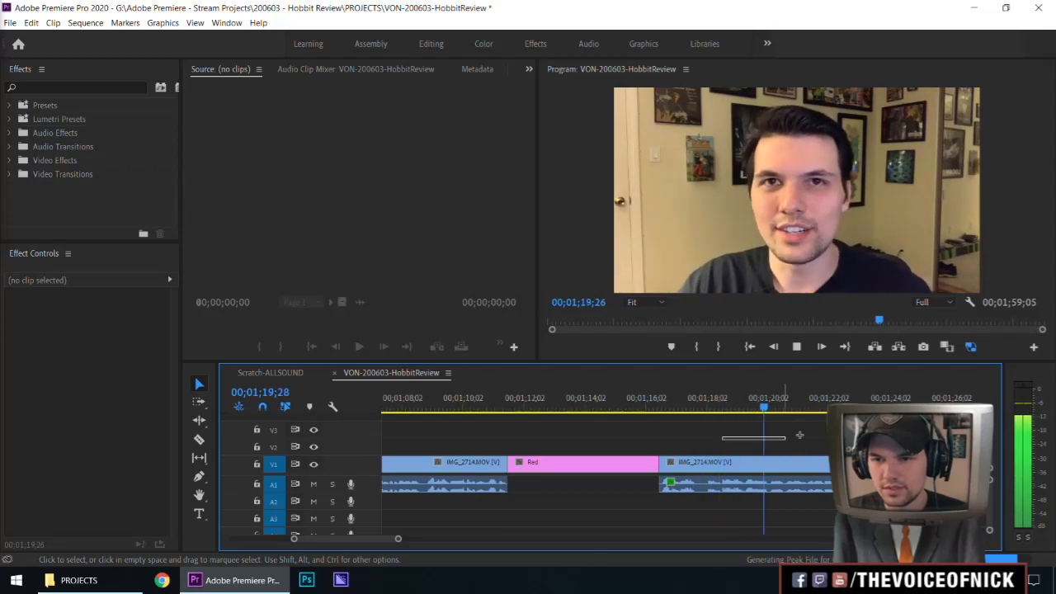
- Review the remainder of the last clip through to the end of the sequence
{"action": "left_click_drag", "start_coordinate": [799, 435], "coordinate": [818, 434]}
{"action": "key", "text": "minus"}
{"action": "key", "text": "equal"}
{"action": "key", "text": "minus"}
{"action": "key", "text": "minus"}
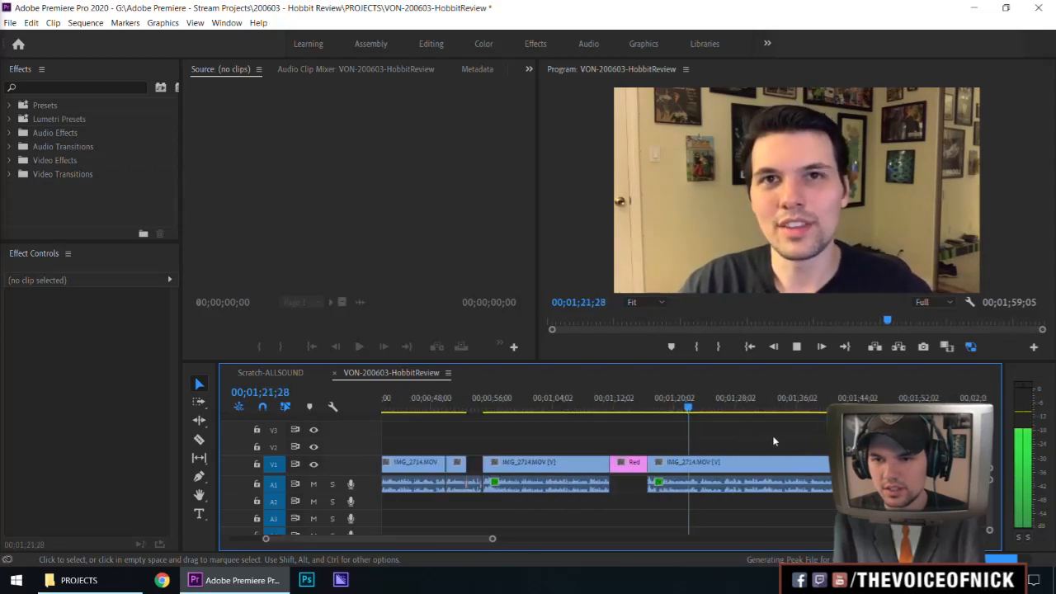
{"action": "key", "text": "minus"}
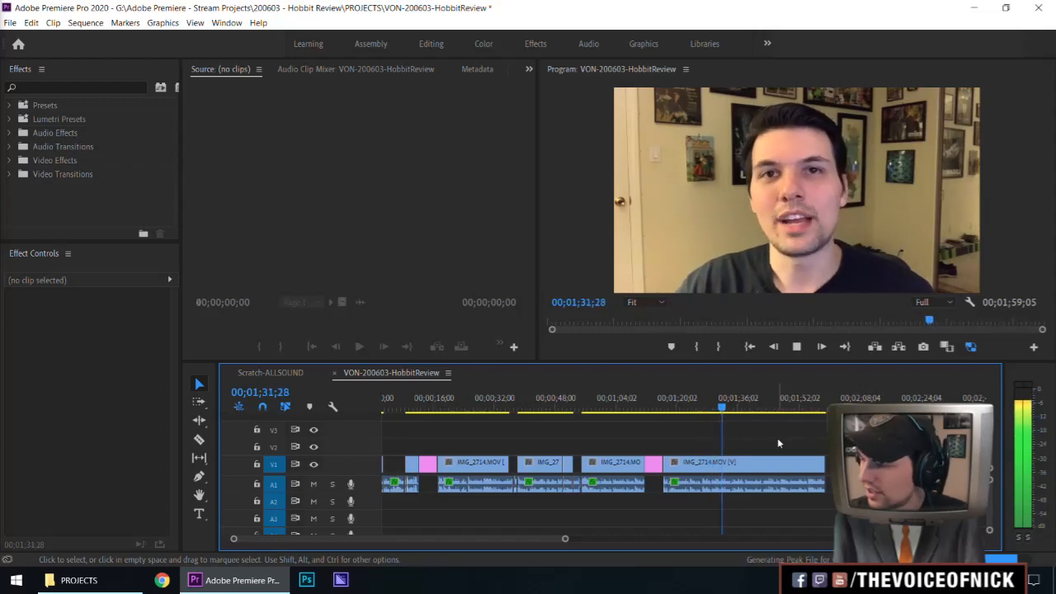
{"action": "key", "text": "minus"}
{"action": "key", "text": "equal"}
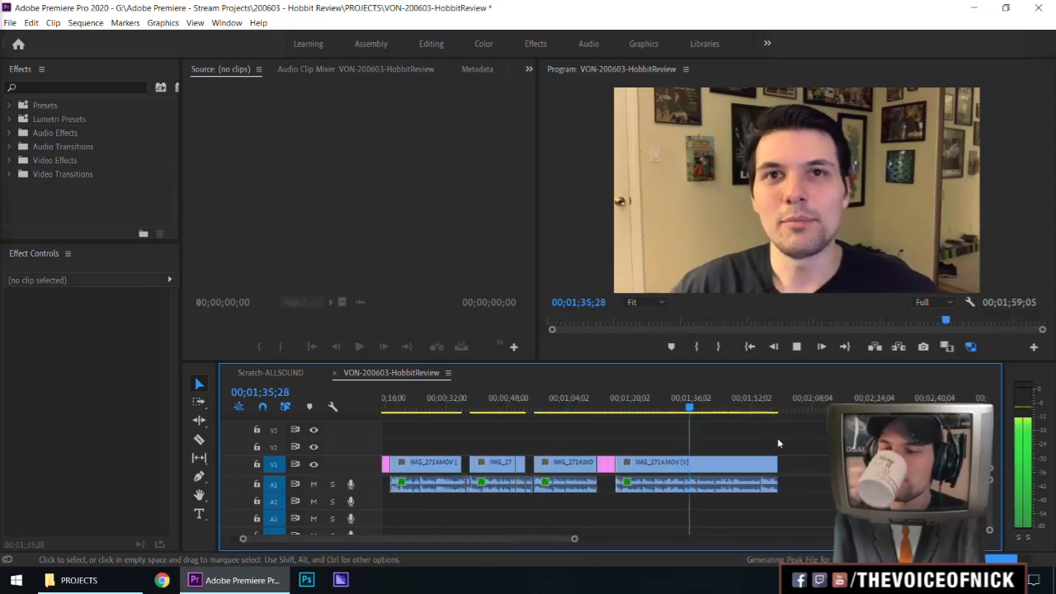
{"action": "key", "text": "minus"}
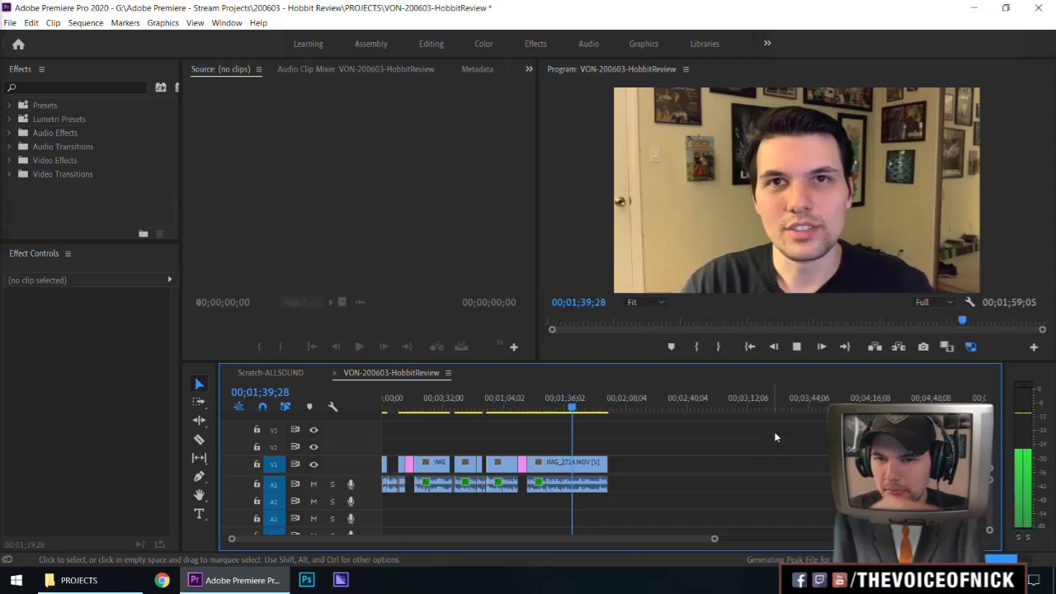
{"action": "key", "text": "equal"}
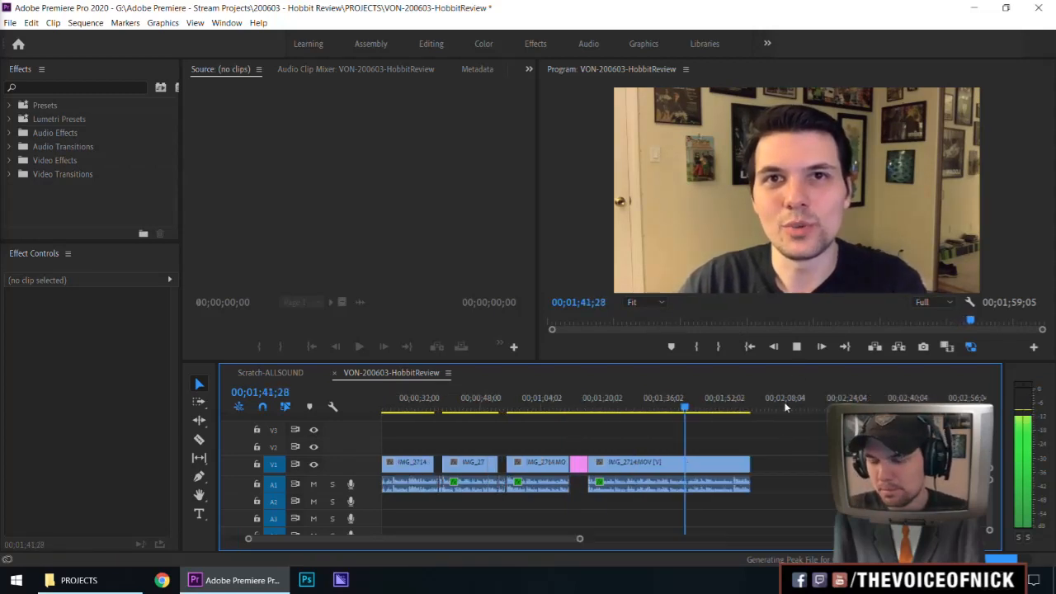
{"action": "key", "text": "equal"}
{"action": "key", "text": "equal"}
{"action": "key", "text": "minus"}
{"action": "mouse_move", "coordinate": [790, 437]}
{"action": "left_mouse_down"}
{"action": "mouse_move", "coordinate": [758, 447]}
{"action": "mouse_move", "coordinate": [785, 438]}
{"action": "left_mouse_up"}
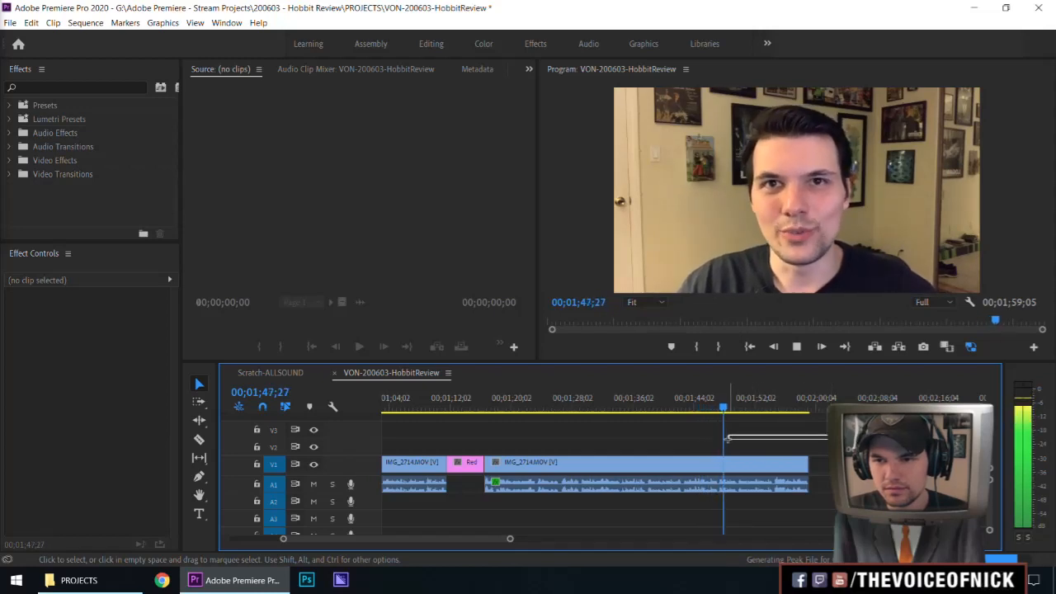
{"action": "mouse_move", "coordinate": [727, 438]}
{"action": "left_mouse_down"}
{"action": "mouse_move", "coordinate": [679, 444]}
{"action": "mouse_move", "coordinate": [712, 439]}
{"action": "left_mouse_up"}
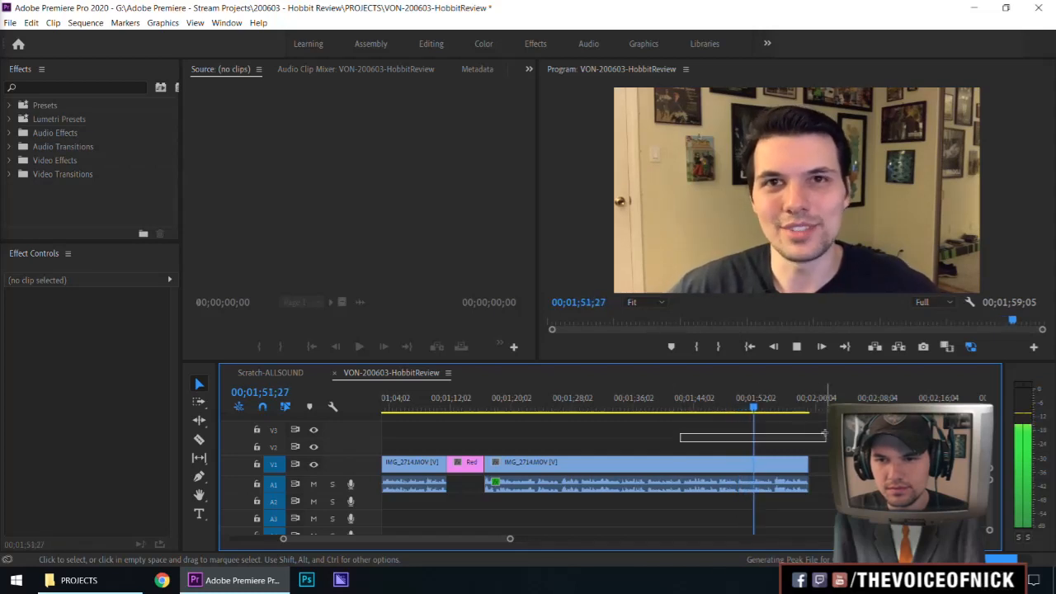
{"action": "left_click_drag", "start_coordinate": [826, 437], "coordinate": [532, 415]}
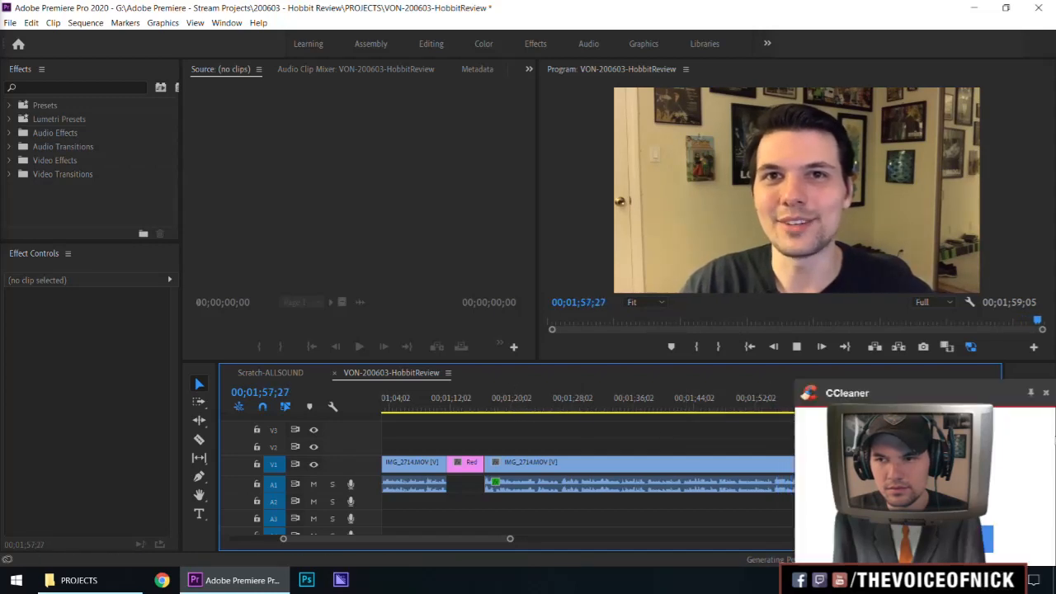
- Dismiss the CCleaner pop-up and play back the clip that follows the Red placeholder
{"action": "left_click", "coordinate": [1045, 396]}
{"action": "left_click", "coordinate": [506, 404]}
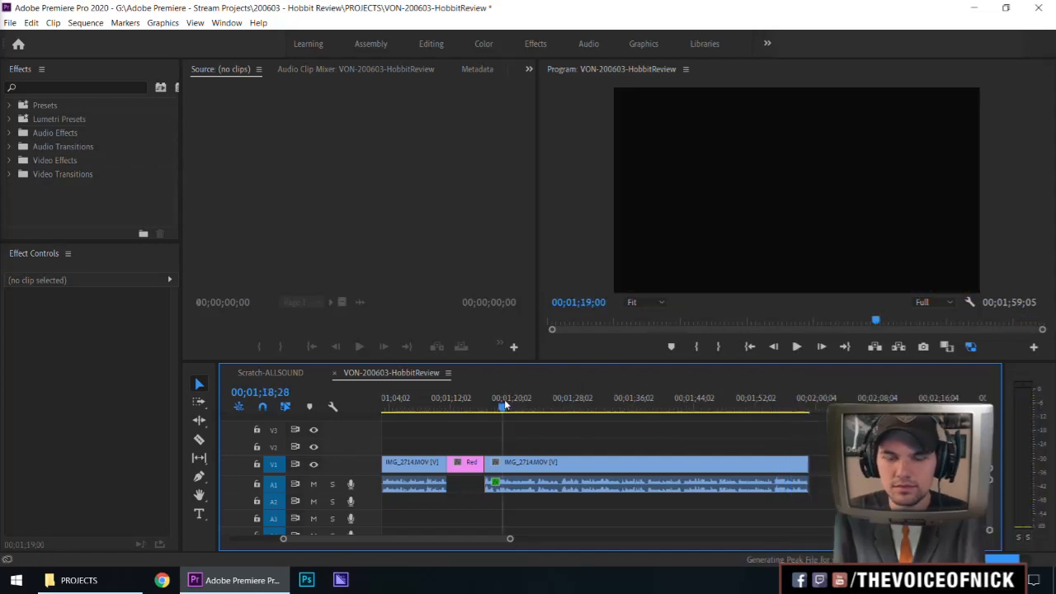
{"action": "scroll", "coordinate": [506, 404], "scroll_direction": "up", "scroll_amount": 3}
{"action": "key", "text": "equal"}
{"action": "key", "text": "space"}
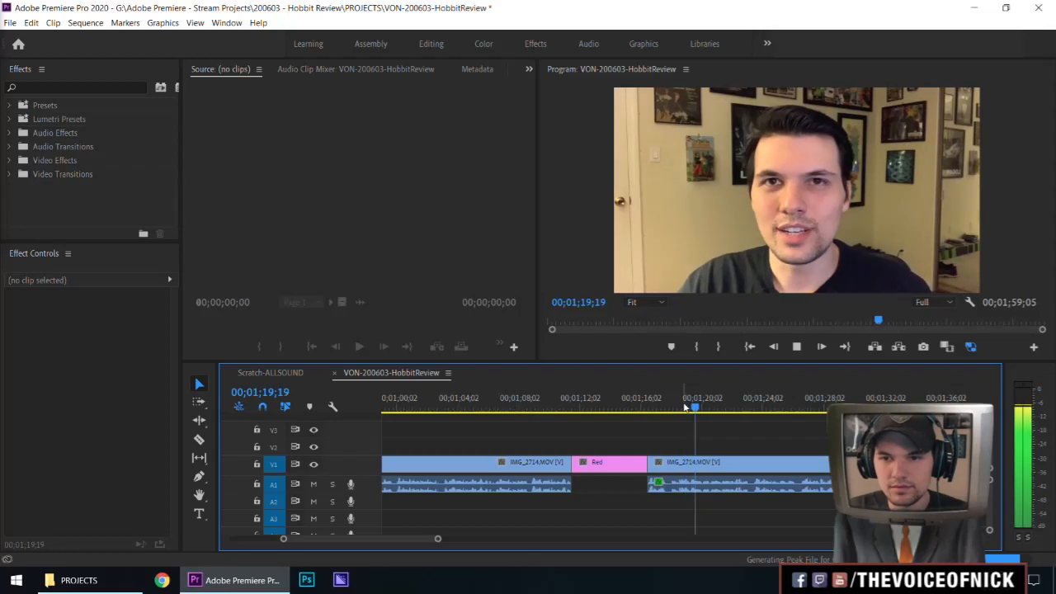
{"action": "key", "text": "equal"}
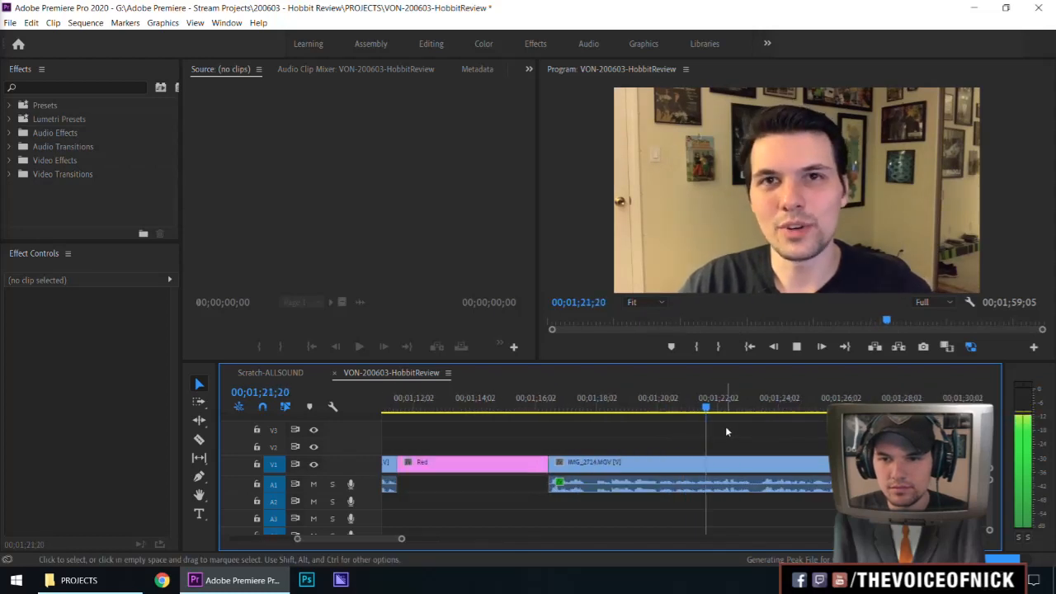
{"action": "key", "text": "minus"}
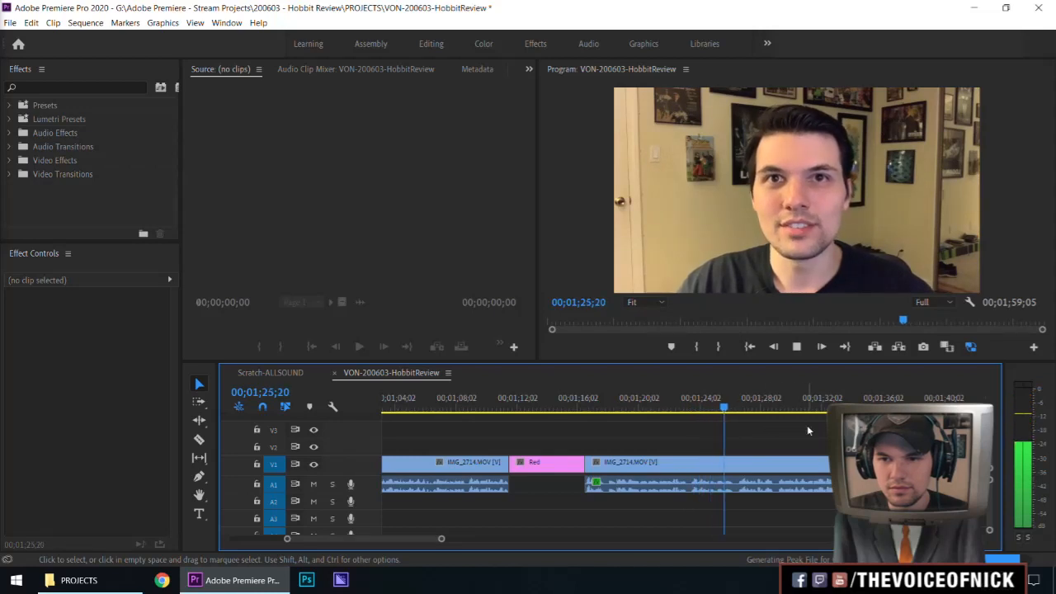
{"action": "key", "text": "equal"}
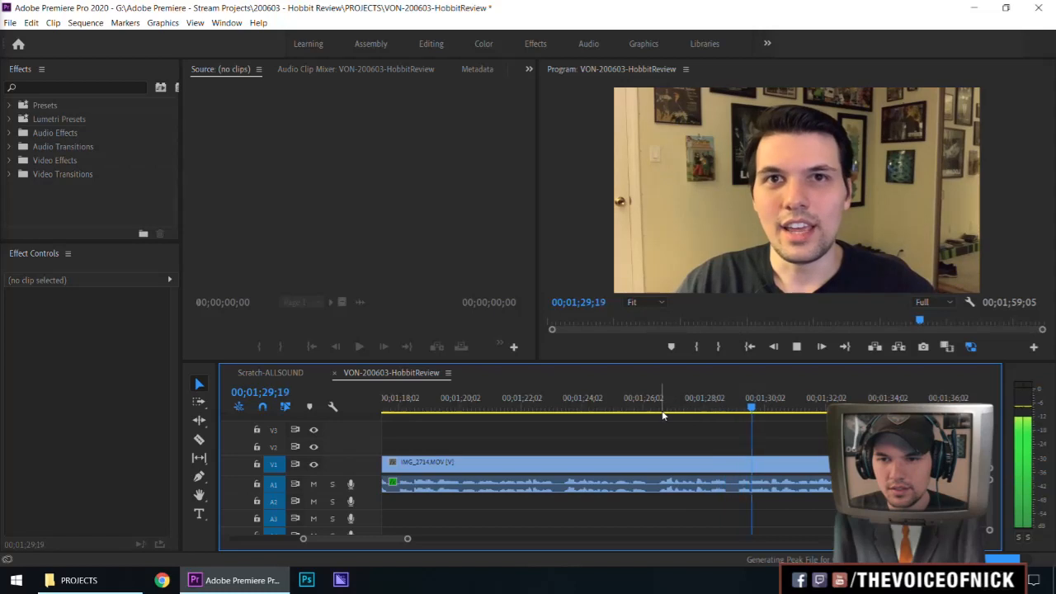
- Split the last IMG_2714.MOV clip at 00;01;31;02 with the Razor tool
{"action": "left_click", "coordinate": [793, 408]}
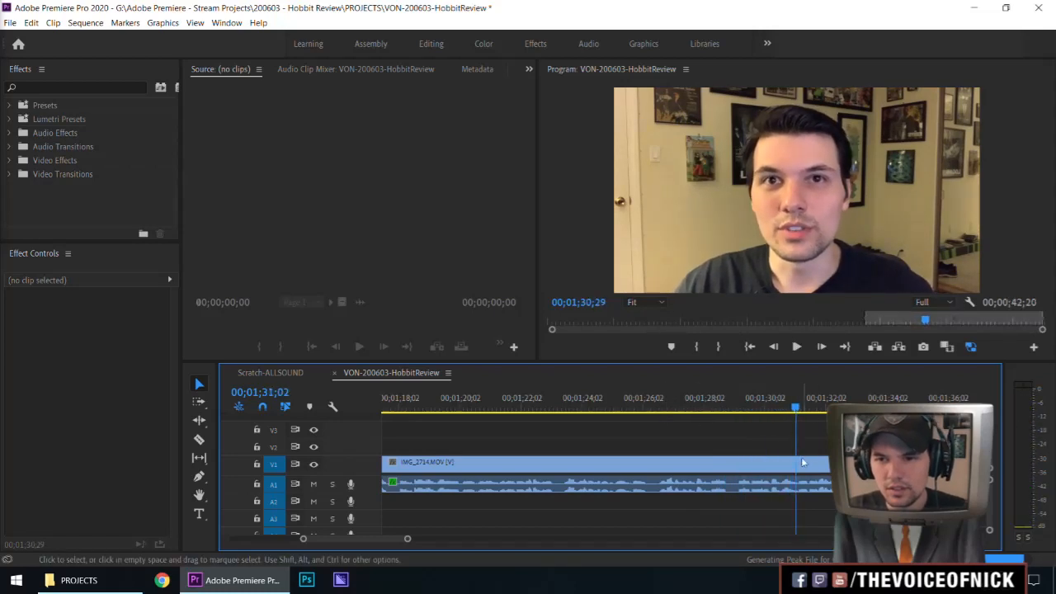
{"action": "left_click", "coordinate": [798, 464]}
{"action": "key", "text": "c"}
{"action": "left_click", "coordinate": [799, 464]}
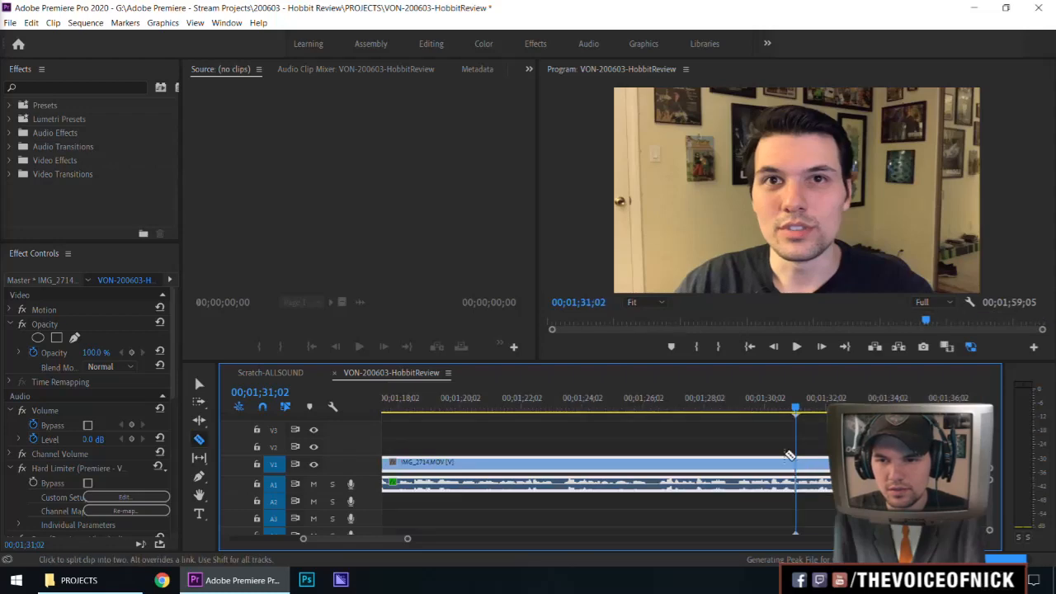
- Replay the clip before the new cut and split it at 00;01;25;05
{"action": "key", "text": "space"}
{"action": "left_click_drag", "start_coordinate": [529, 402], "coordinate": [445, 415]}
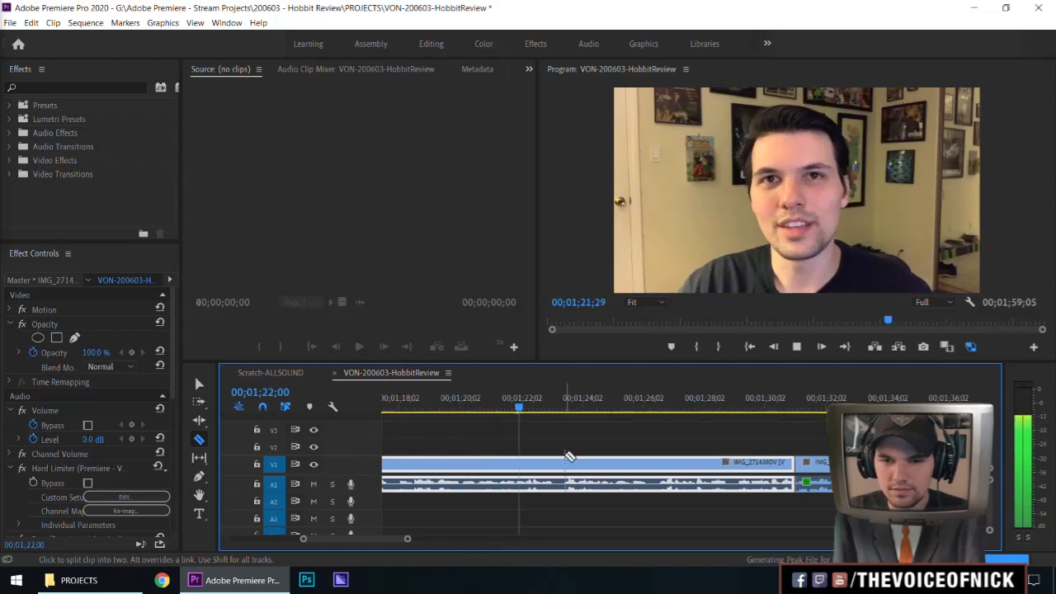
{"action": "left_click", "coordinate": [662, 407]}
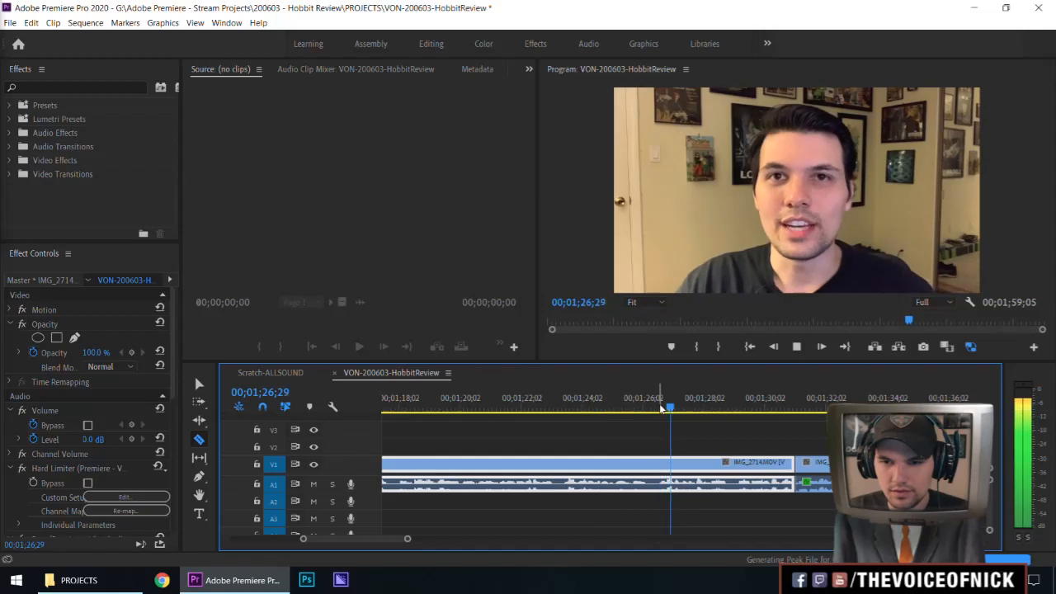
{"action": "key", "text": "space"}
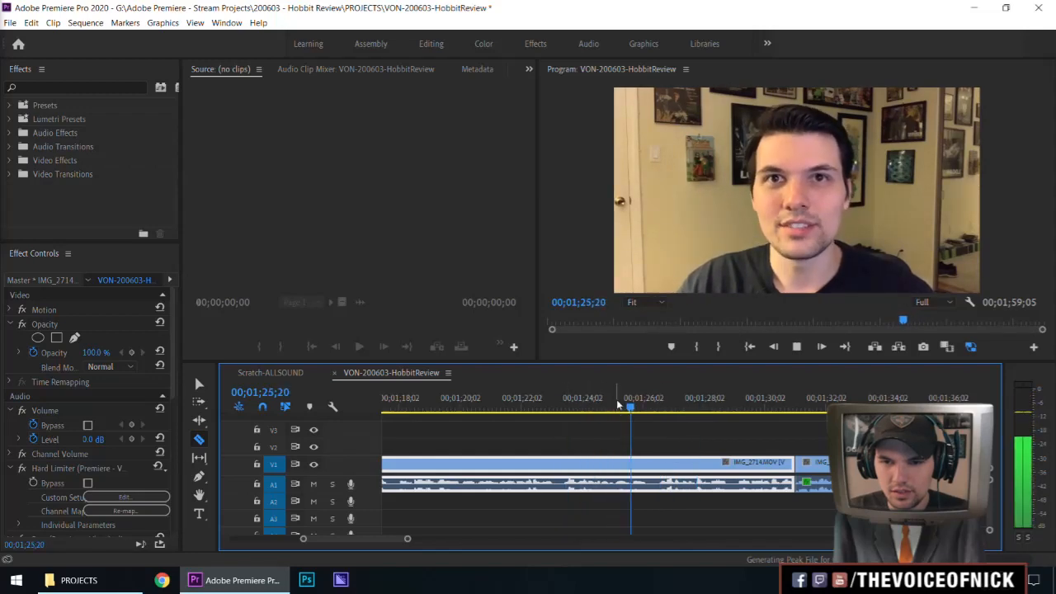
{"action": "left_click", "coordinate": [610, 406]}
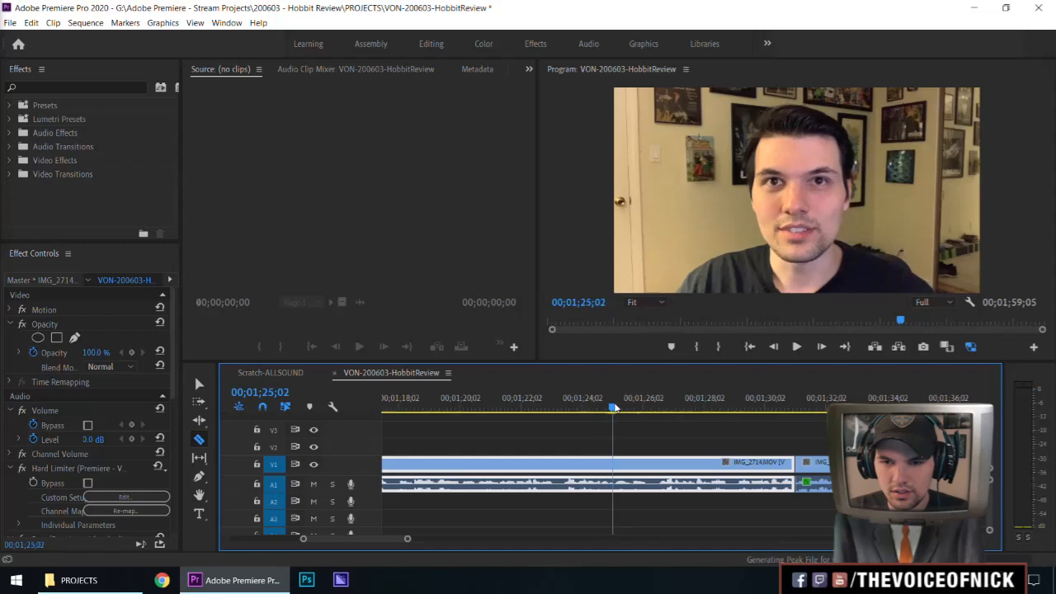
{"action": "left_click", "coordinate": [615, 407]}
{"action": "left_click", "coordinate": [617, 462]}
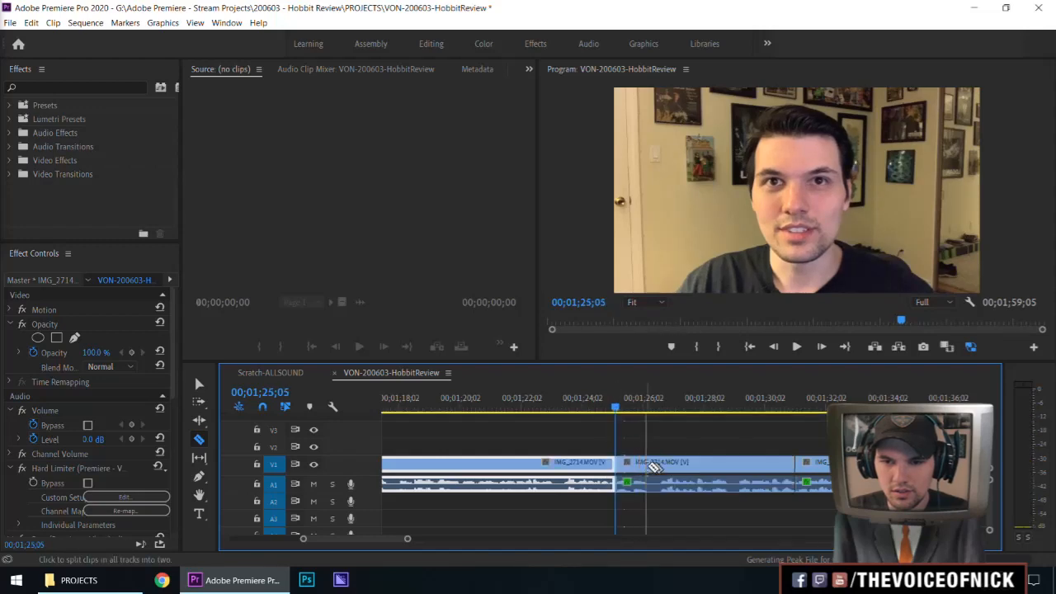
- Cut again slightly more than one second after 00;01;25;05 and ripple-delete the piece between the two cuts
{"action": "left_click", "coordinate": [657, 462]}
{"action": "key", "text": "v"}
{"action": "left_click", "coordinate": [641, 461]}
{"action": "key", "text": "shift+Delete"}
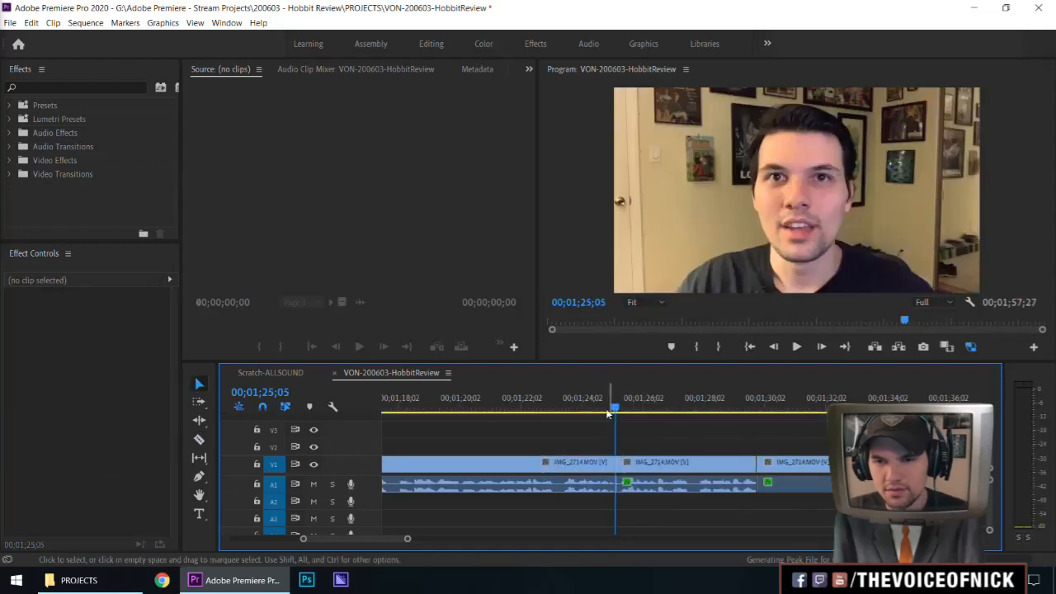
- Play across the joined cut, then split the next clip before 00;01;28 and ripple-delete the tiny sliver there
{"action": "left_click", "coordinate": [587, 406]}
{"action": "key", "text": "space"}
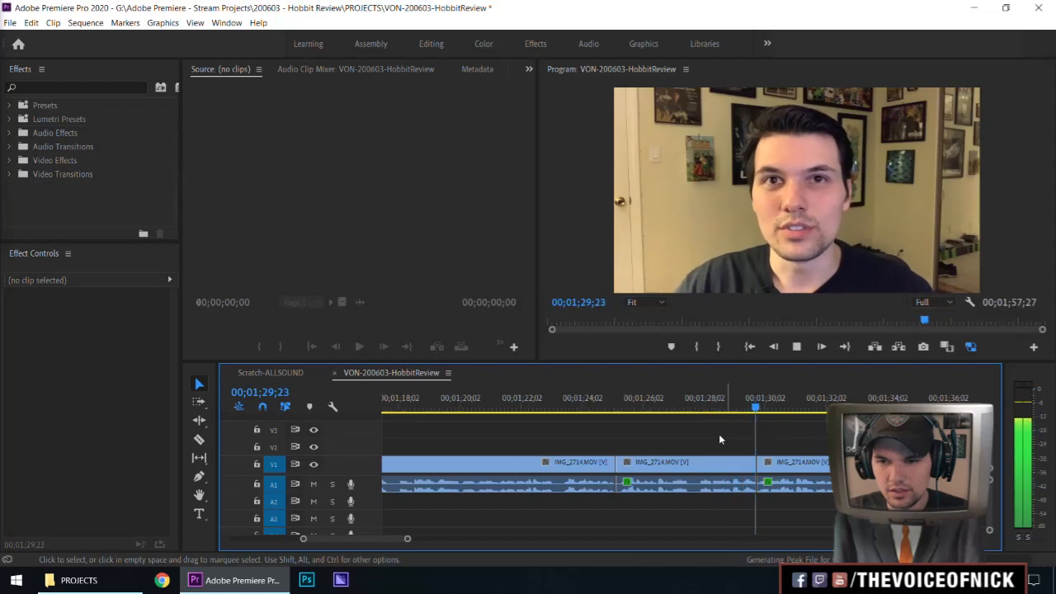
{"action": "key", "text": "space"}
{"action": "key", "text": "c"}
{"action": "left_click", "coordinate": [698, 460], "text": "shift"}
{"action": "key", "text": "v"}
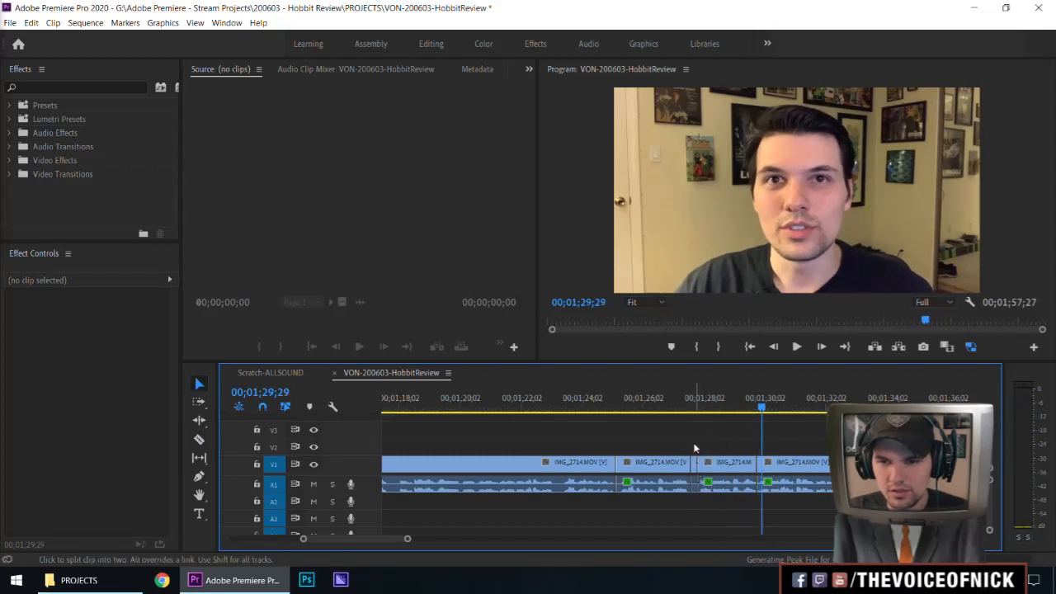
{"action": "left_click", "coordinate": [694, 462]}
{"action": "key", "text": "shift+Delete"}
- Delete only the video of the short clip around 00;01;28, keeping its audio, and play across the gap
{"action": "left_click", "coordinate": [683, 409]}
{"action": "left_click_drag", "start_coordinate": [682, 409], "coordinate": [675, 409]}
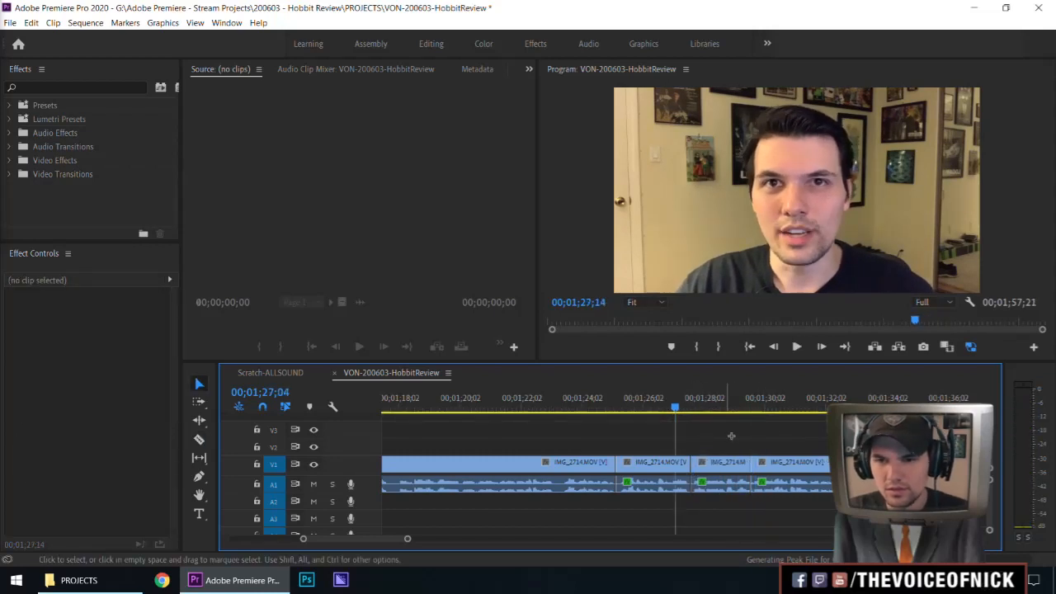
{"action": "left_click", "coordinate": [720, 462]}
{"action": "key", "text": "Delete"}
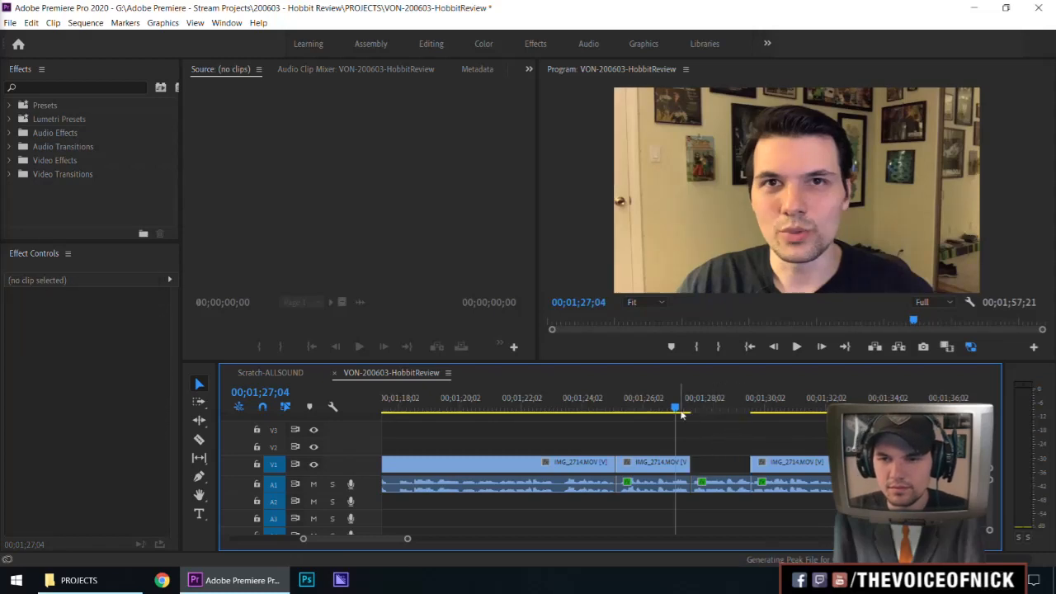
{"action": "key", "text": "space"}
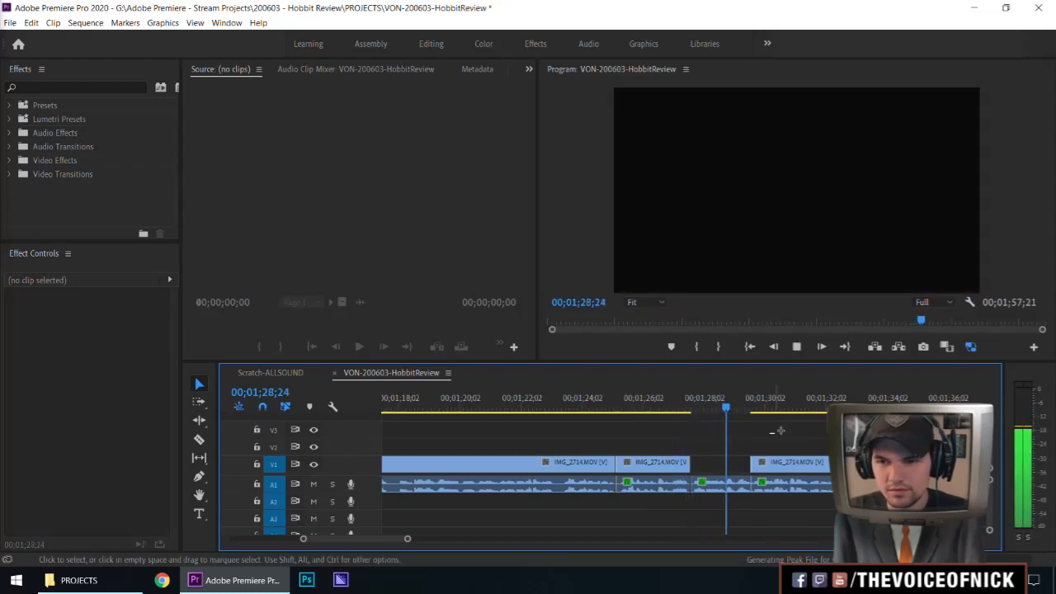
{"action": "key", "text": "space"}
- Review the last clip between about 00;01;30 and 00;01;40 for a cut point
{"action": "key", "text": "minus"}
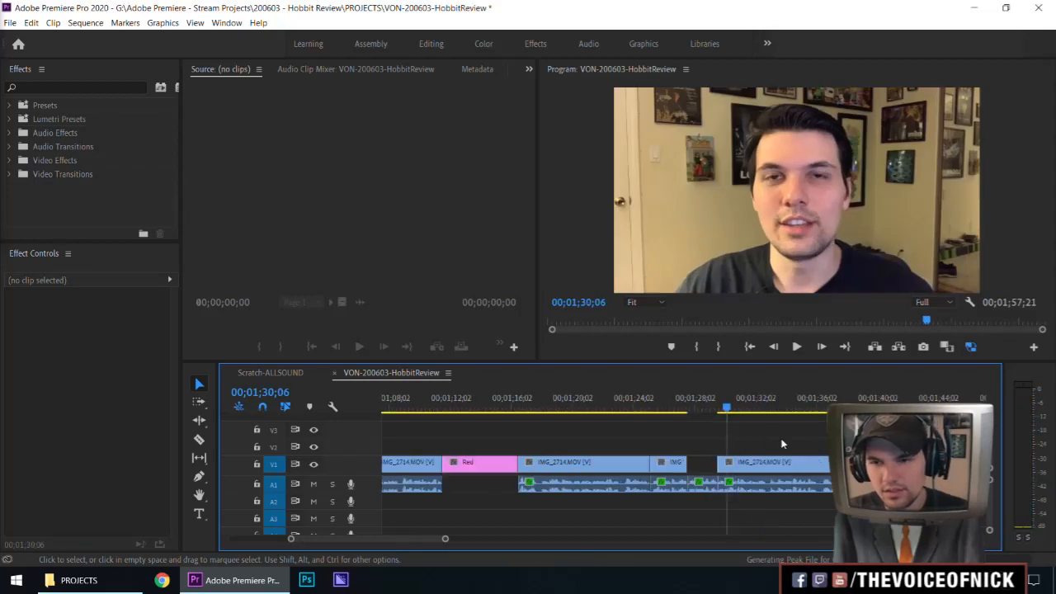
{"action": "key", "text": "minus"}
{"action": "left_click_drag", "start_coordinate": [759, 398], "coordinate": [762, 397]}
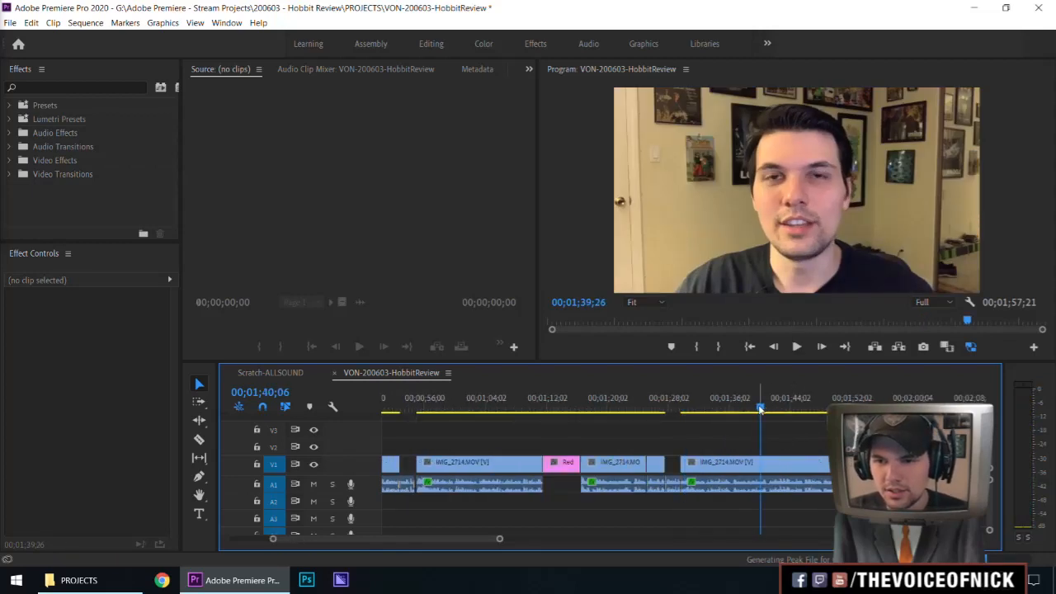
{"action": "key", "text": "space"}
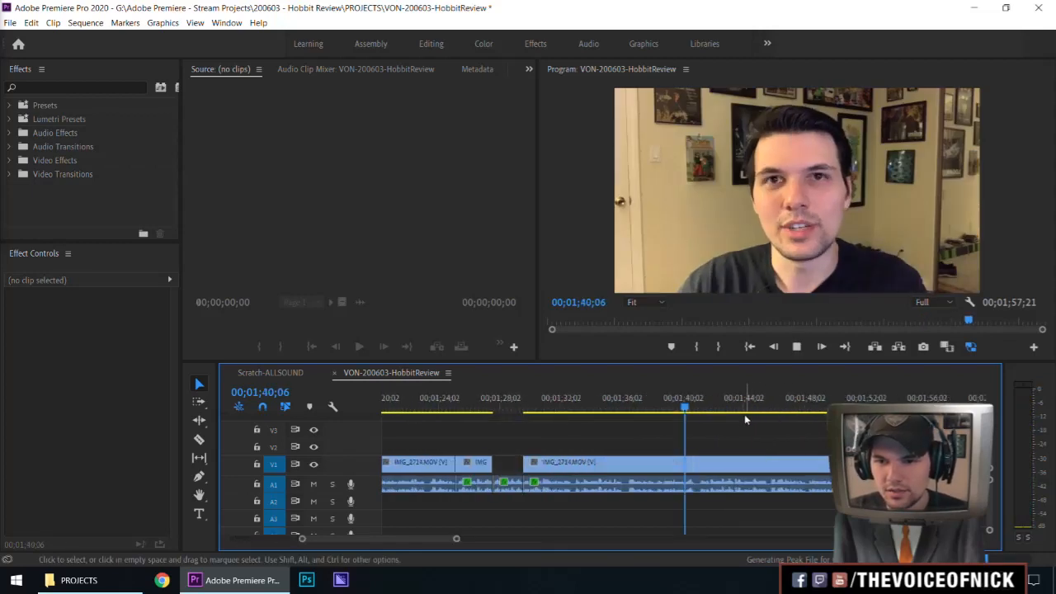
{"action": "left_click", "coordinate": [627, 410]}
{"action": "key", "text": "equal"}
{"action": "key", "text": "equal"}
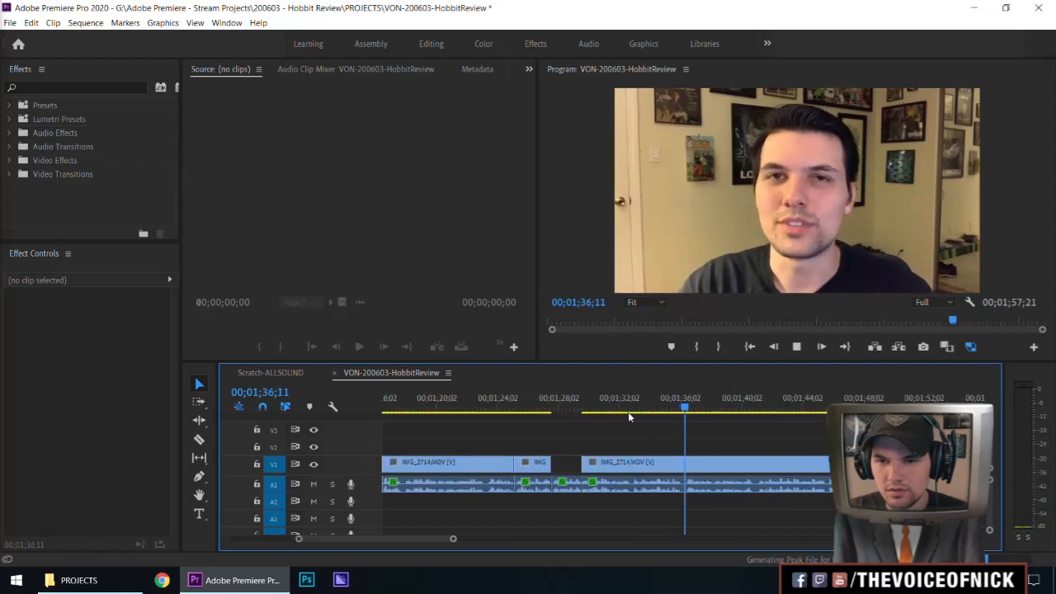
{"action": "key", "text": "space"}
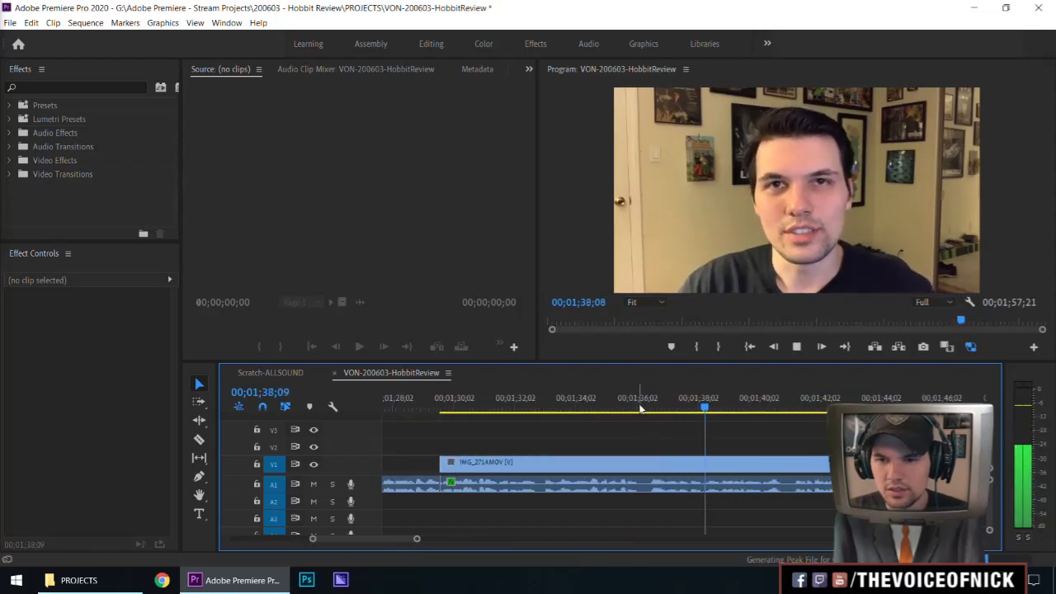
- Split the last clip at 00;01;38;25
{"action": "left_click", "coordinate": [669, 396]}
{"action": "left_click_drag", "start_coordinate": [669, 396], "coordinate": [703, 411]}
{"action": "key", "text": "c"}
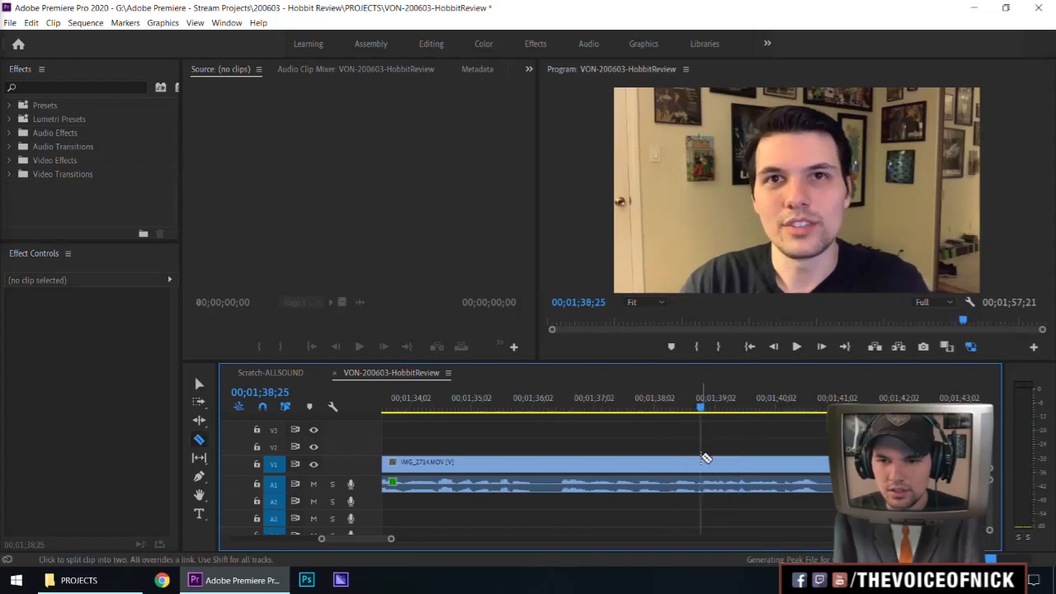
{"action": "left_click", "coordinate": [700, 464]}
{"action": "key", "text": "space"}
{"action": "key", "text": "v"}
- Delete the section before the 00;01;38;25 cut and close the space it leaves behind
{"action": "left_click", "coordinate": [605, 399]}
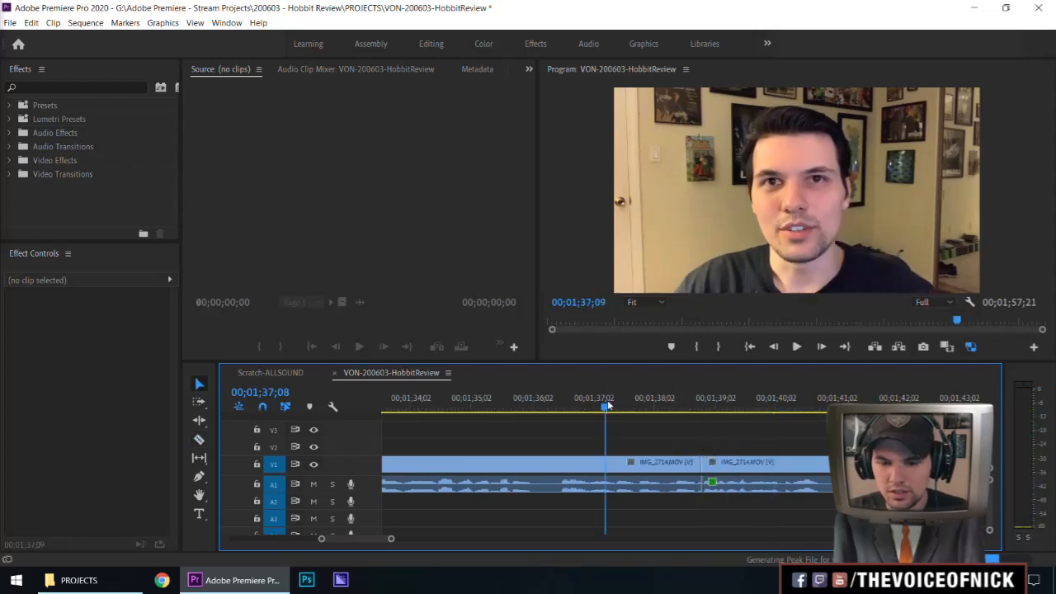
{"action": "key", "text": "minus"}
{"action": "key", "text": "minus"}
{"action": "left_click", "coordinate": [606, 466]}
{"action": "key", "text": "Delete"}
{"action": "left_click", "coordinate": [584, 482]}
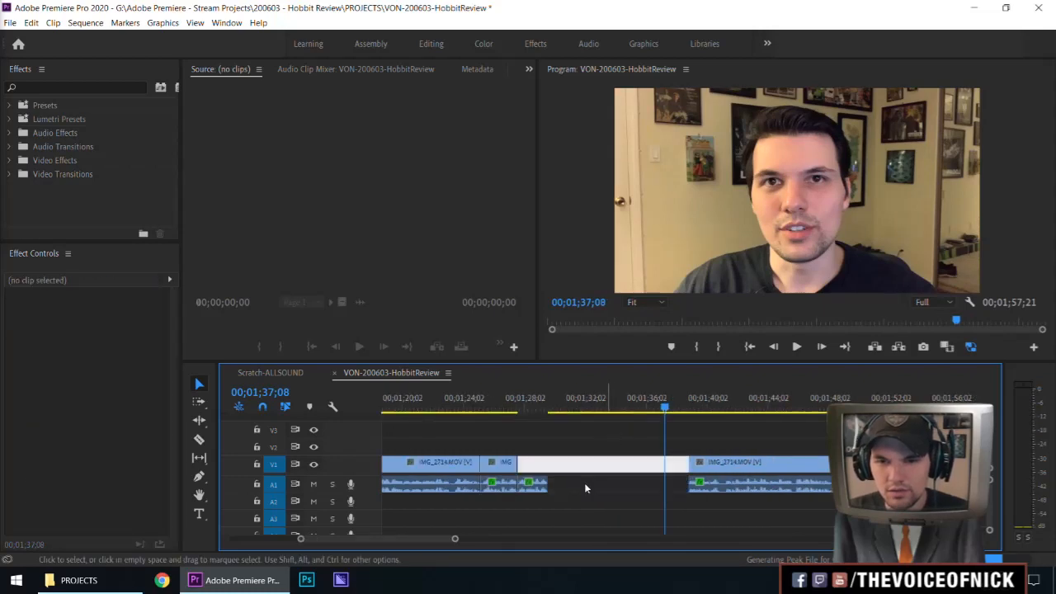
{"action": "key", "text": "Delete"}
- Play back from the video gap at about 00;01;28 into the clip that follows it
{"action": "left_click", "coordinate": [532, 406]}
{"action": "left_click", "coordinate": [641, 426]}
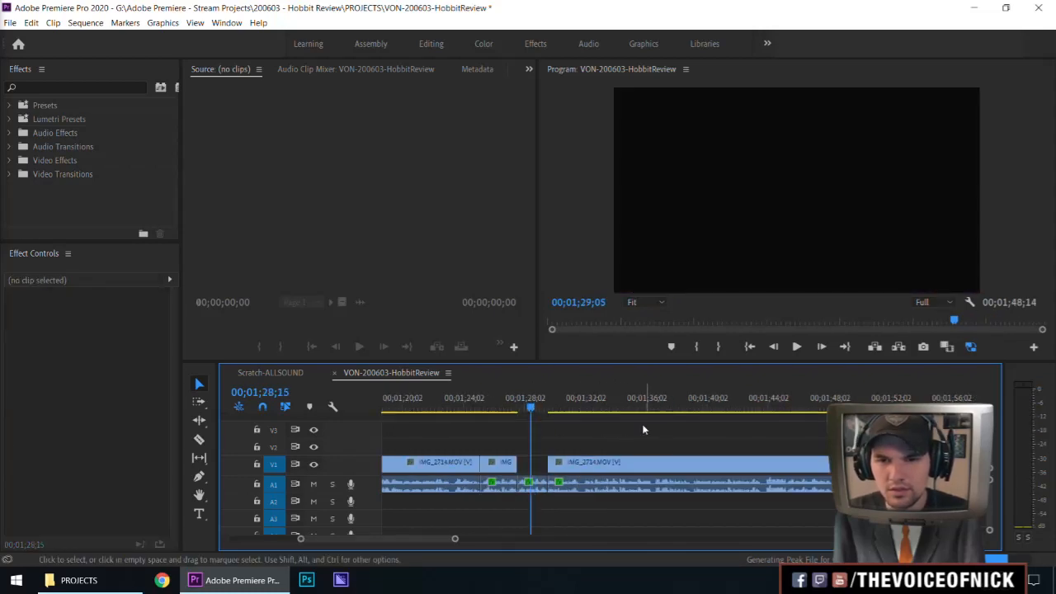
{"action": "key", "text": "space"}
{"action": "scroll", "coordinate": [625, 424], "scroll_direction": "up", "scroll_amount": 3}
{"action": "key", "text": "equal"}
{"action": "key", "text": "equal"}
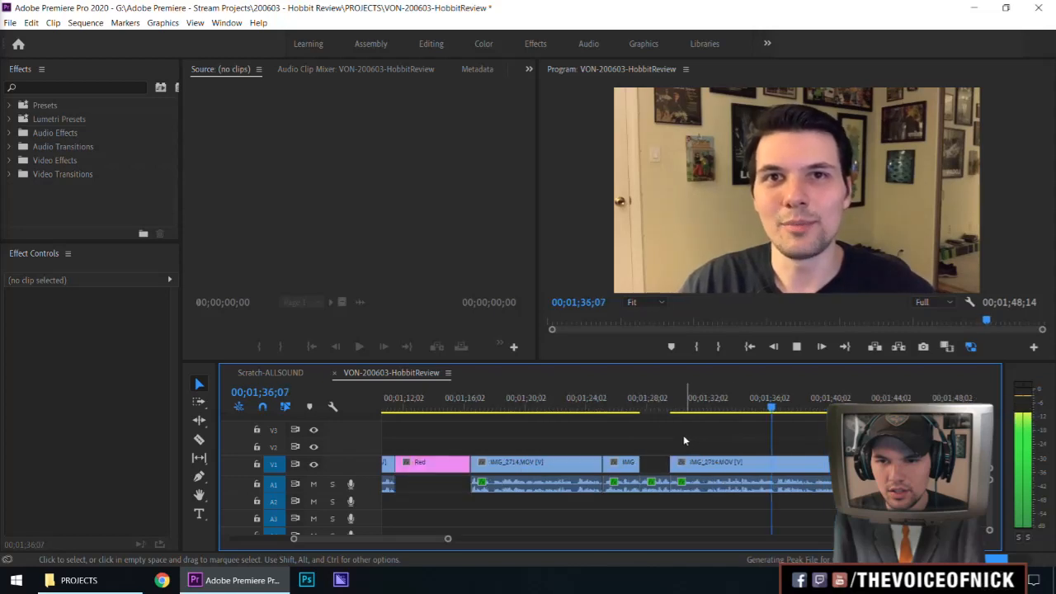
{"action": "key", "text": "space"}
- Undo the latest edits back to before the last clip was split at 00;01;38;25
{"action": "left_click_drag", "start_coordinate": [551, 463], "coordinate": [832, 463]}
{"action": "left_click", "coordinate": [643, 462]}
{"action": "key", "text": "ctrl+z"}
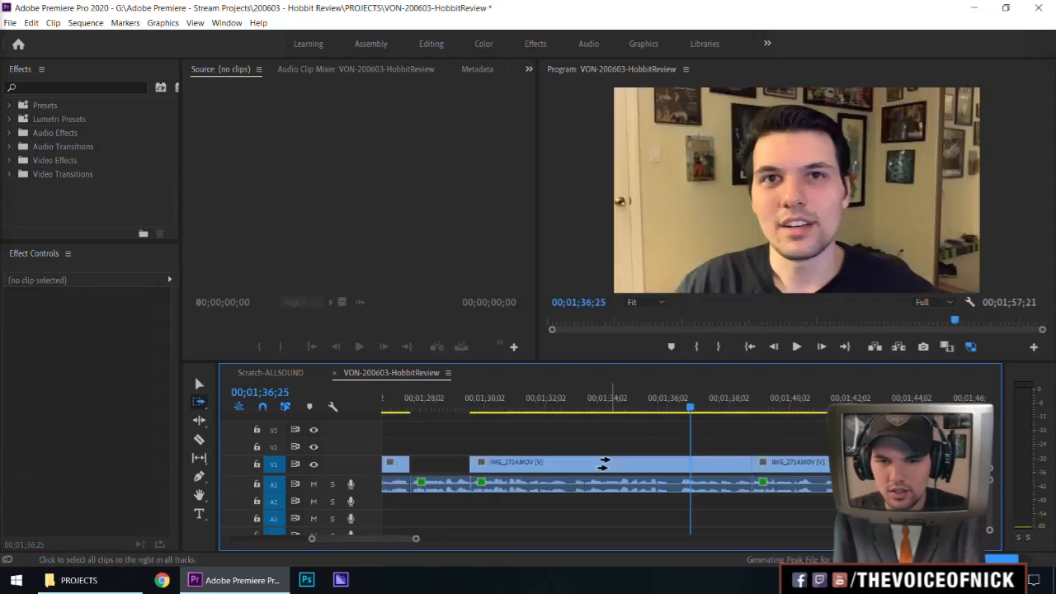
{"action": "key", "text": "v"}
- Split the clip after the video gap at 00;01;33;11 and delete the portion before the cut
{"action": "left_click_drag", "start_coordinate": [489, 407], "coordinate": [474, 407]}
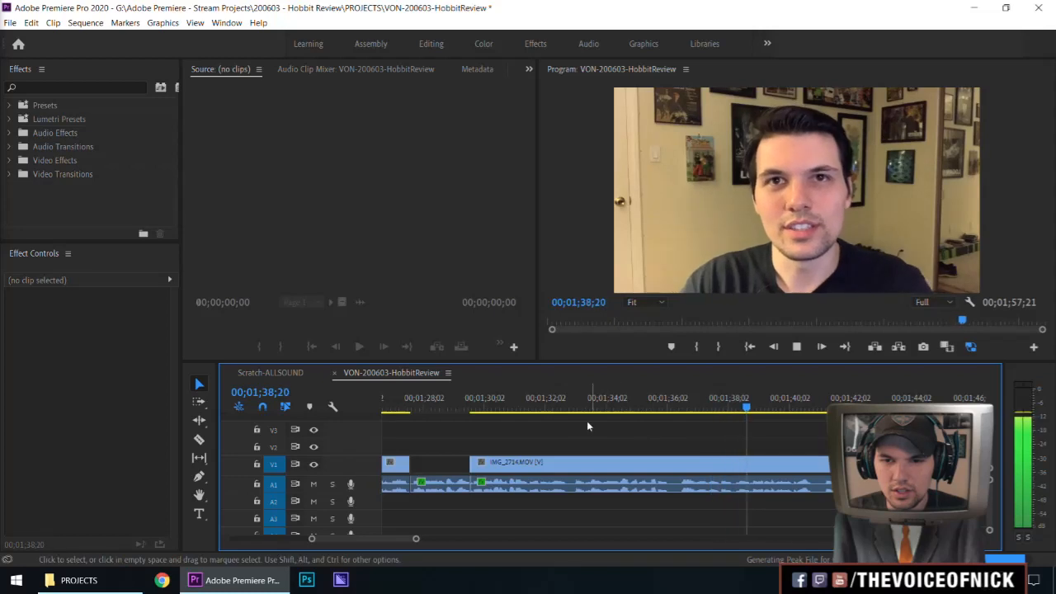
{"action": "key", "text": "space"}
{"action": "left_click_drag", "start_coordinate": [574, 408], "coordinate": [586, 410]}
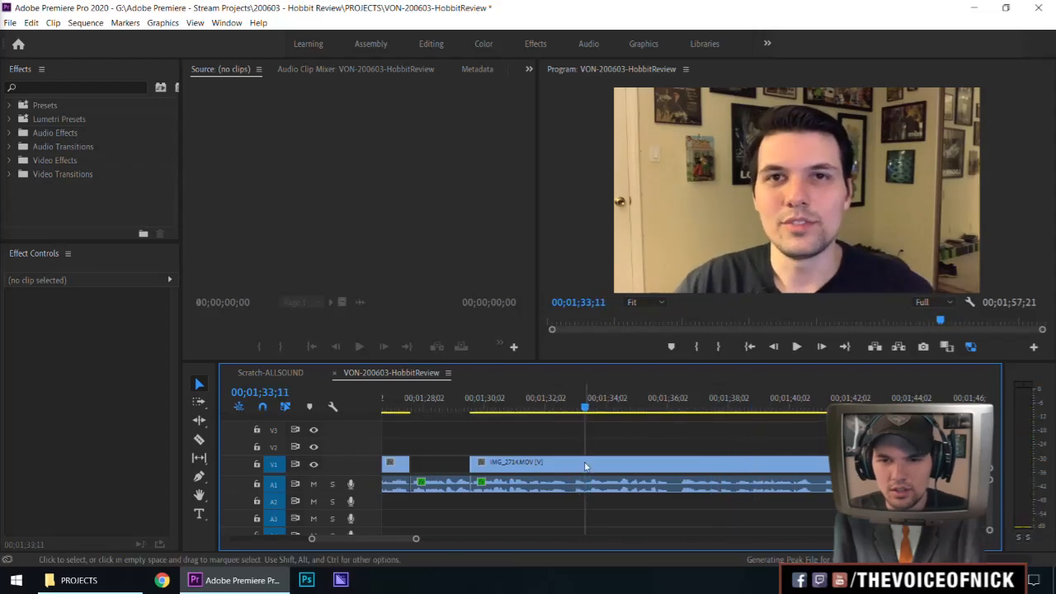
{"action": "key", "text": "space"}
{"action": "key", "text": "space"}
{"action": "left_click", "coordinate": [589, 413]}
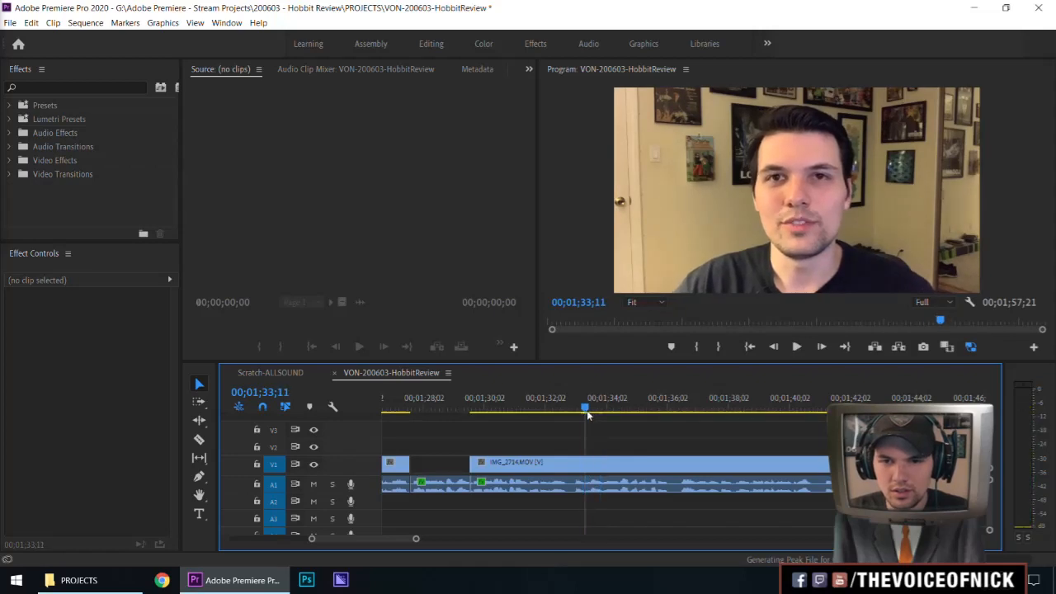
{"action": "key", "text": "c"}
{"action": "left_click", "coordinate": [586, 463]}
{"action": "key", "text": "v"}
{"action": "left_click", "coordinate": [536, 463]}
{"action": "key", "text": "Delete"}
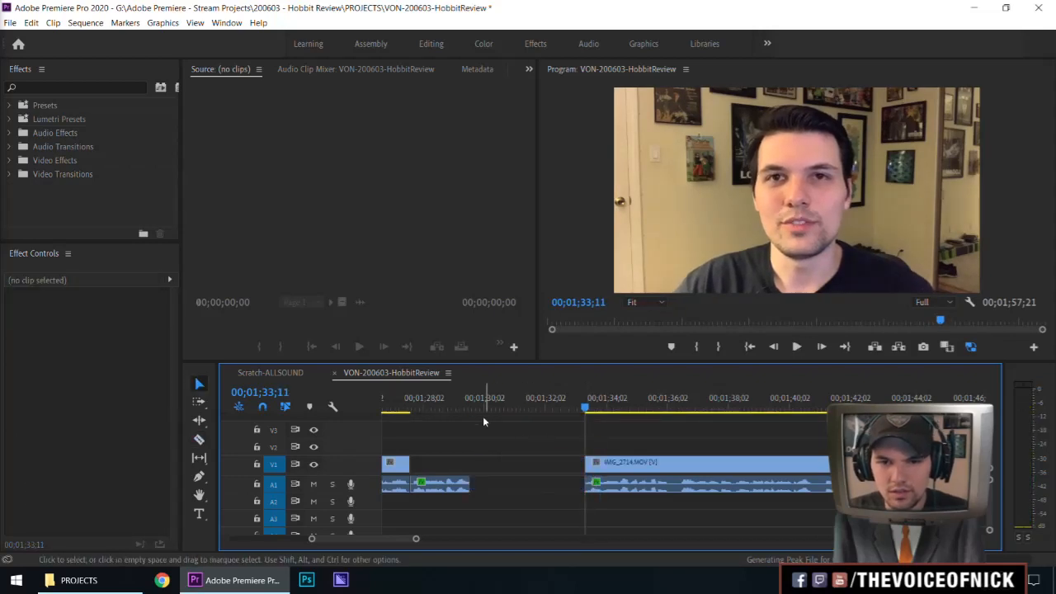
- Try extending the audio clip before the gap to about 00;01;30, then trim it back to its former end
{"action": "left_click", "coordinate": [462, 400]}
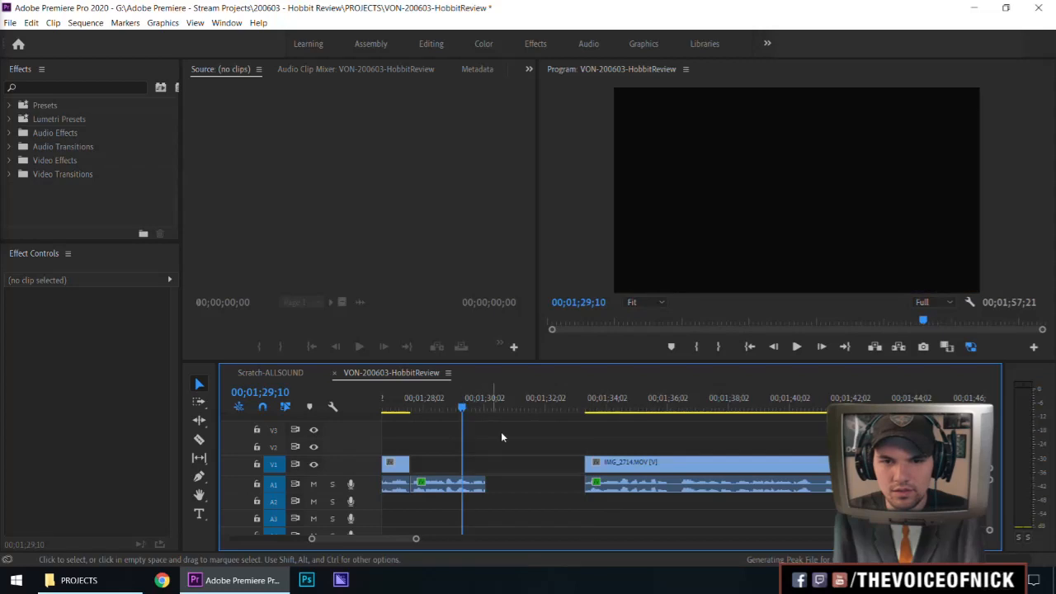
{"action": "key", "text": "space"}
{"action": "key", "text": "space"}
{"action": "left_click_drag", "start_coordinate": [484, 485], "coordinate": [469, 485]}
{"action": "left_click", "coordinate": [440, 404]}
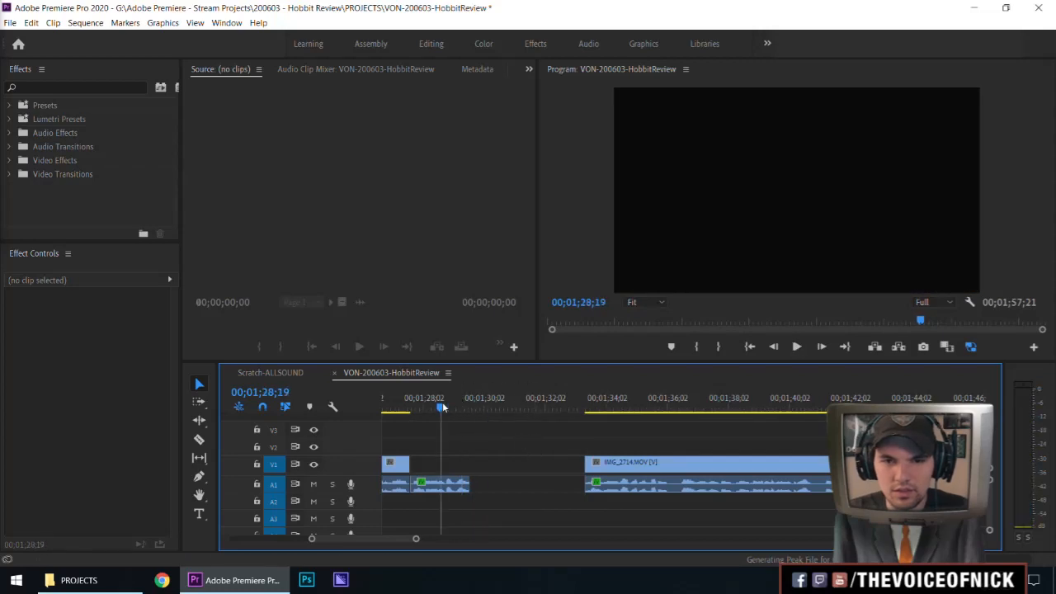
- Apply a 4-frame Constant Power fade to the end of the audio clip that precedes the gap
{"action": "key", "text": "space"}
{"action": "left_click_drag", "start_coordinate": [499, 445], "coordinate": [487, 483]}
{"action": "key", "text": "space"}
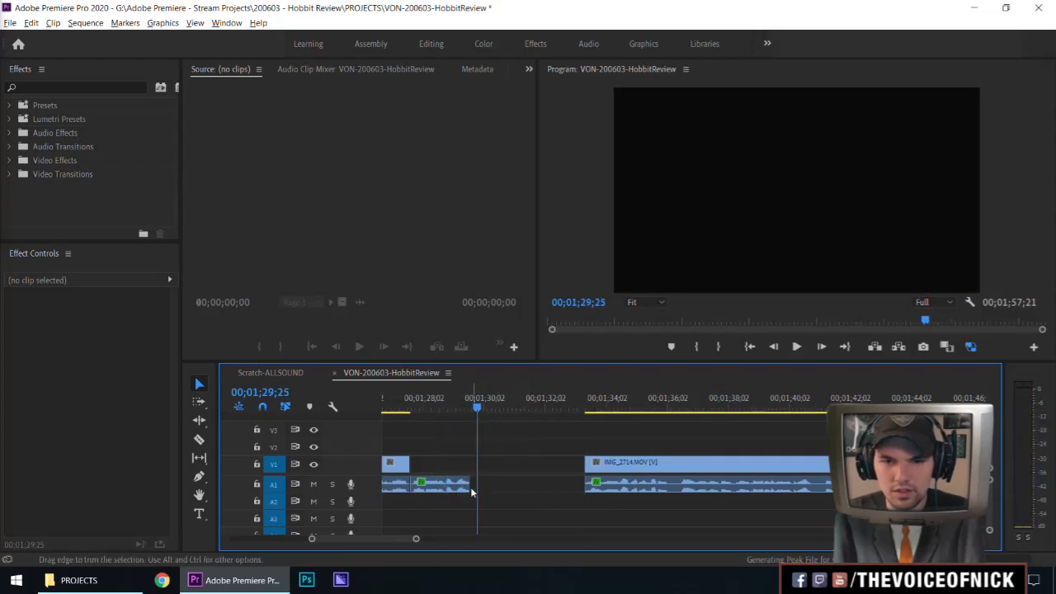
{"action": "right_click", "coordinate": [476, 483]}
{"action": "left_click", "coordinate": [495, 467]}
{"action": "double_click", "coordinate": [464, 485]}
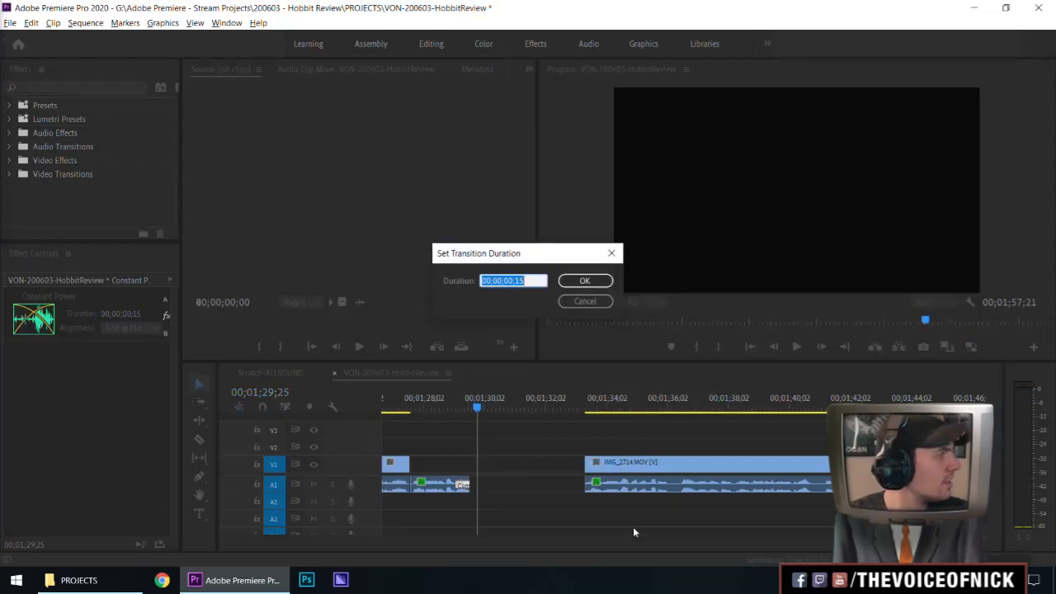
{"action": "type", "text": "4"}
{"action": "key", "text": "Return"}
- Play back the faded audio ending and extend the audio clip's end by 3 frames
{"action": "key", "text": "="}
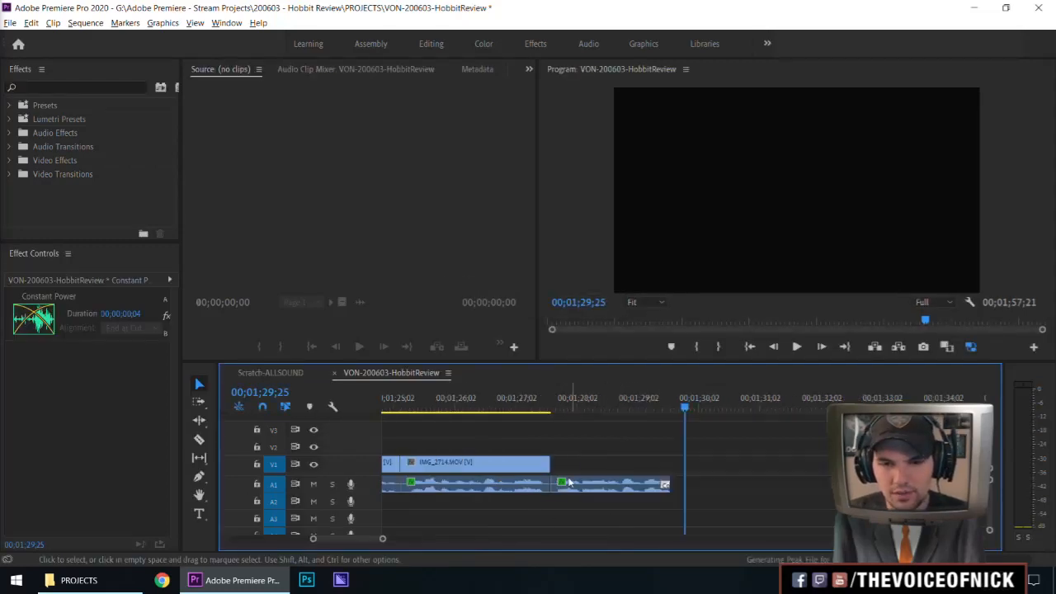
{"action": "left_click", "coordinate": [658, 406]}
{"action": "key", "text": "space"}
{"action": "key", "text": "-"}
{"action": "key", "text": "="}
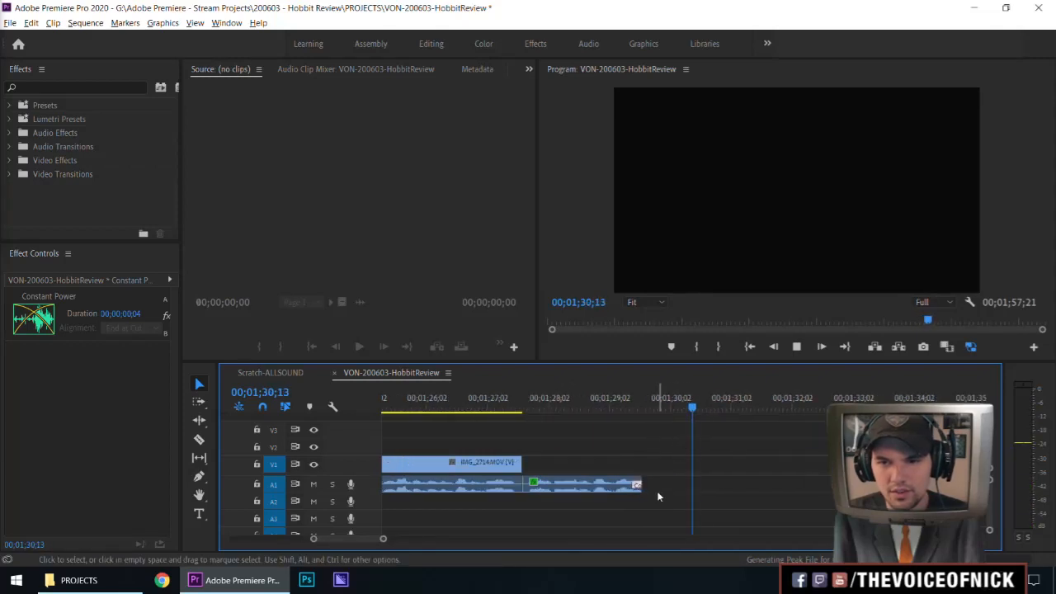
{"action": "key", "text": "space"}
{"action": "left_click", "coordinate": [649, 489]}
{"action": "type", "text": "+3"}
{"action": "key", "text": "Return"}
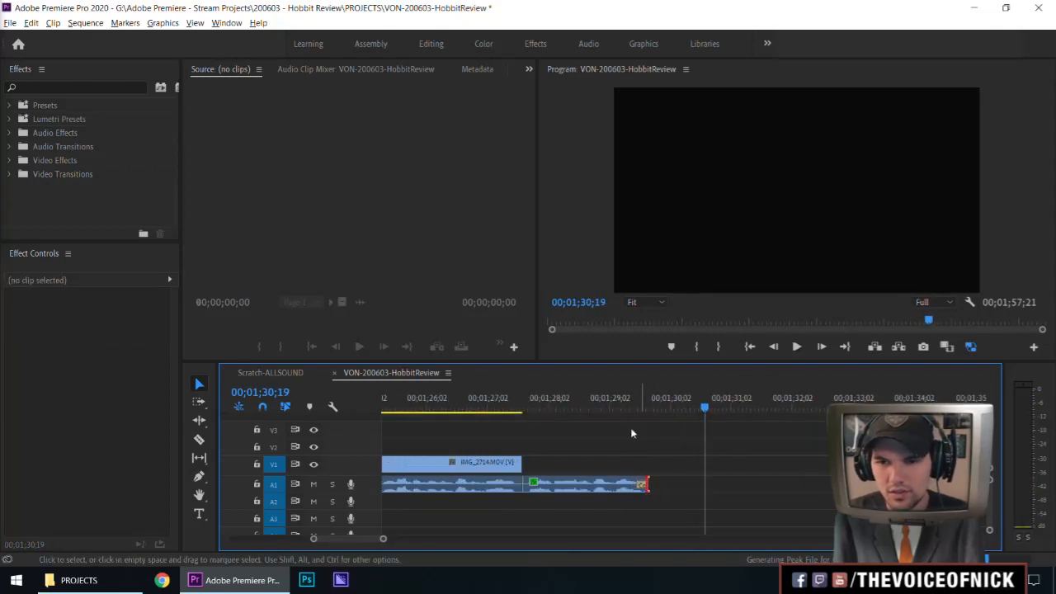
- Replay the audio ending before the gap and shorten the clip's end by 1 frame
{"action": "left_click", "coordinate": [620, 406]}
{"action": "key", "text": "space"}
{"action": "key", "text": "="}
{"action": "key", "text": "="}
{"action": "key", "text": "space"}
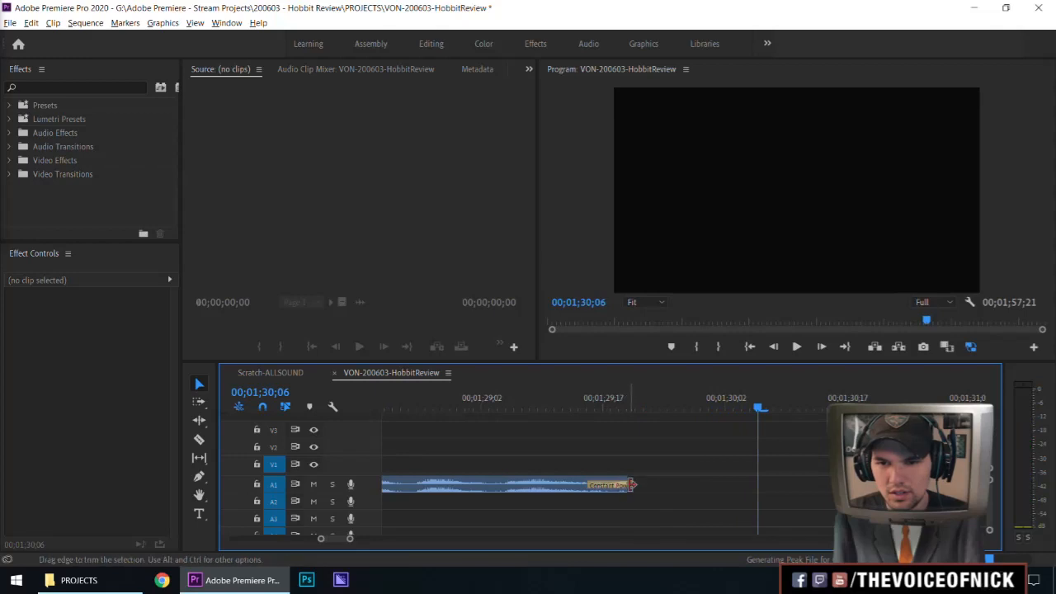
{"action": "type", "text": "-1"}
{"action": "key", "text": "Return"}
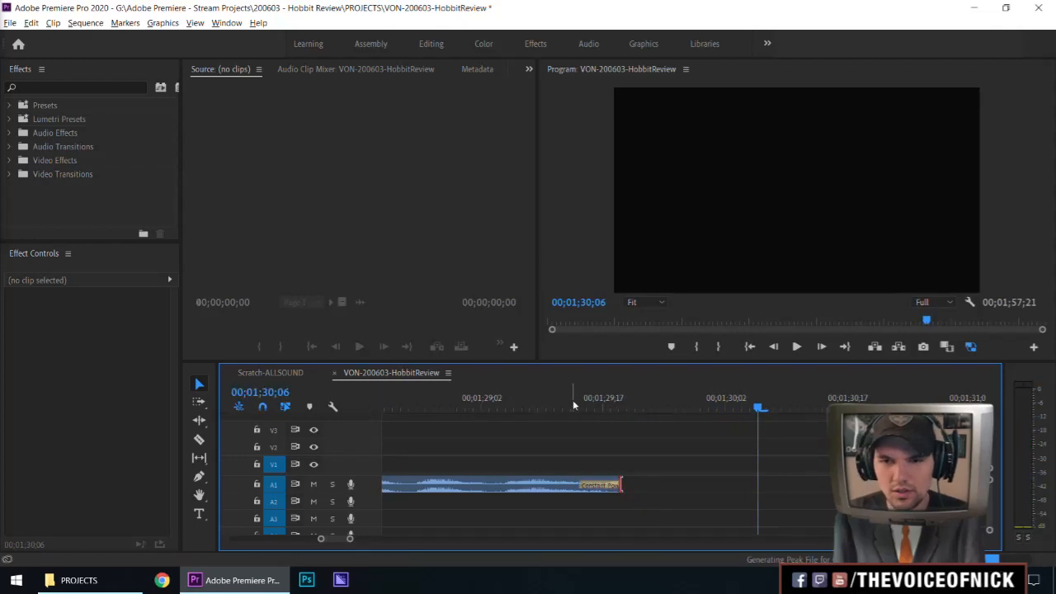
- Lengthen the Constant Power fade at the end of the audio clip to 7 frames and replay it
{"action": "left_click", "coordinate": [505, 404]}
{"action": "key", "text": "space"}
{"action": "left_click", "coordinate": [581, 485]}
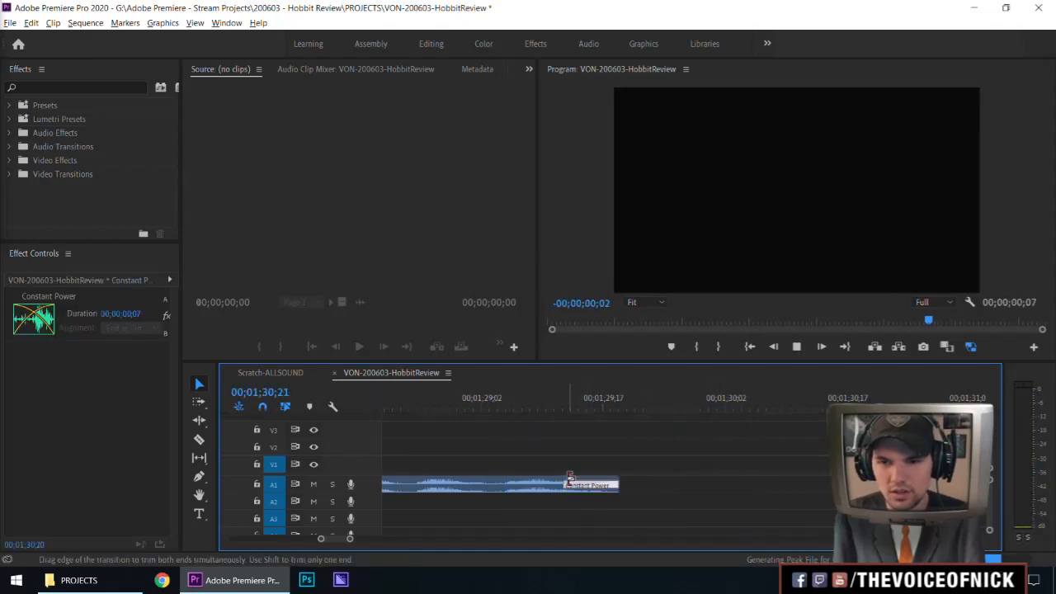
{"action": "key", "text": "space"}
{"action": "left_click", "coordinate": [414, 406]}
{"action": "key", "text": "space"}
{"action": "key", "text": "-"}
{"action": "key", "text": "-"}
{"action": "key", "text": "-"}
{"action": "key", "text": "-"}
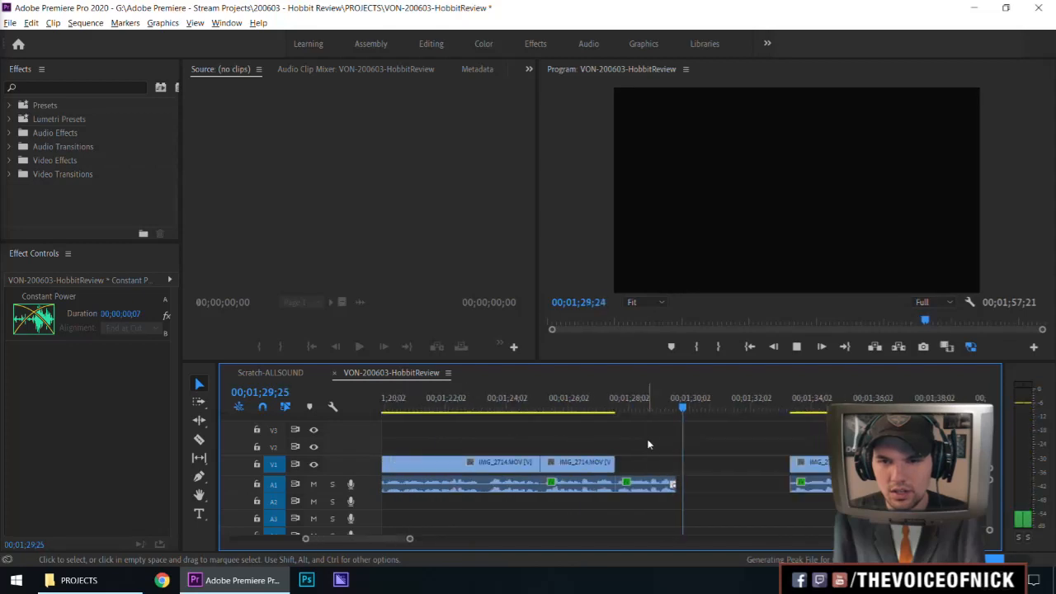
- Play the clip after the gap and split it at 00;01;36;07
{"action": "key", "text": "="}
{"action": "key", "text": "space"}
{"action": "left_click_drag", "start_coordinate": [789, 405], "coordinate": [773, 407]}
{"action": "key", "text": "space"}
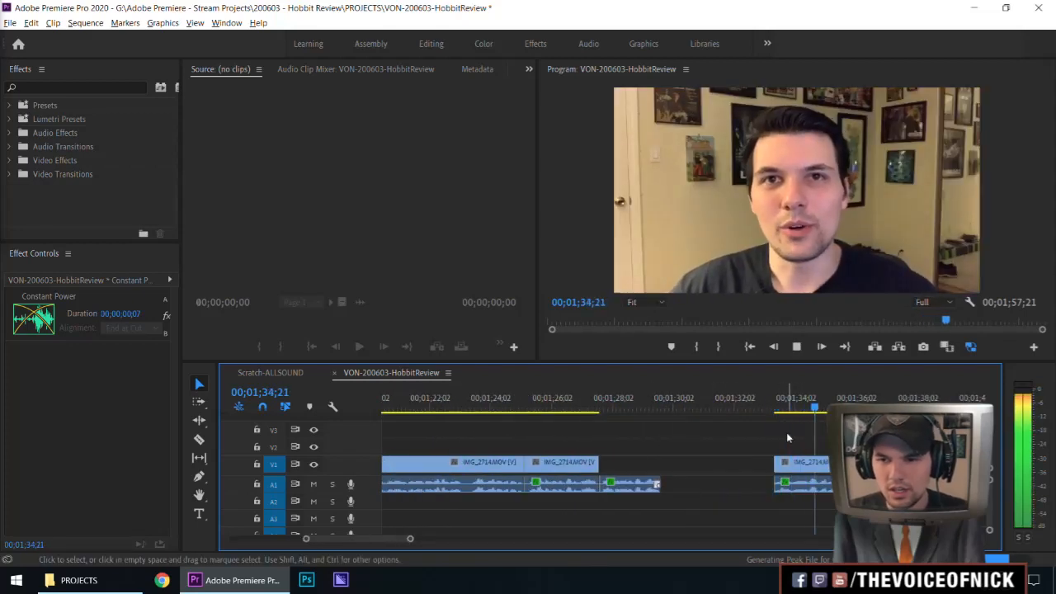
{"action": "key", "text": "space"}
{"action": "key", "text": "c"}
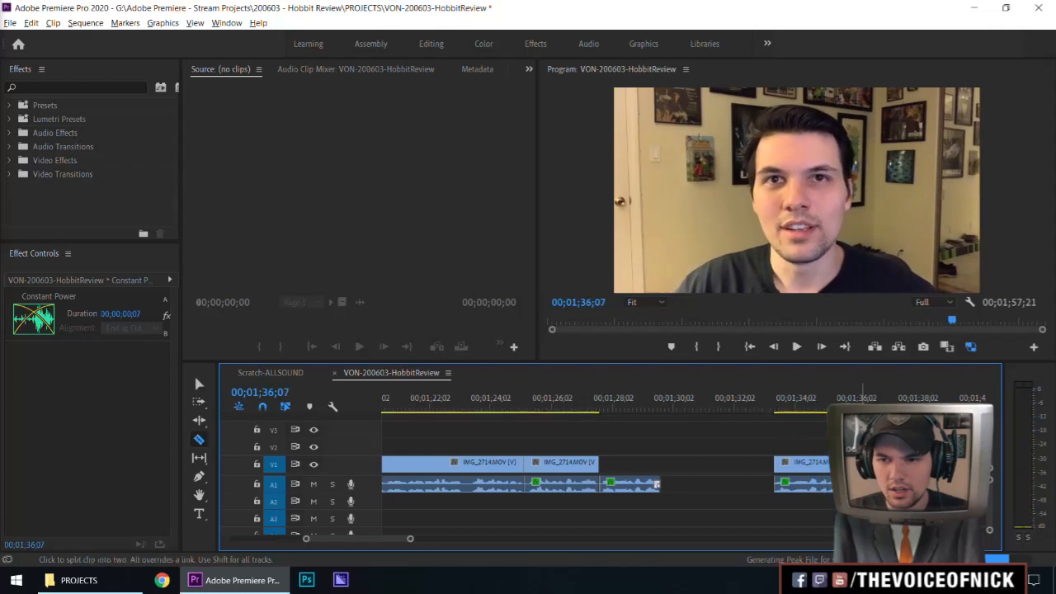
{"action": "left_click", "coordinate": [863, 469]}
- Move the portion before the cut earlier to about 00;01;30, just after the preceding audio, and play it back
{"action": "key", "text": "v"}
{"action": "left_click_drag", "start_coordinate": [837, 500], "coordinate": [812, 439]}
{"action": "left_click_drag", "start_coordinate": [825, 474], "coordinate": [715, 473]}
{"action": "left_click", "coordinate": [658, 429]}
{"action": "left_click", "coordinate": [651, 407]}
{"action": "key", "text": "space"}
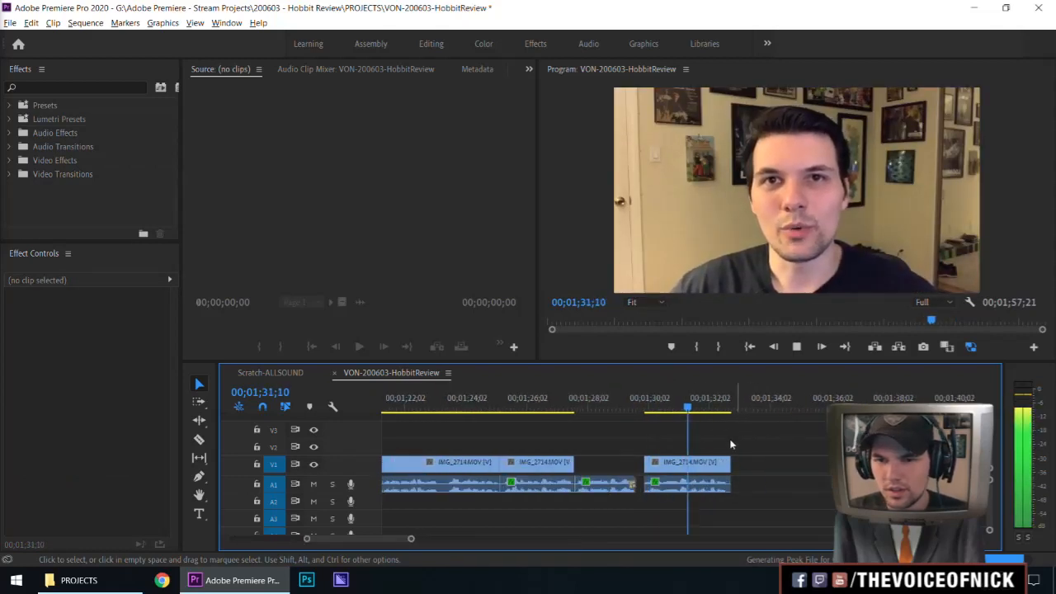
{"action": "key", "text": "equal"}
{"action": "key", "text": "minus"}
{"action": "key", "text": "minus"}
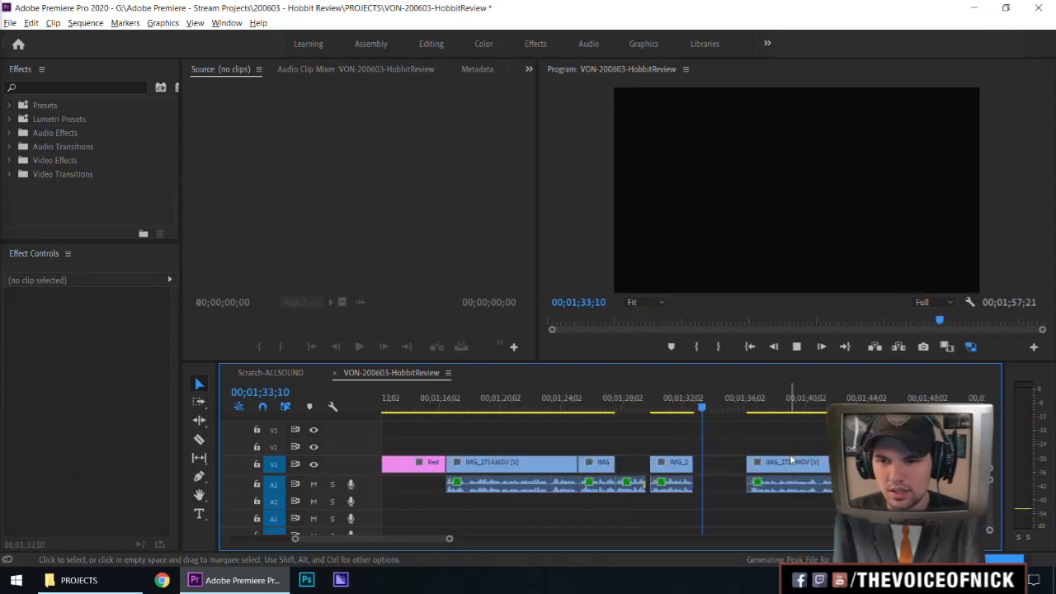
{"action": "key", "text": "minus"}
- Cut the start of the last clip away up to 00;01;38;09 and close the gap in front of it
{"action": "left_click", "coordinate": [745, 413]}
{"action": "key", "text": "equal"}
{"action": "key", "text": "equal"}
{"action": "key", "text": "space"}
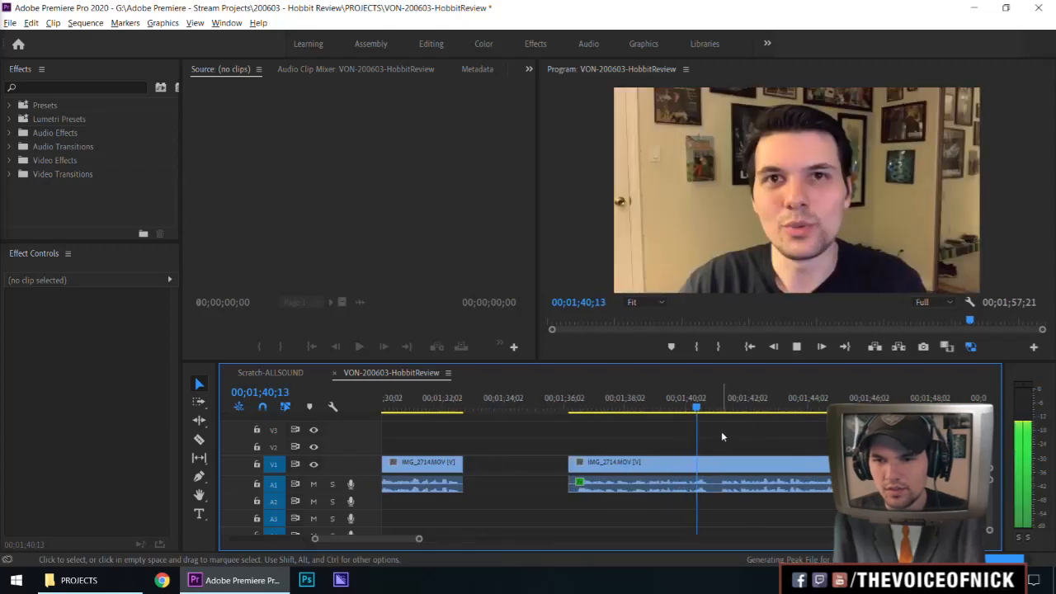
{"action": "left_click", "coordinate": [592, 409]}
{"action": "key", "text": "space"}
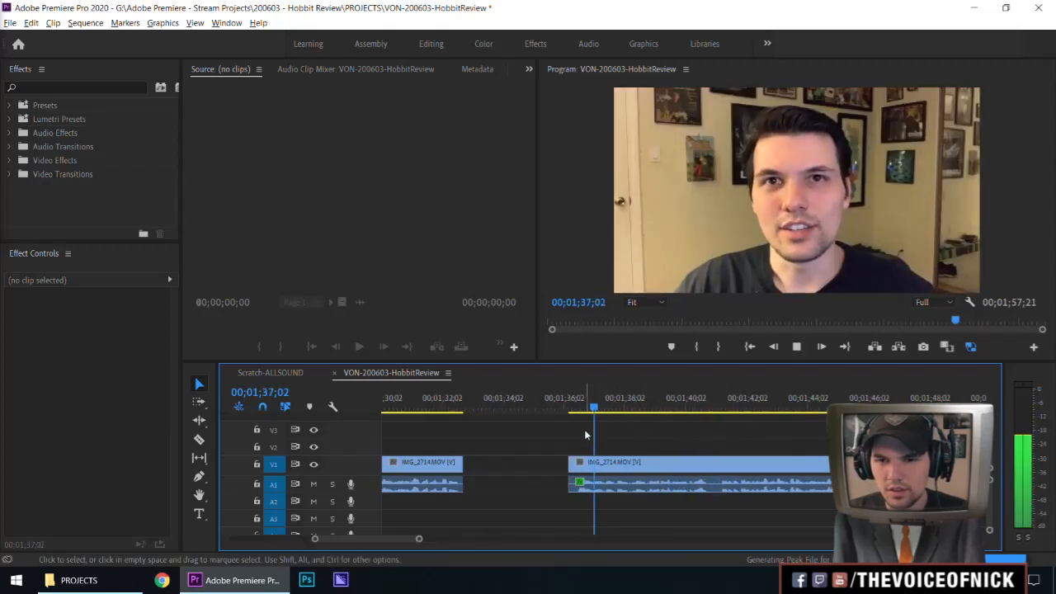
{"action": "left_click", "coordinate": [635, 409]}
{"action": "key", "text": "space"}
{"action": "left_click", "coordinate": [632, 409]}
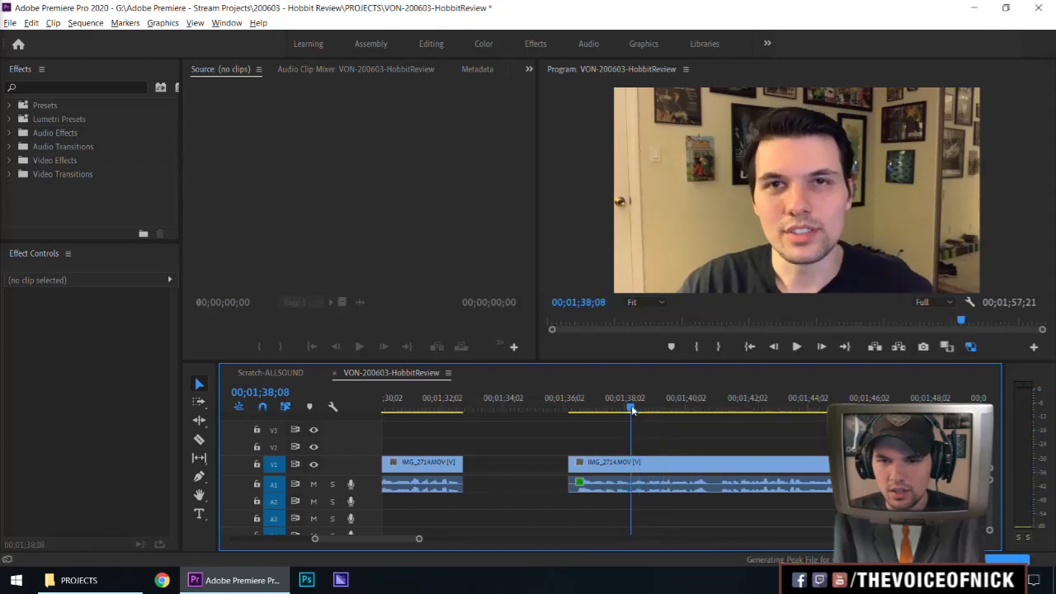
{"action": "left_click", "coordinate": [636, 469]}
{"action": "left_click", "coordinate": [506, 462]}
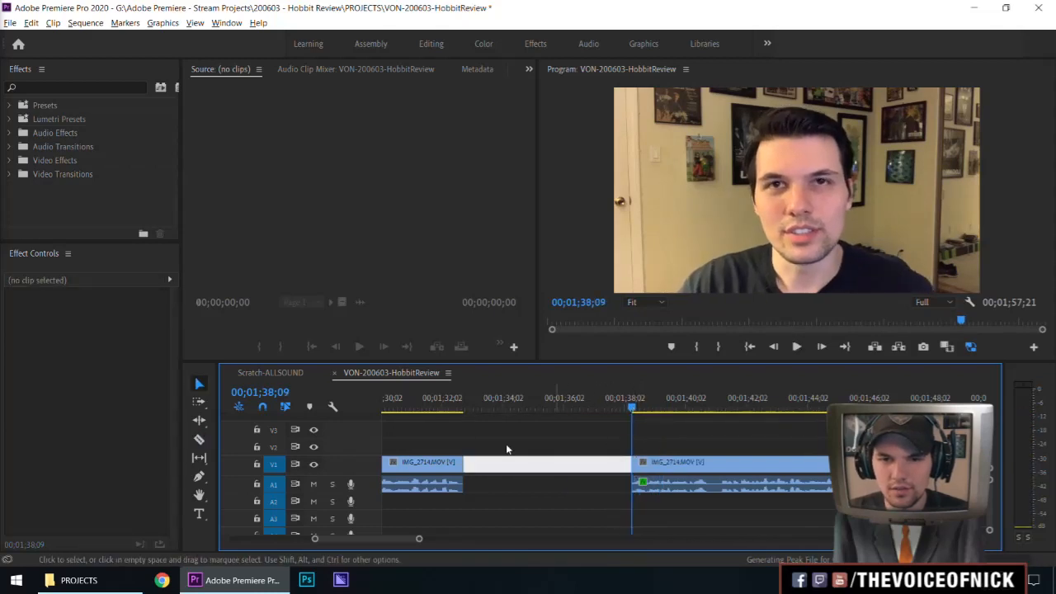
{"action": "key", "text": "Delete"}
- Play back the new join and trim the start of the last clip to 00;01;33;10
{"action": "key", "text": "minus"}
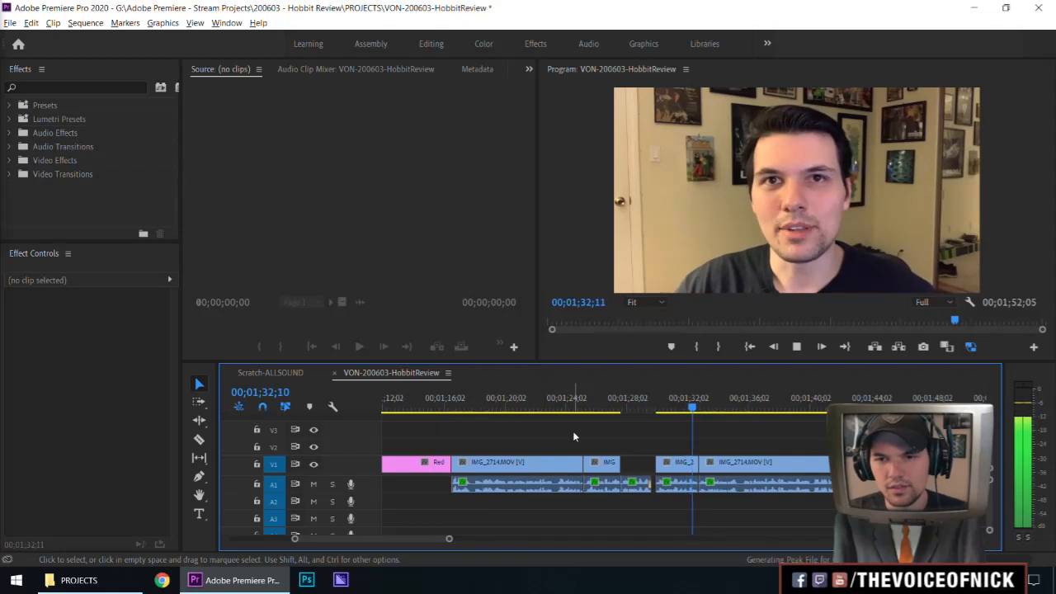
{"action": "key", "text": "minus"}
{"action": "key", "text": "equal"}
{"action": "key", "text": "equal"}
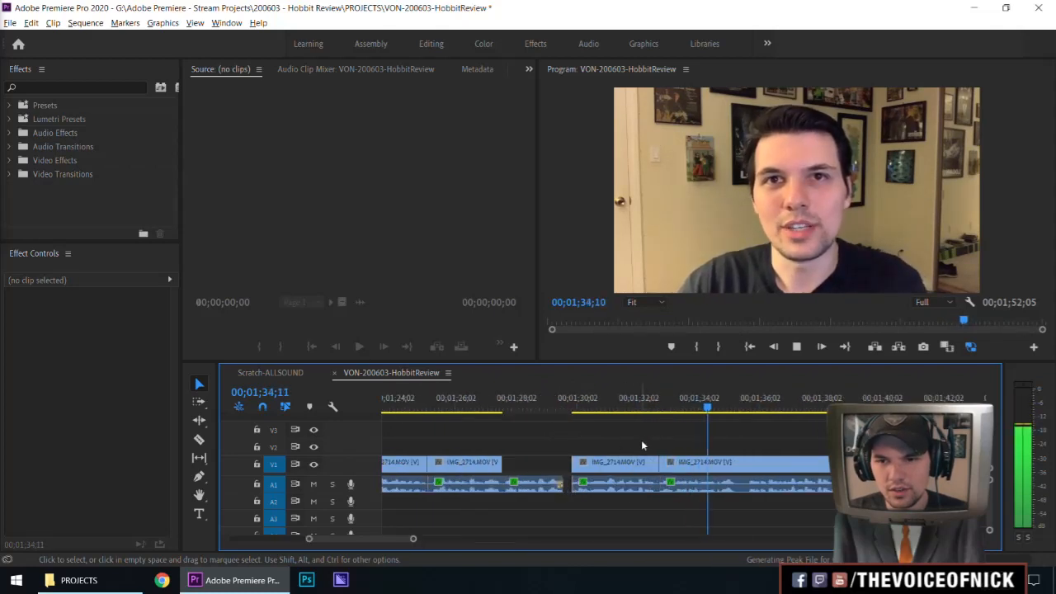
{"action": "key", "text": "equal"}
{"action": "left_click", "coordinate": [605, 408]}
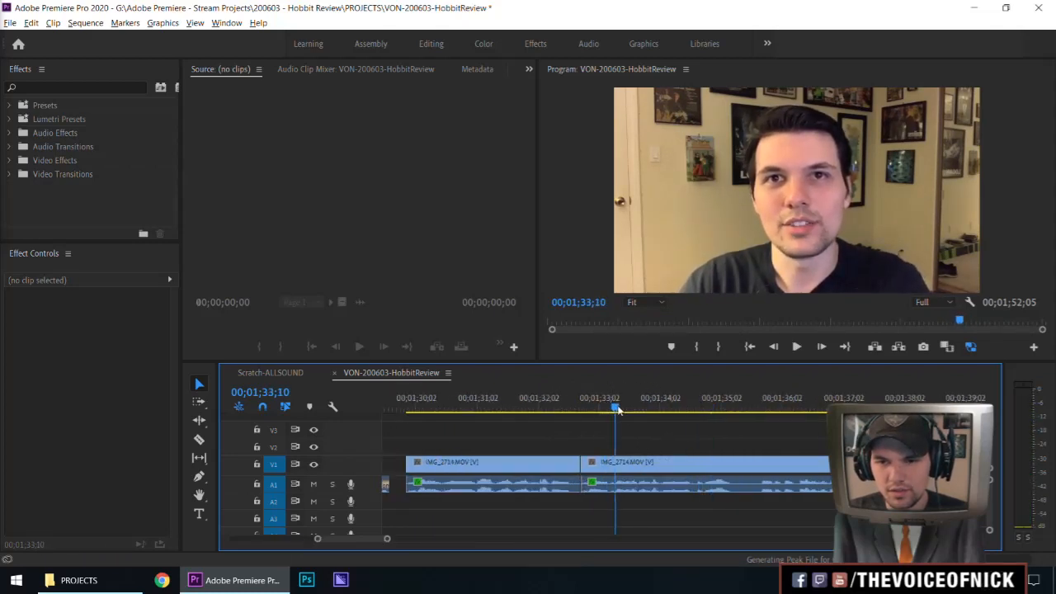
{"action": "left_click_drag", "start_coordinate": [582, 462], "coordinate": [616, 462]}
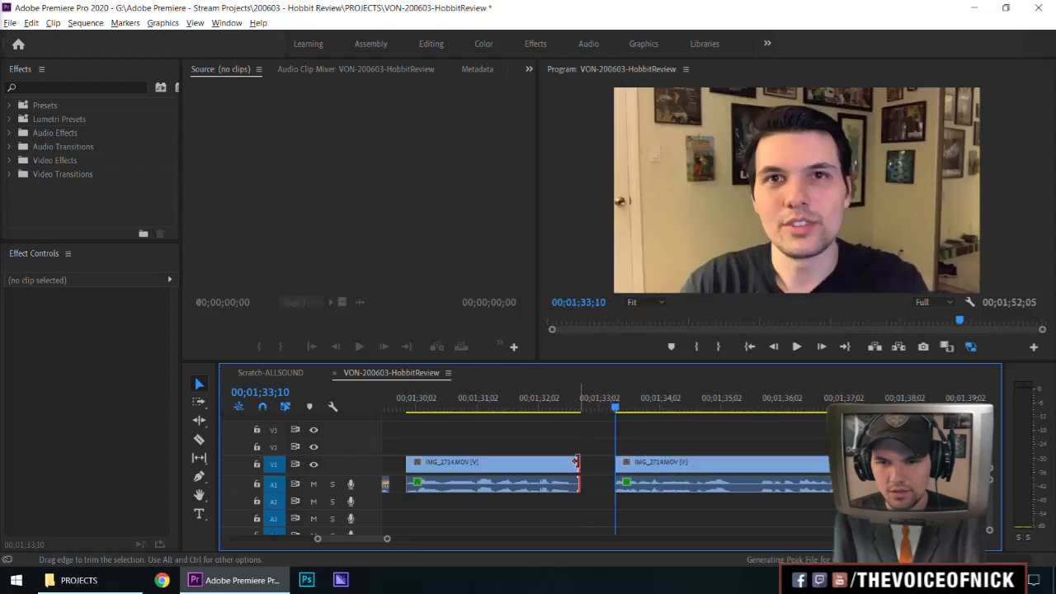
- Shorten the end of the preceding clip by 2 frames and close the gap between the two clips
{"action": "type", "text": "-2"}
{"action": "key", "text": "Return"}
{"action": "left_click", "coordinate": [599, 464]}
{"action": "key", "text": "Delete"}
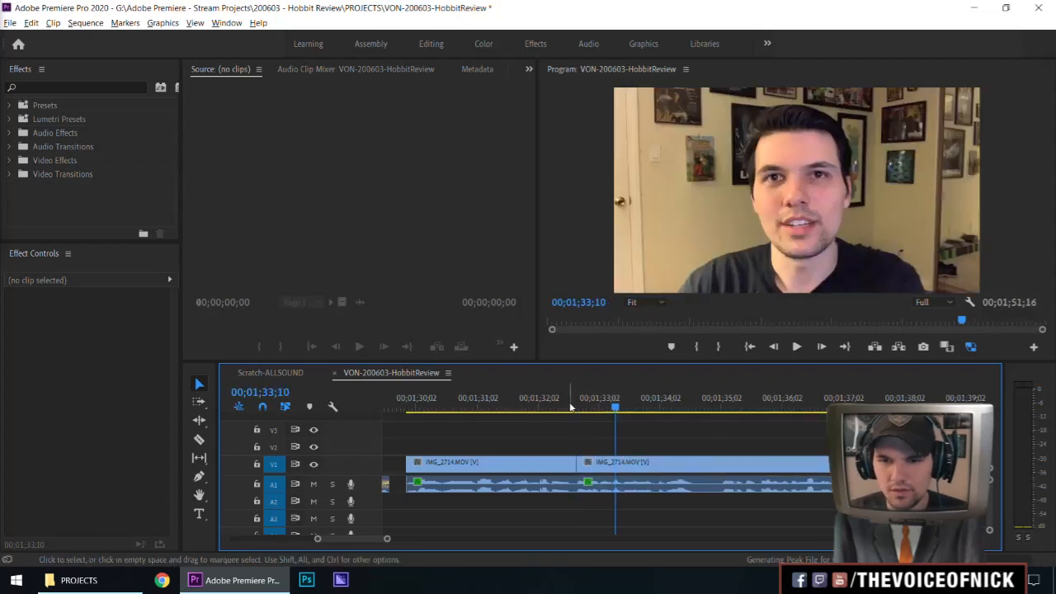
- Replay the join, shift the last clip 1 frame later, and extend its start back to meet the preceding clip
{"action": "left_click", "coordinate": [529, 406]}
{"action": "key", "text": "space"}
{"action": "key", "text": "space"}
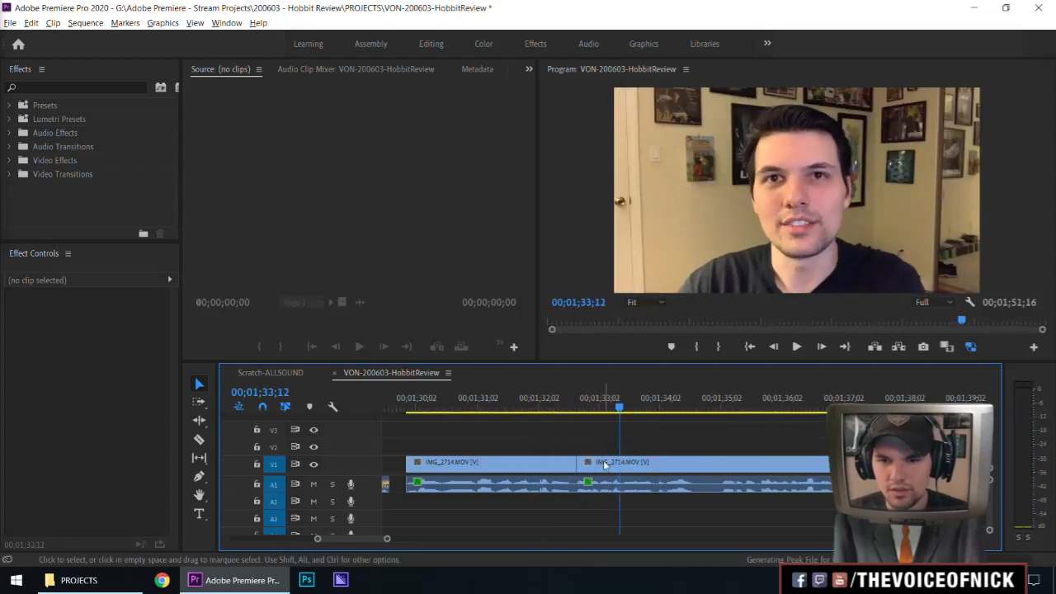
{"action": "left_click", "coordinate": [608, 456]}
{"action": "type", "text": "+1"}
{"action": "key", "text": "Return"}
{"action": "key", "text": "v"}
{"action": "left_click", "coordinate": [597, 439]}
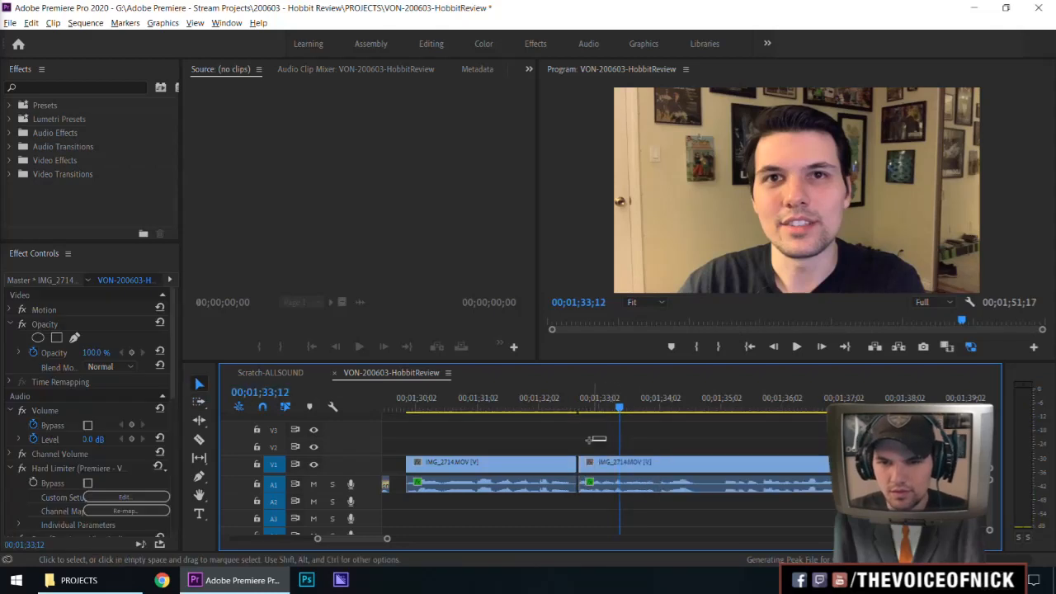
{"action": "left_click", "coordinate": [580, 468]}
{"action": "left_click_drag", "start_coordinate": [580, 468], "coordinate": [576, 467]}
- Shift the last clip 1 more frame later, fill the resulting gap from its start, and replay the join
{"action": "left_click_drag", "start_coordinate": [558, 407], "coordinate": [514, 411]}
{"action": "key", "text": "space"}
{"action": "mouse_move", "coordinate": [579, 442]}
{"action": "left_mouse_down"}
{"action": "mouse_move", "coordinate": [603, 444]}
{"action": "mouse_move", "coordinate": [592, 454]}
{"action": "left_mouse_up"}
{"action": "key", "text": "a"}
{"action": "left_click", "coordinate": [587, 469]}
{"action": "type", "text": "+1"}
{"action": "key", "text": "Return"}
{"action": "key", "text": "v"}
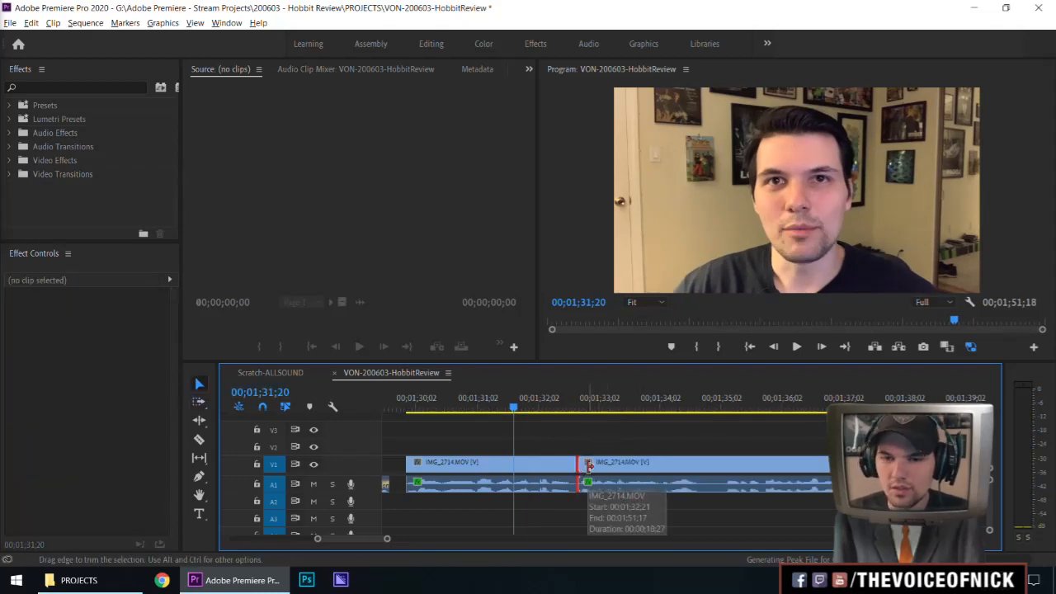
{"action": "key", "text": "space"}
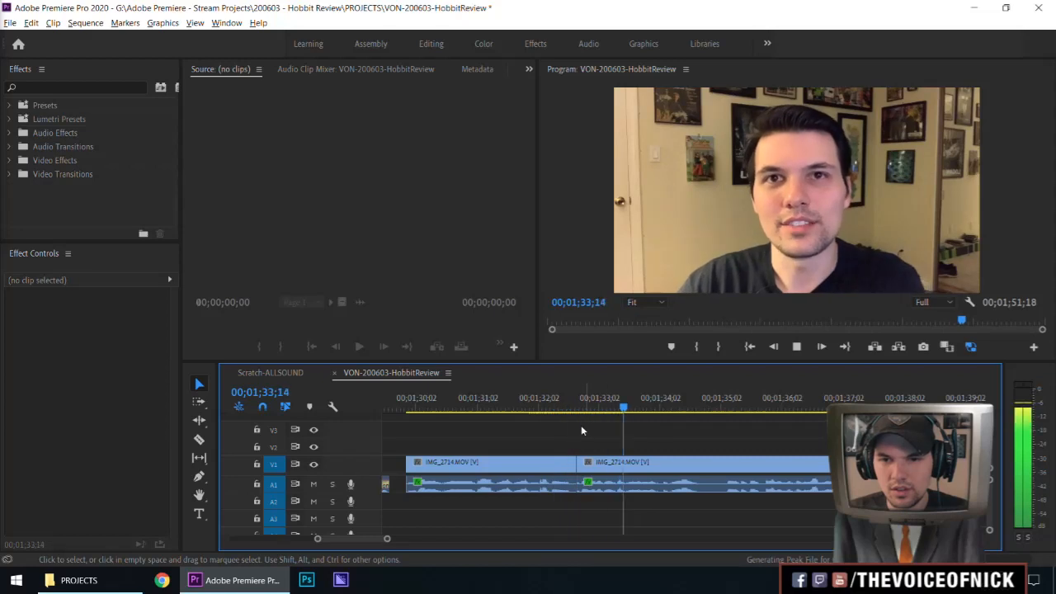
- Play back from before the video gap at about 00;01;28 into the following clip to check the pacing
{"action": "left_click_drag", "start_coordinate": [492, 403], "coordinate": [364, 440]}
{"action": "key", "text": "minus"}
{"action": "key", "text": "minus"}
{"action": "key", "text": "minus"}
{"action": "key", "text": "space"}
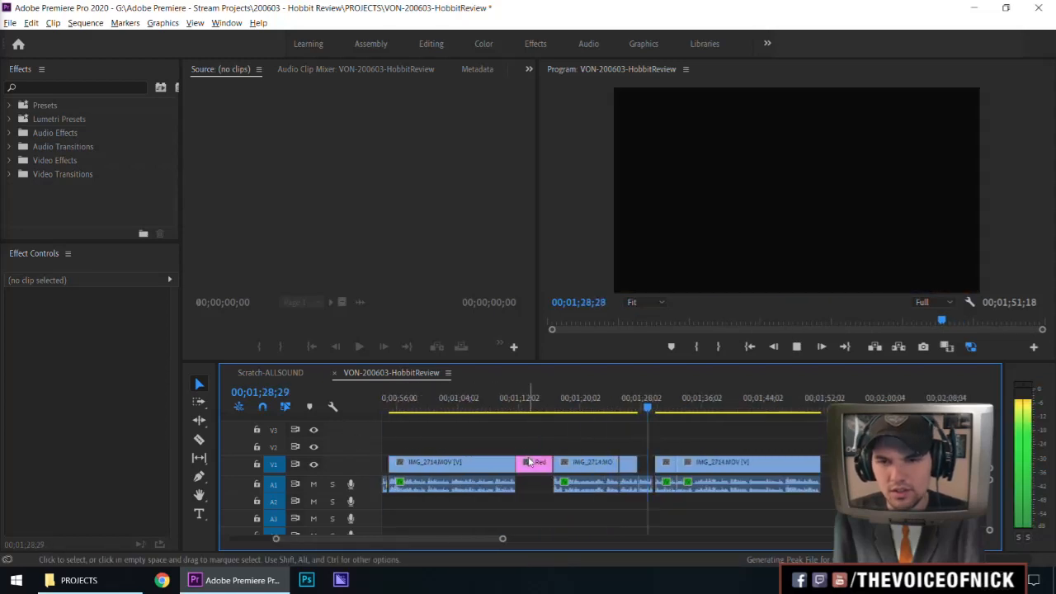
{"action": "key", "text": "equal"}
{"action": "key", "text": "minus"}
{"action": "key", "text": "equal"}
{"action": "key", "text": "equal"}
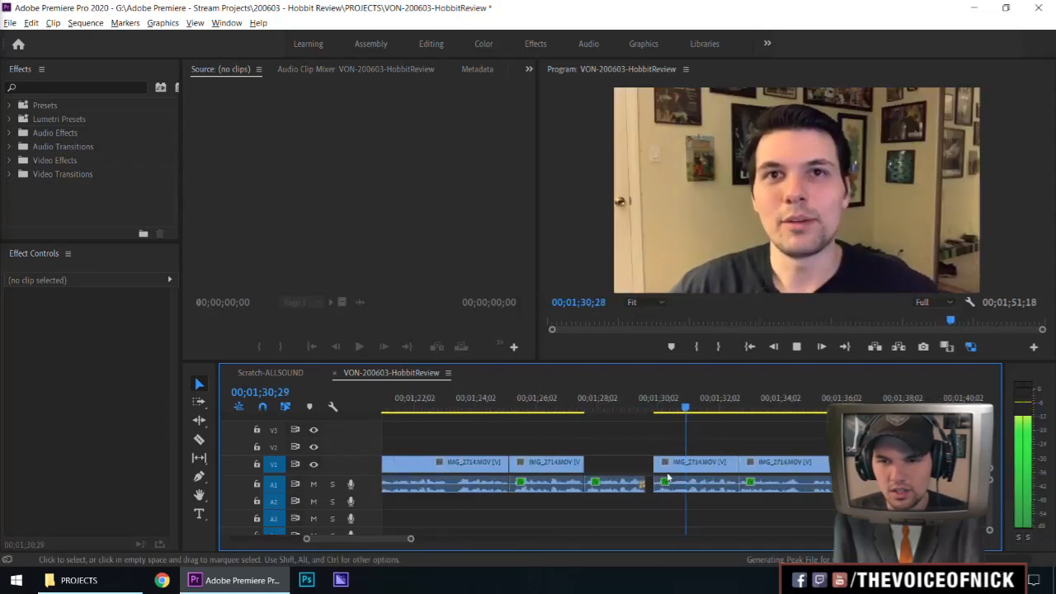
- Remove the Constant Power fade from the end of the audio clip before the gap and replay that passage
{"action": "key", "text": "space"}
{"action": "left_click", "coordinate": [634, 413]}
{"action": "key", "text": "space"}
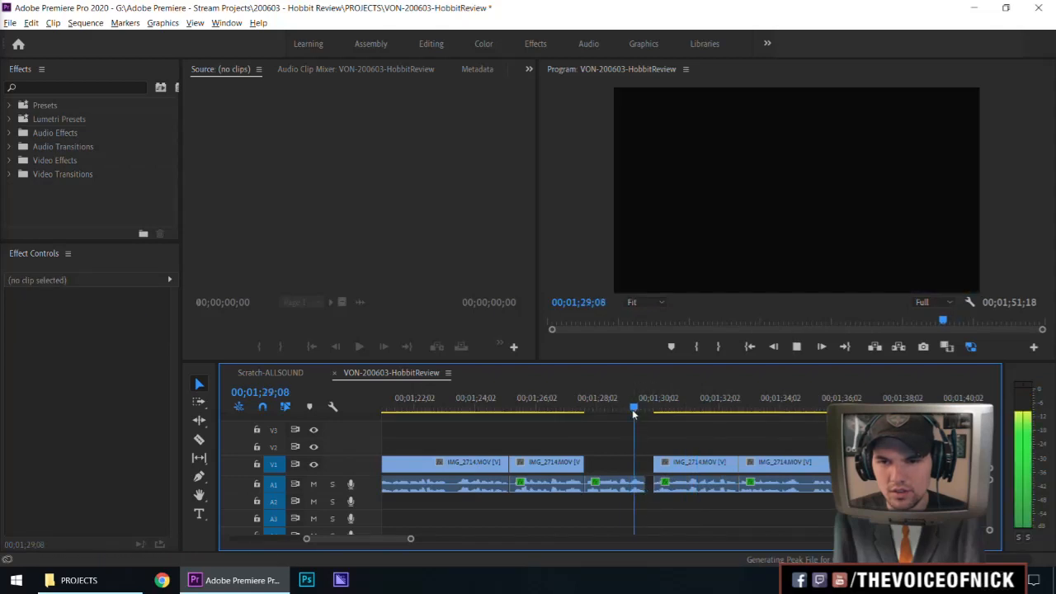
{"action": "key", "text": "equal"}
{"action": "key", "text": "space"}
{"action": "left_click", "coordinate": [653, 487]}
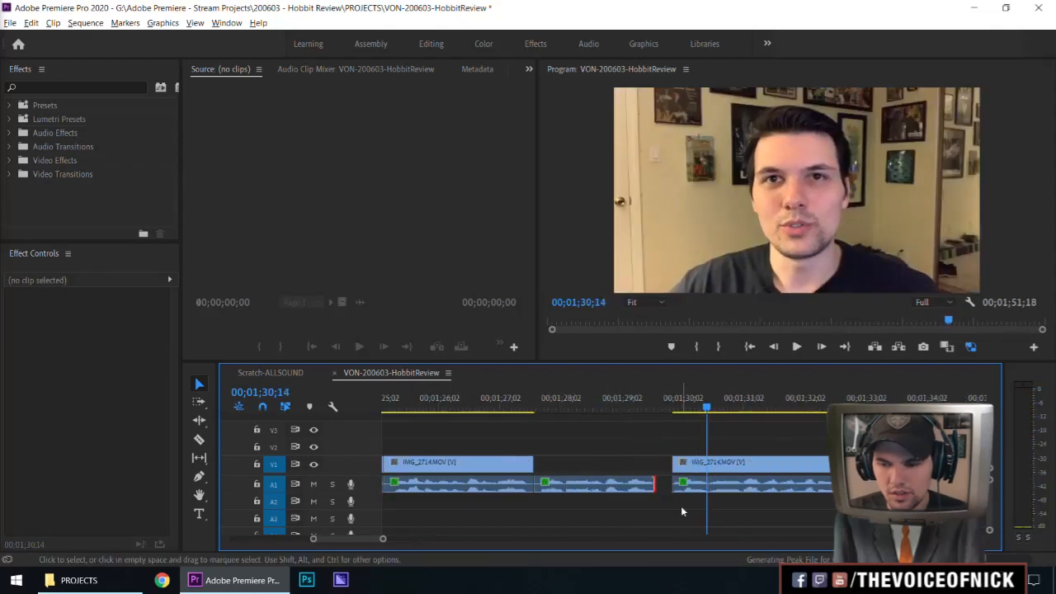
{"action": "left_click", "coordinate": [613, 407]}
{"action": "key", "text": "space"}
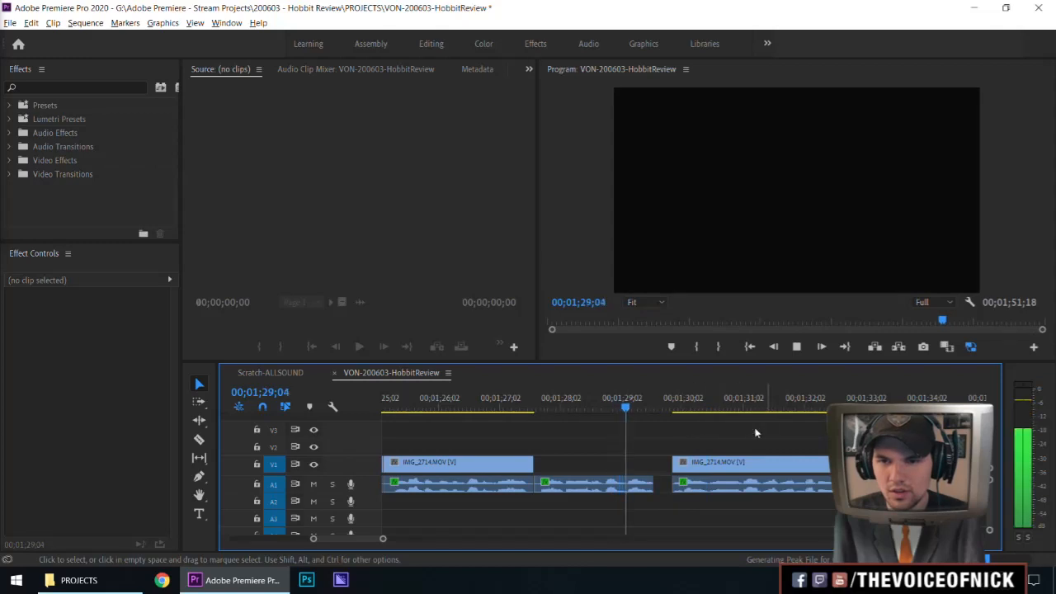
- Delete only the video of the short clip at about 00;01;30, keeping its audio, while playing the following clip
{"action": "key", "text": "minus"}
{"action": "key", "text": "minus"}
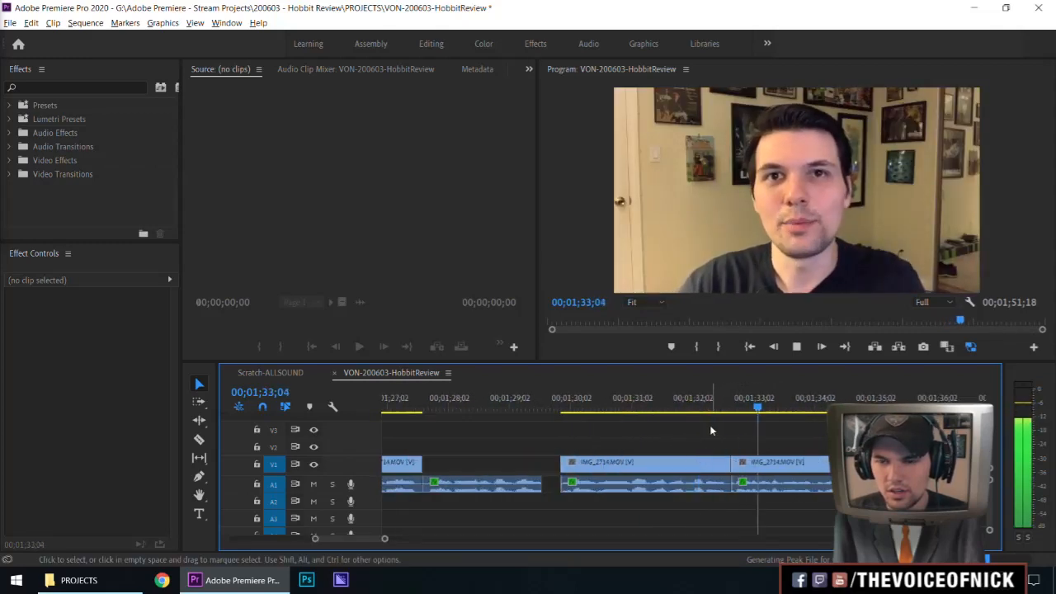
{"action": "key", "text": "equal"}
{"action": "key", "text": "minus"}
{"action": "left_click", "coordinate": [651, 463]}
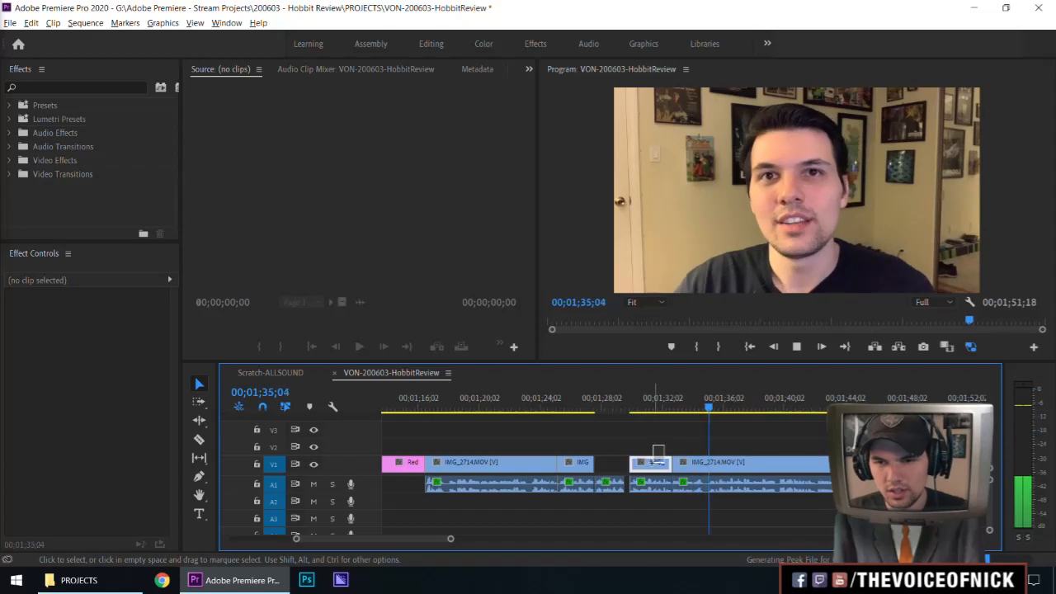
{"action": "key", "text": "Delete"}
{"action": "key", "text": "minus"}
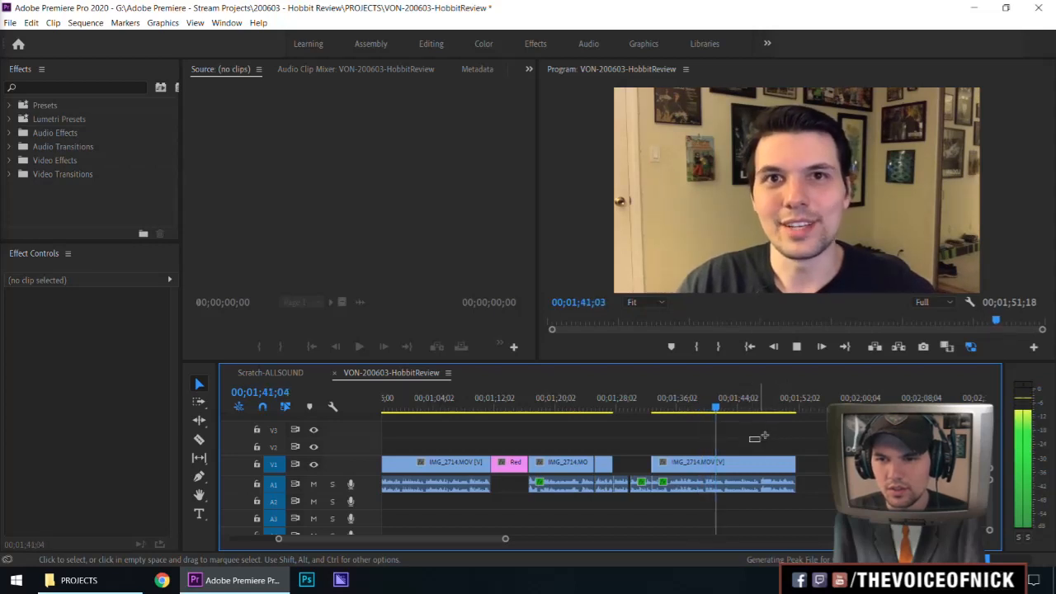
{"action": "key", "text": "minus"}
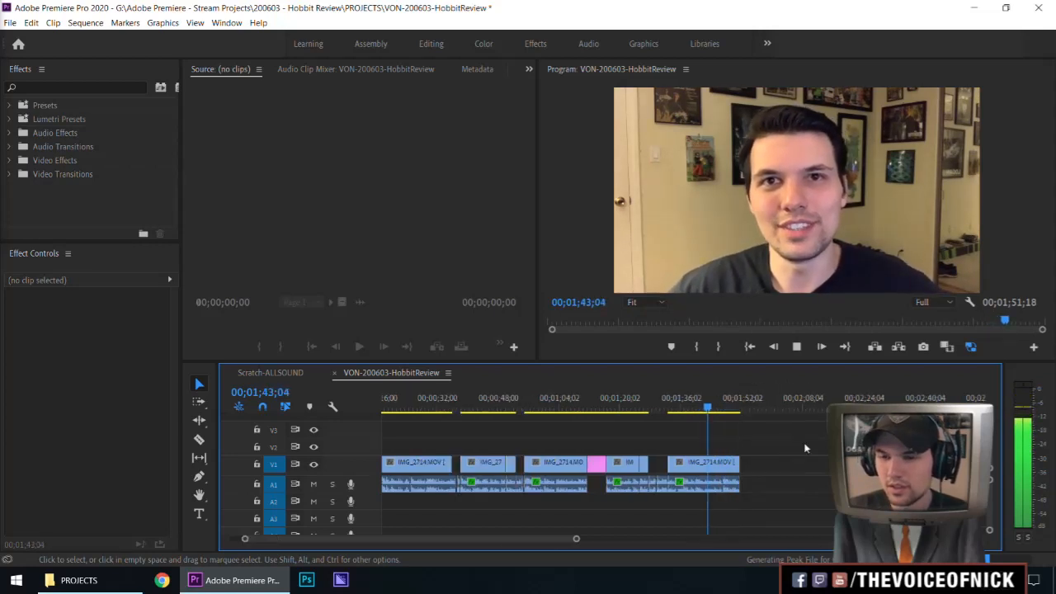
- Play the last clip through to the end of the sequence at 00;01;51;18
{"action": "key", "text": "equal"}
{"action": "key", "text": "equal"}
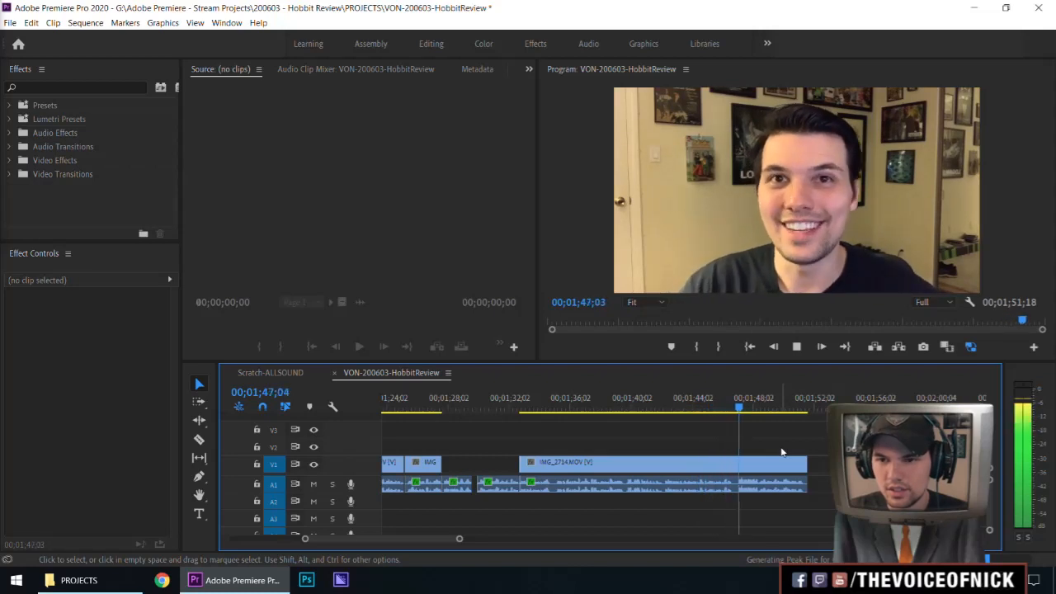
{"action": "key", "text": "minus"}
{"action": "key", "text": "equal"}
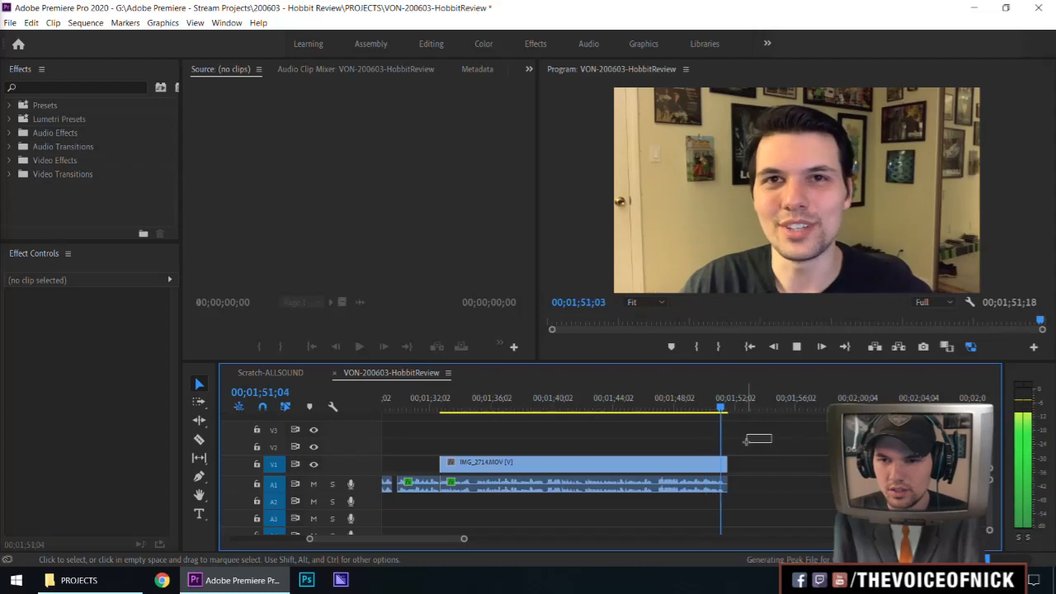
{"action": "left_click_drag", "start_coordinate": [746, 442], "coordinate": [726, 439]}
{"action": "key", "text": "equal"}
{"action": "left_click_drag", "start_coordinate": [679, 409], "coordinate": [658, 410]}
{"action": "mouse_move", "coordinate": [721, 432]}
{"action": "left_mouse_down"}
{"action": "mouse_move", "coordinate": [759, 427]}
{"action": "mouse_move", "coordinate": [733, 429]}
{"action": "left_mouse_up"}
{"action": "key", "text": "minus"}
{"action": "key", "text": "minus"}
{"action": "key", "text": "equal"}
{"action": "key", "text": "space"}
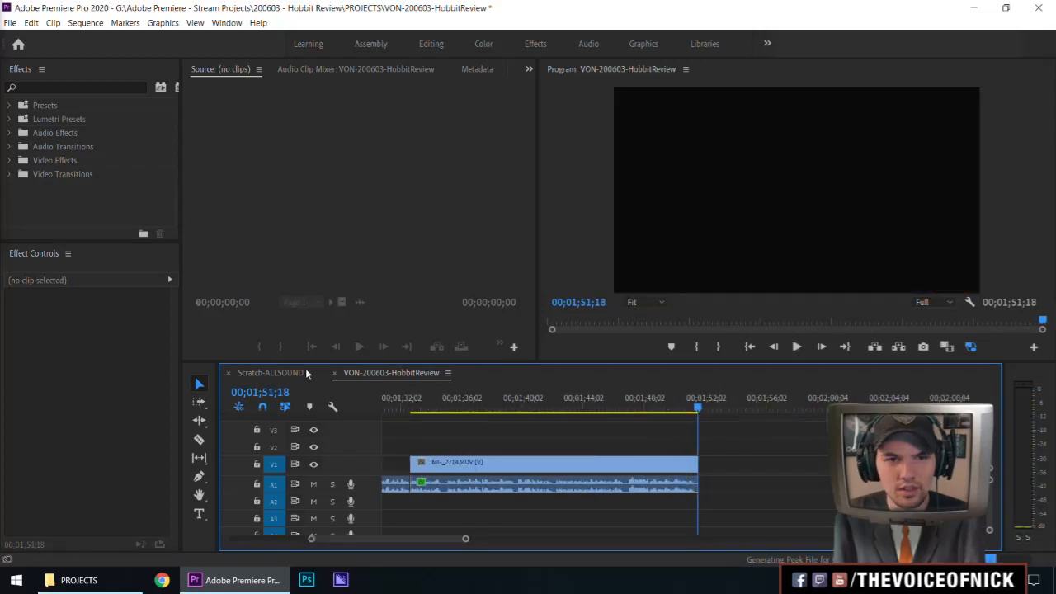
- Copy the clip starting at about 00;03;20 in Scratch-ALLSOUND and paste it into VON-200603-HobbitReview at 00;01;53;03
{"action": "left_click", "coordinate": [270, 372]}
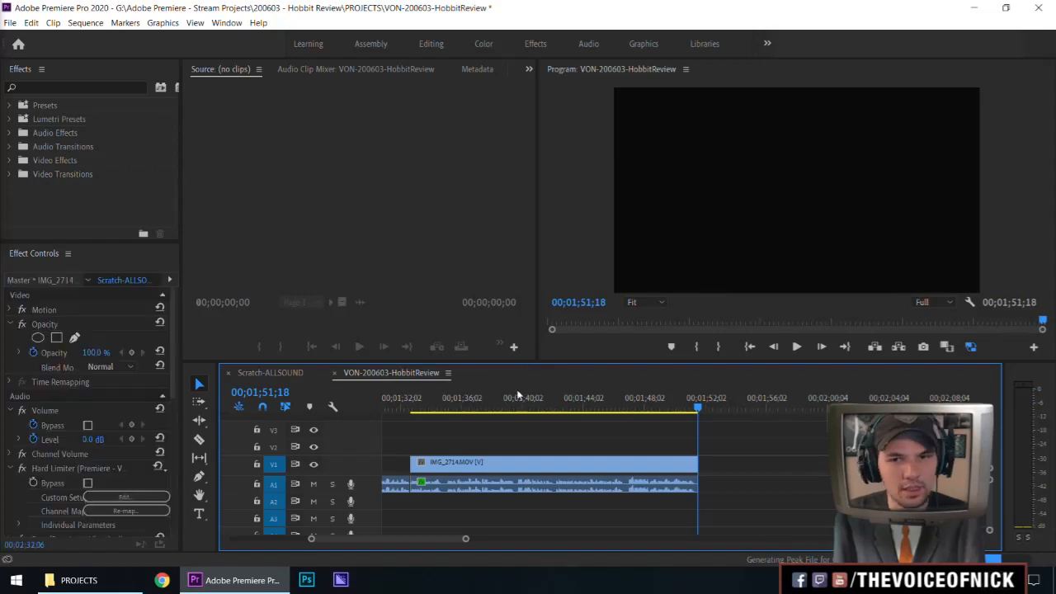
{"action": "left_click", "coordinate": [551, 483]}
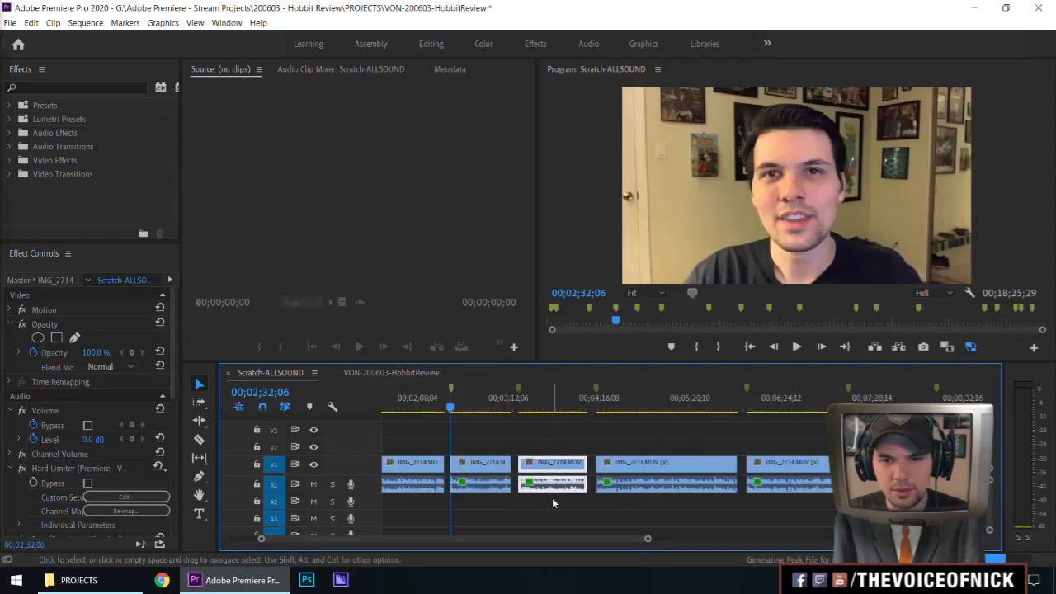
{"action": "left_click", "coordinate": [389, 373]}
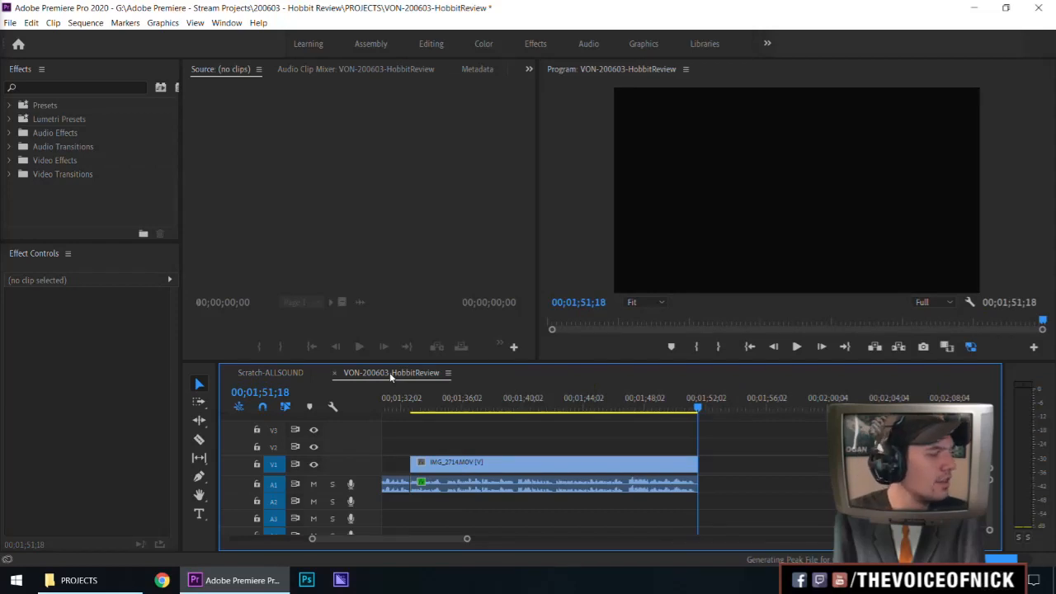
{"action": "key", "text": "ctrl+v"}
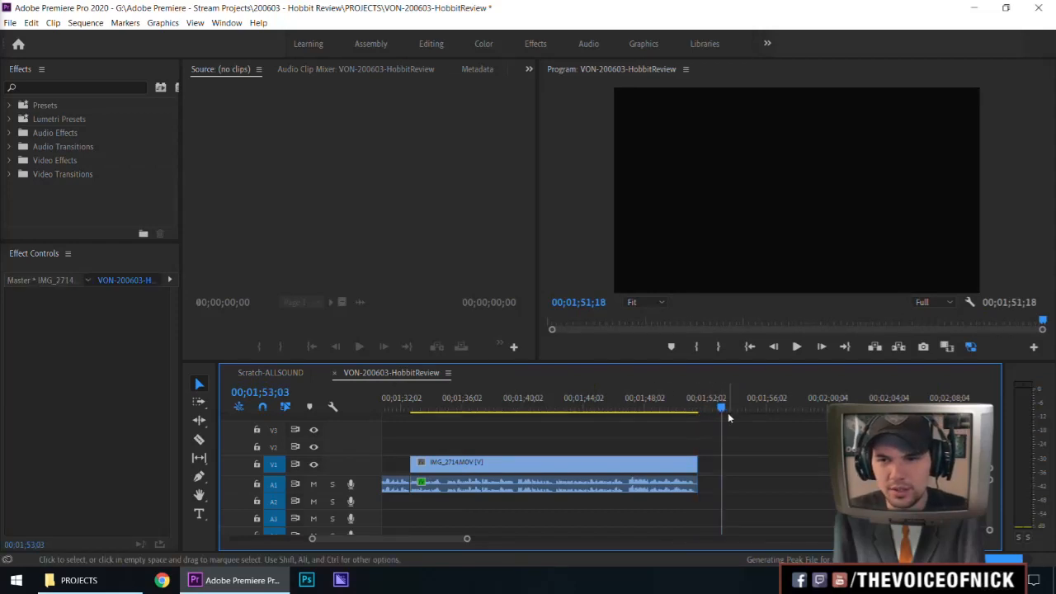
{"action": "key", "text": "minus"}
{"action": "key", "text": "minus"}
{"action": "key", "text": "minus"}
{"action": "key", "text": "minus"}
{"action": "key", "text": "equal"}
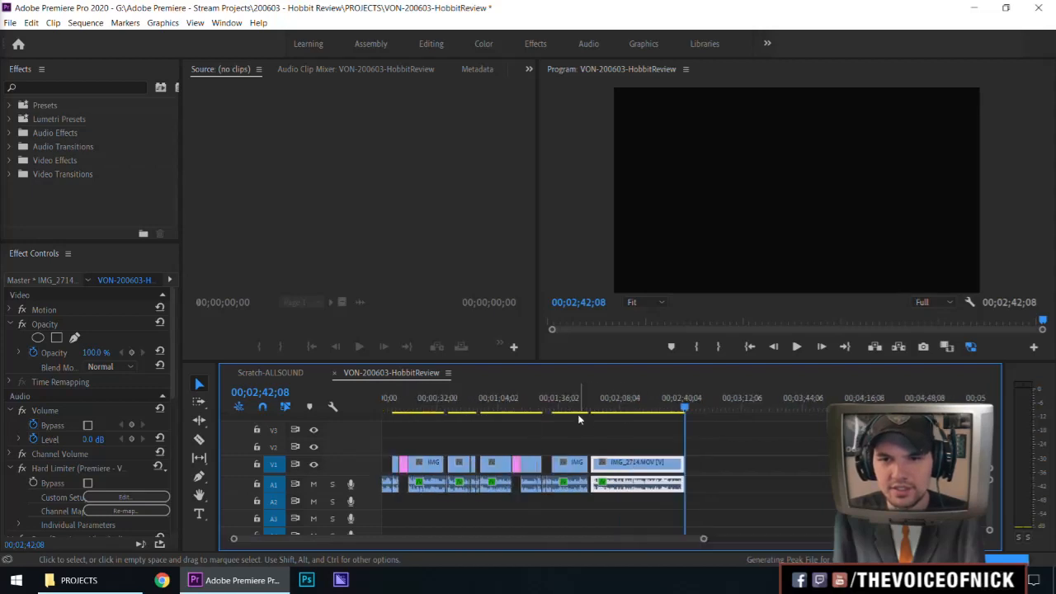
- Play the opening seconds of the pasted clip repeatedly to check where the speech begins
{"action": "key", "text": "Up"}
{"action": "left_click", "coordinate": [648, 436]}
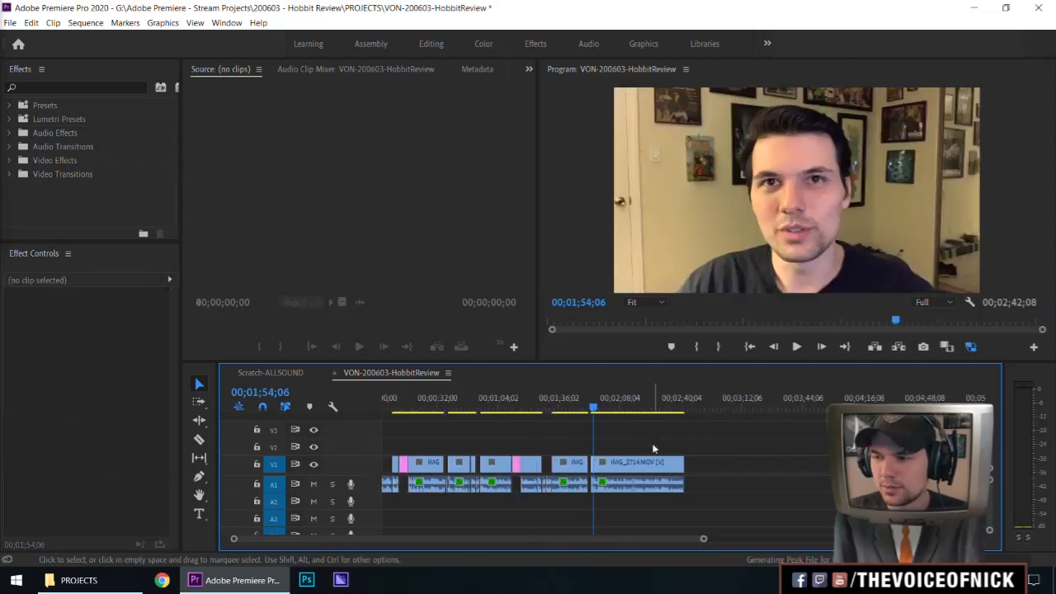
{"action": "key", "text": "equal"}
{"action": "key", "text": "equal"}
{"action": "left_click", "coordinate": [719, 459]}
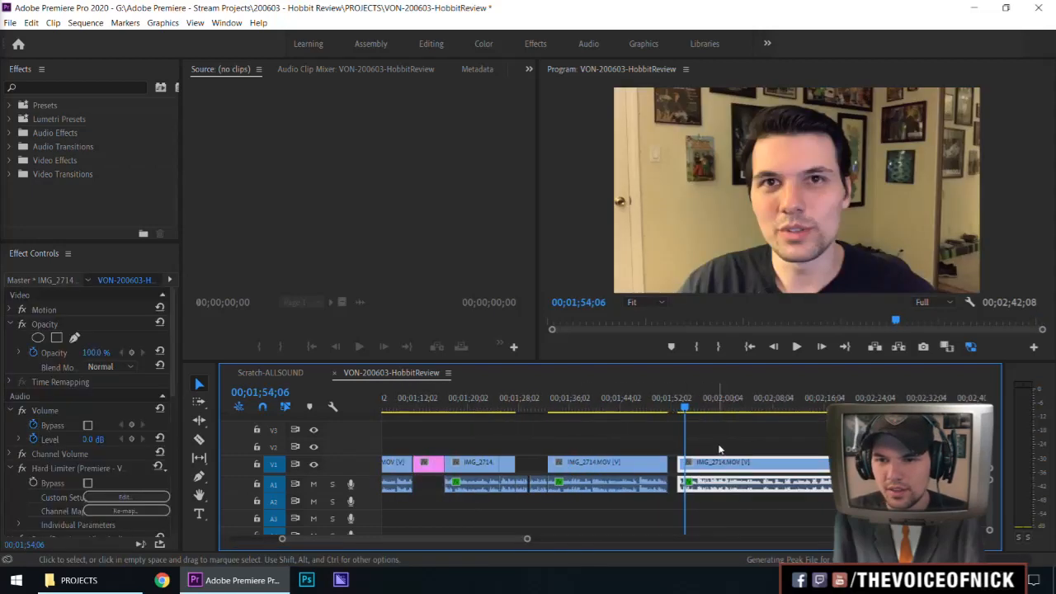
{"action": "left_click", "coordinate": [714, 449]}
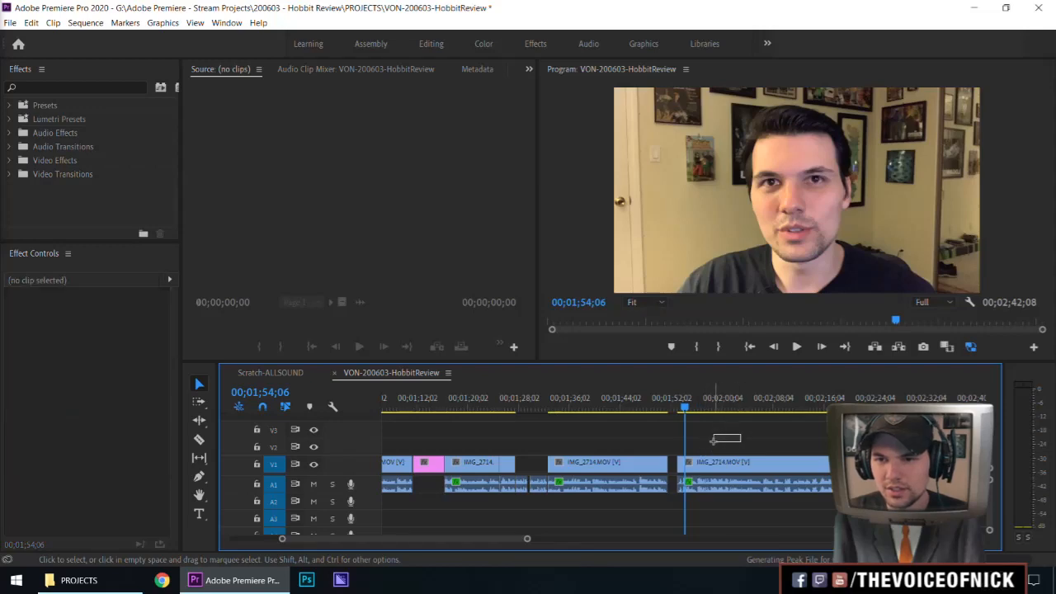
{"action": "key", "text": "space"}
{"action": "key", "text": "equal"}
{"action": "key", "text": "equal"}
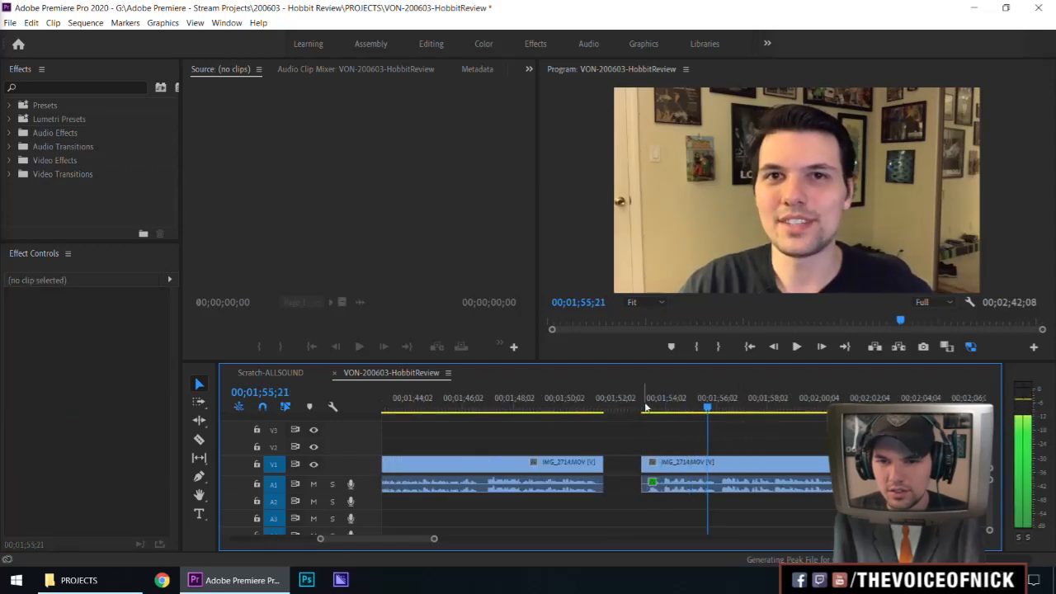
{"action": "left_click", "coordinate": [646, 407]}
{"action": "key", "text": "equal"}
{"action": "key", "text": "equal"}
{"action": "key", "text": "space"}
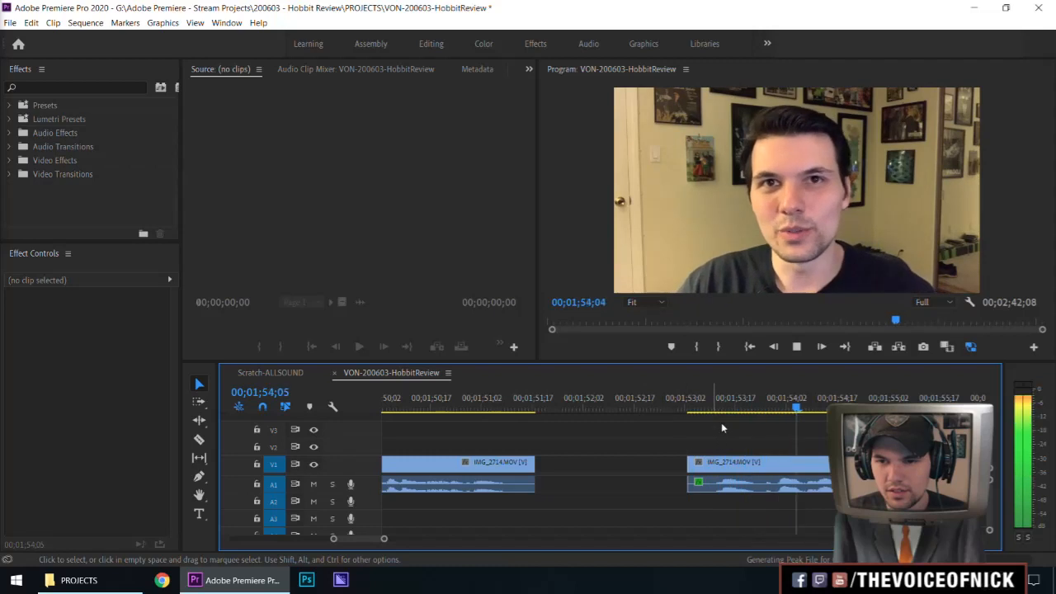
{"action": "left_click", "coordinate": [758, 407]}
{"action": "key", "text": "space"}
{"action": "key", "text": "space"}
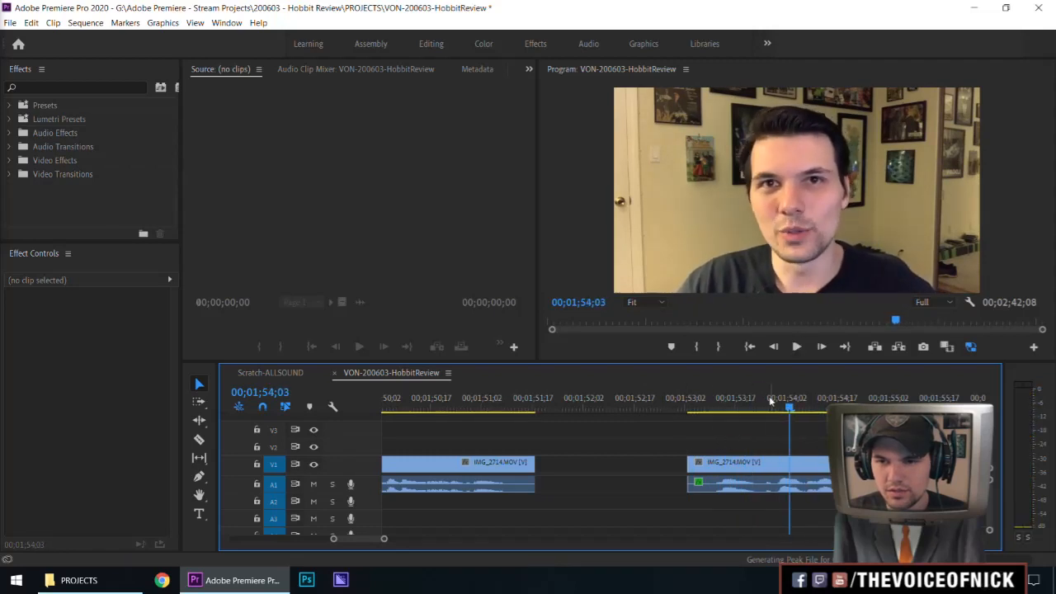
- Trim about 5 frames off the pasted clip's start and close the gap before it
{"action": "left_click_drag", "start_coordinate": [771, 404], "coordinate": [706, 467]}
{"action": "left_click", "coordinate": [624, 468]}
{"action": "key", "text": "Delete"}
- Play from 00;01;50;19 across the new join into the pasted clip to check the pacing
{"action": "left_click_drag", "start_coordinate": [526, 408], "coordinate": [437, 409]}
{"action": "left_click_drag", "start_coordinate": [544, 427], "coordinate": [612, 424]}
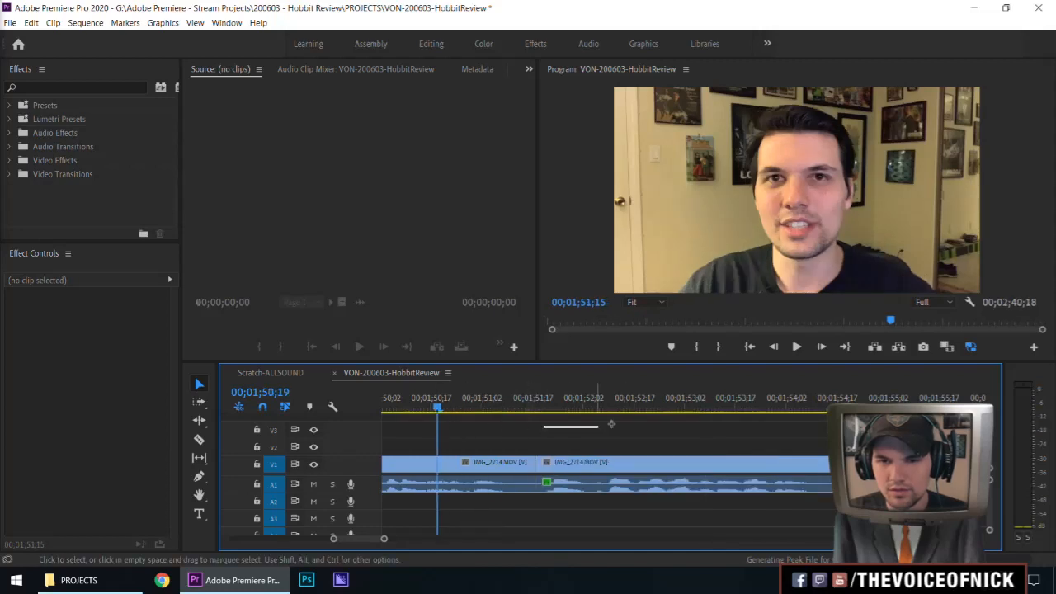
{"action": "scroll", "coordinate": [576, 428], "scroll_direction": "up", "scroll_amount": 3}
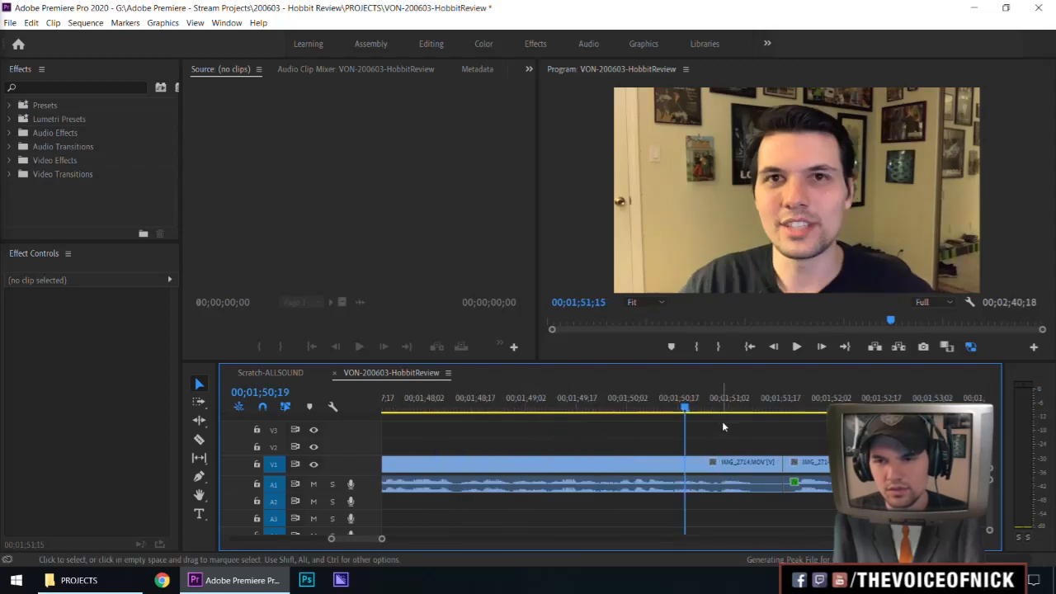
{"action": "key", "text": "space"}
{"action": "key", "text": "minus"}
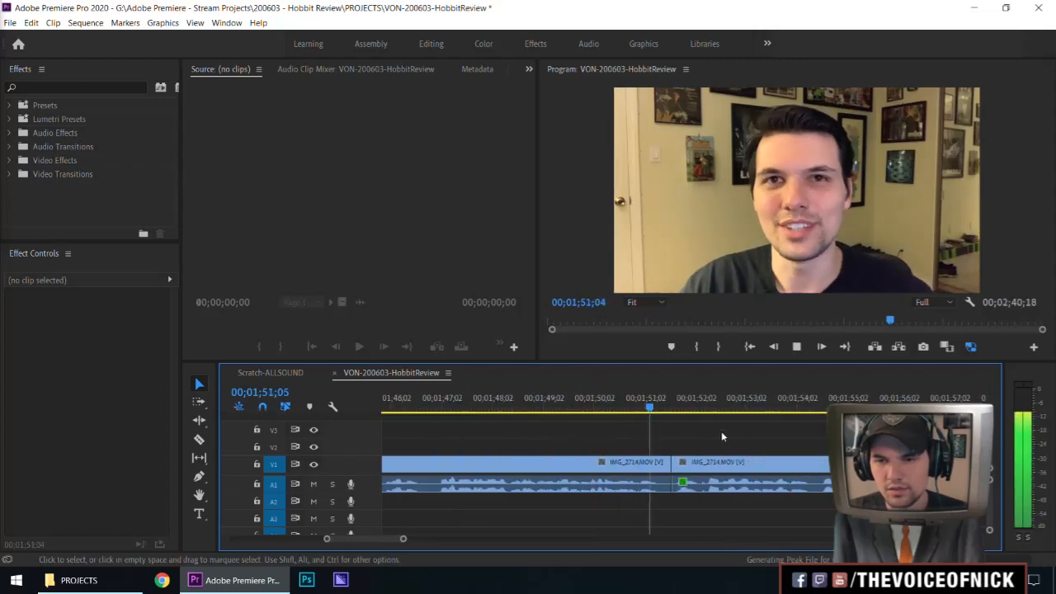
{"action": "key", "text": "equal"}
{"action": "key", "text": "minus"}
{"action": "key", "text": "equal"}
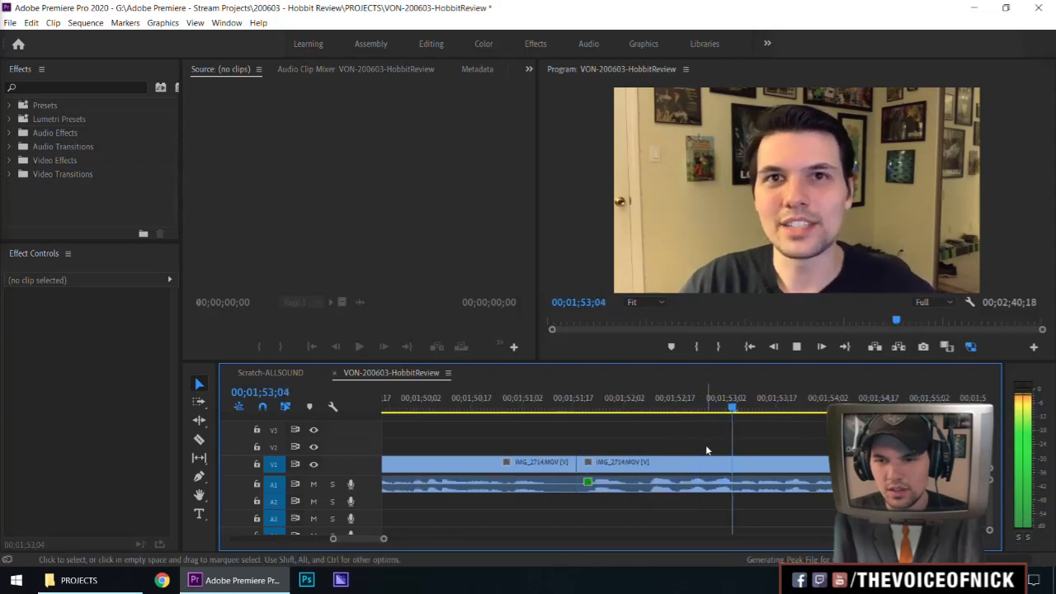
{"action": "key", "text": "minus"}
{"action": "key", "text": "minus"}
{"action": "key", "text": "minus"}
{"action": "key", "text": "minus"}
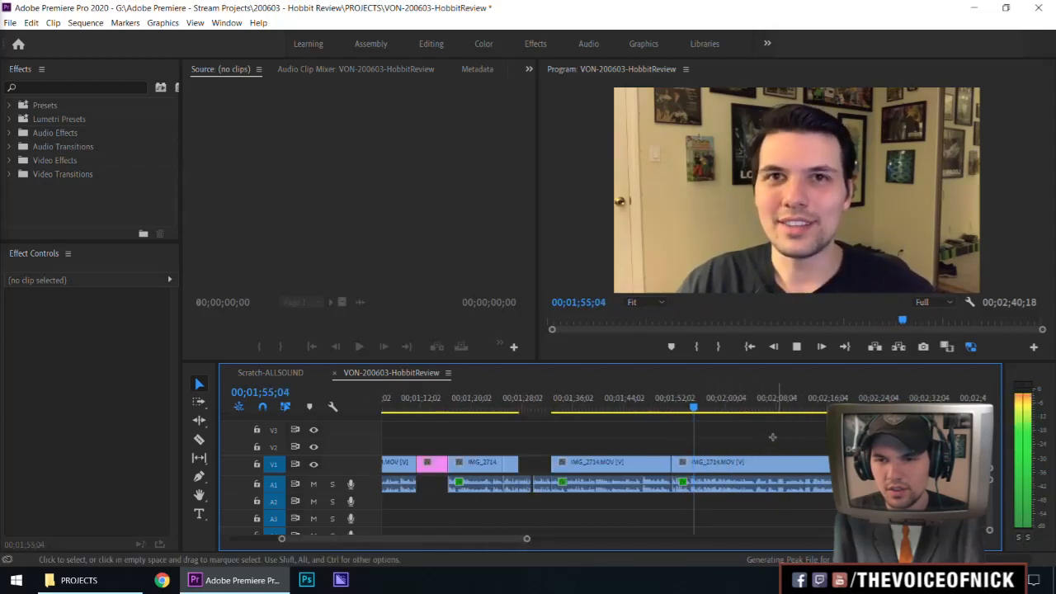
{"action": "key", "text": "minus"}
{"action": "key", "text": "minus"}
{"action": "key", "text": "equal"}
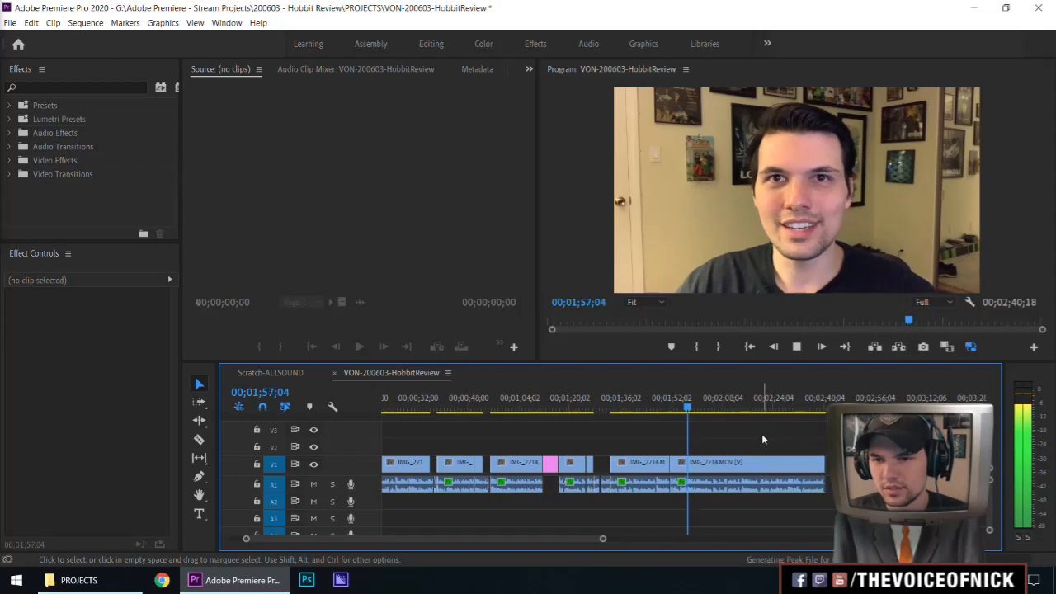
{"action": "key", "text": "space"}
- Move the last clip about 9 seconds later, leaving an empty gap before it
{"action": "left_click_drag", "start_coordinate": [726, 464], "coordinate": [754, 464]}
{"action": "left_click", "coordinate": [721, 411]}
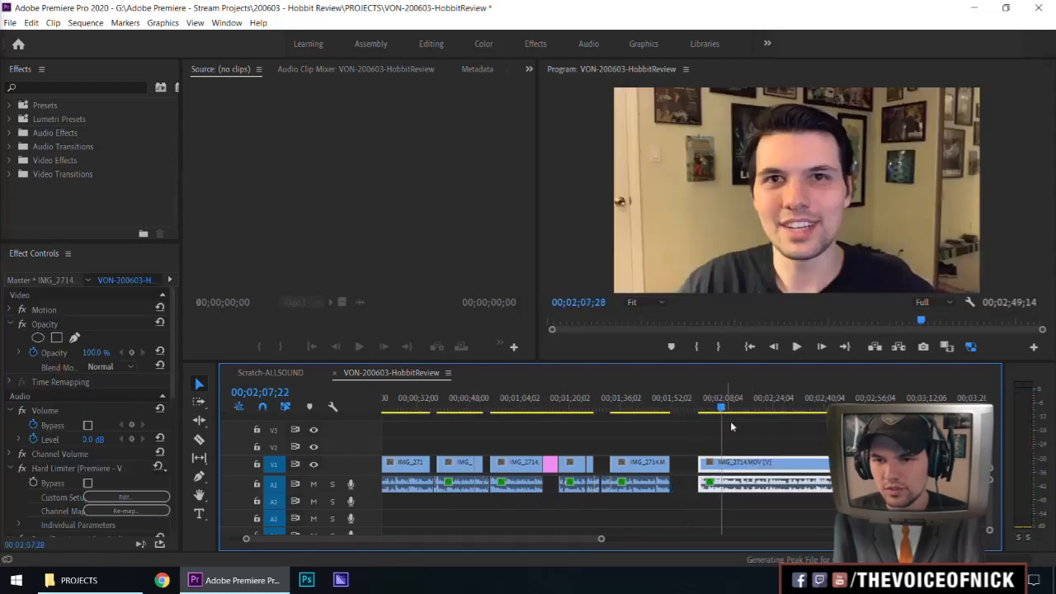
{"action": "left_click", "coordinate": [783, 435]}
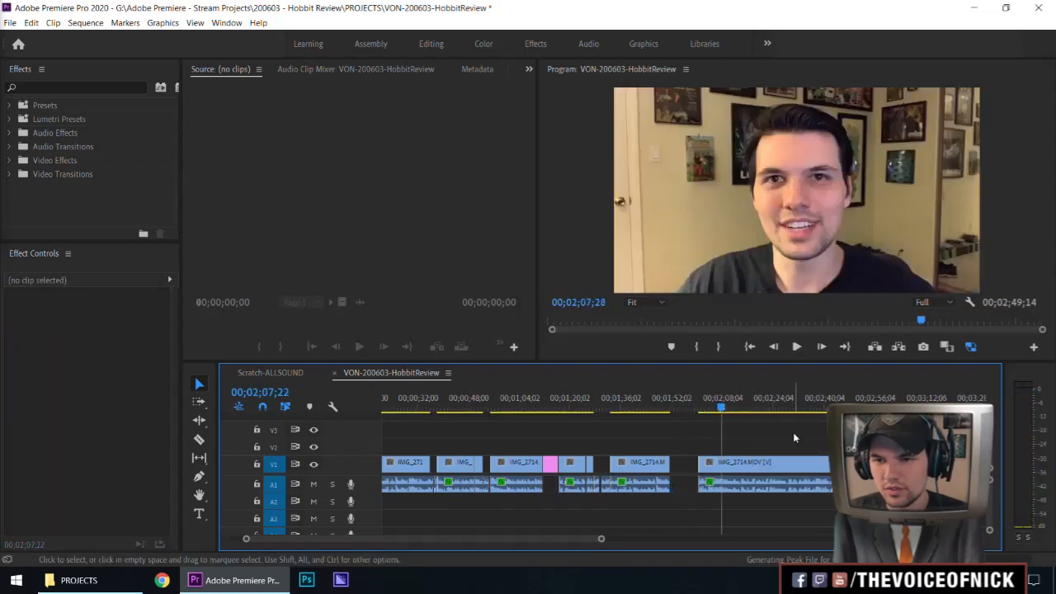
- Play the last clip from about 00;02;04 nearly to its end to review the content
{"action": "left_click", "coordinate": [710, 406]}
{"action": "key", "text": "space"}
{"action": "key", "text": "equal"}
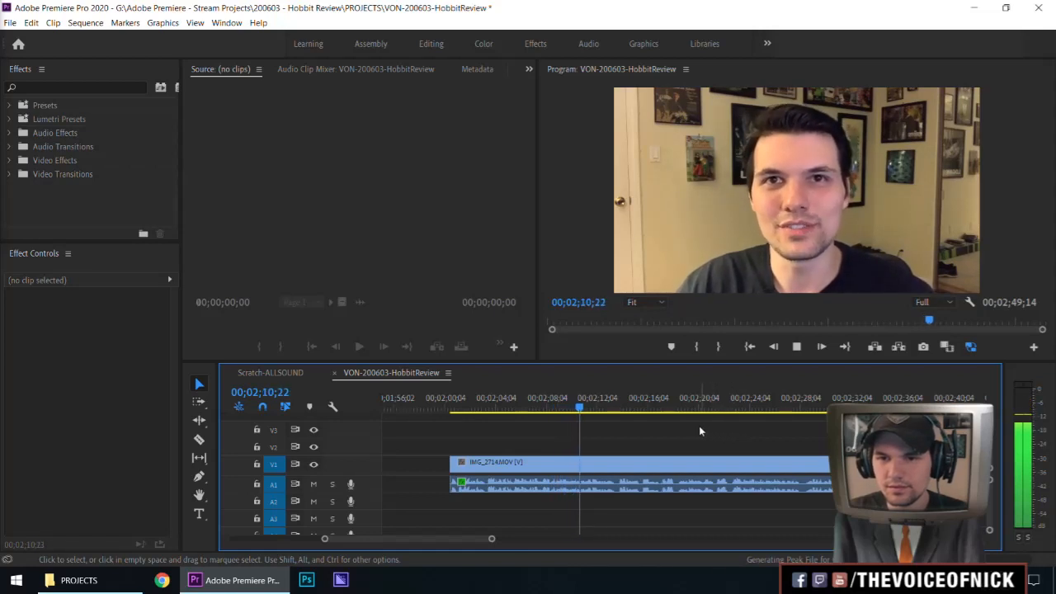
{"action": "key", "text": "minus"}
{"action": "key", "text": "minus"}
{"action": "key", "text": "equal"}
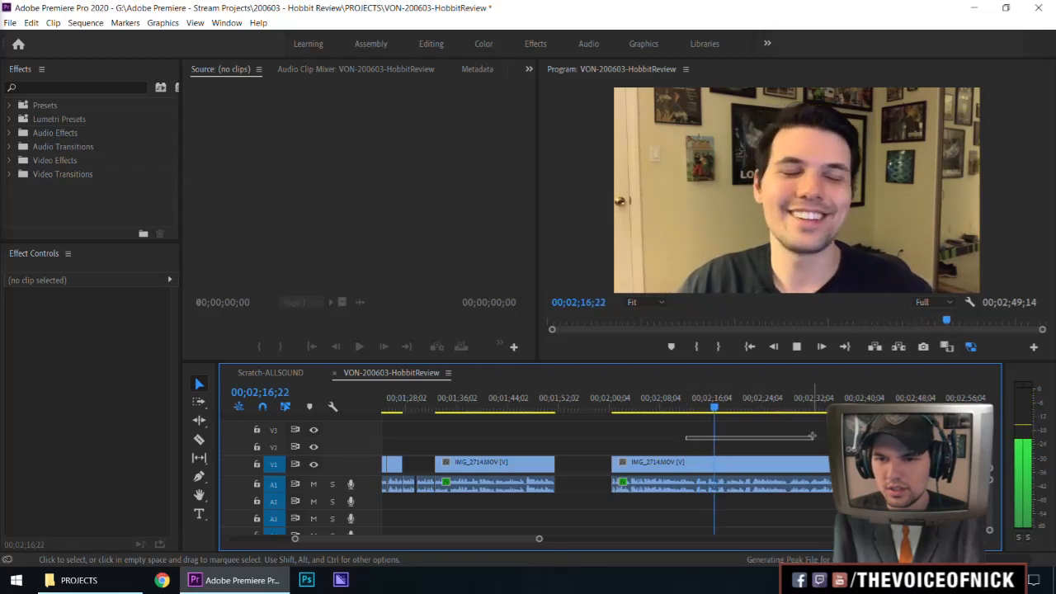
{"action": "key", "text": "equal"}
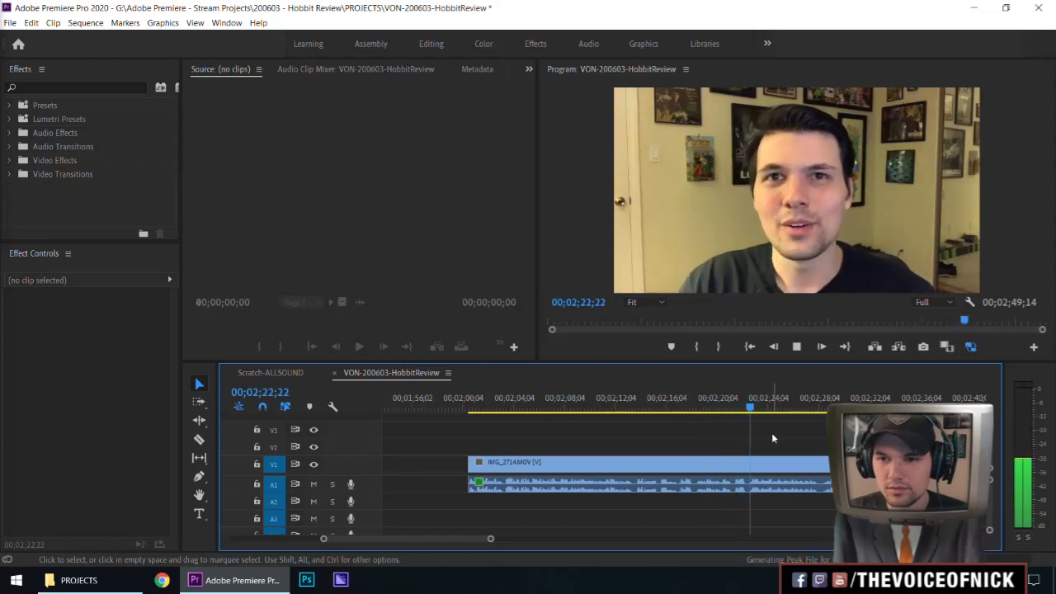
{"action": "scroll", "coordinate": [771, 432], "scroll_direction": "down", "scroll_amount": 3}
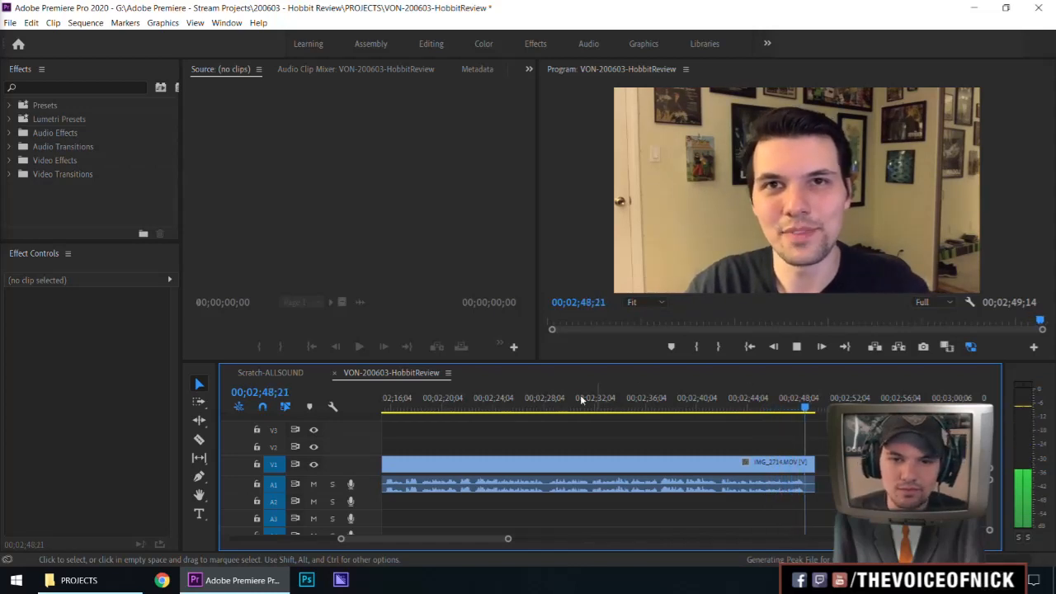
- Replay the last clip from about 00;02;10 and split its video and audio at 00;02;13;21
{"action": "key", "text": "minus"}
{"action": "left_click", "coordinate": [501, 406]}
{"action": "key", "text": "minus"}
{"action": "key", "text": "equal"}
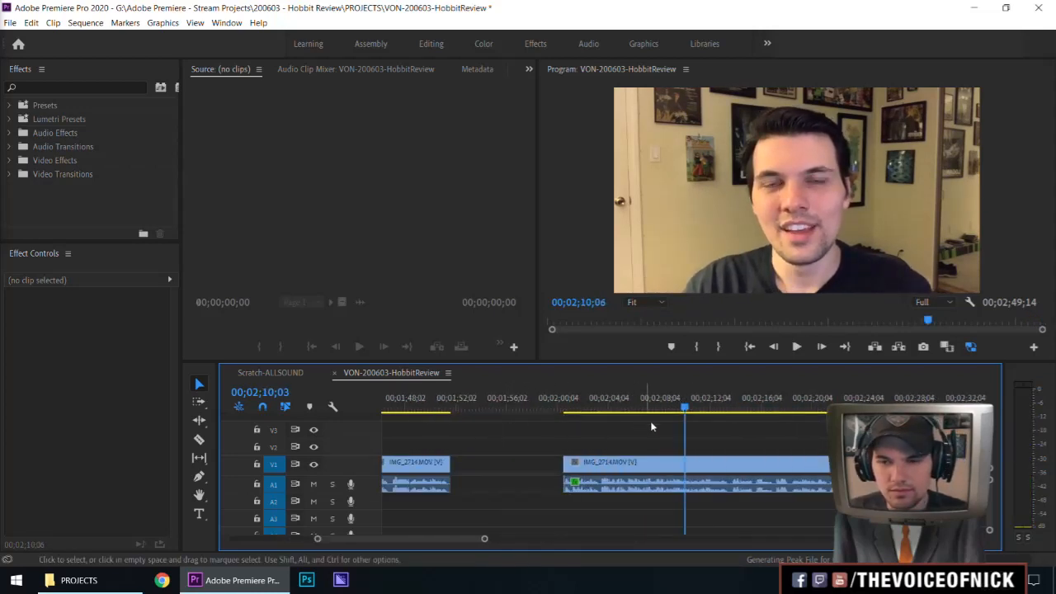
{"action": "key", "text": "space"}
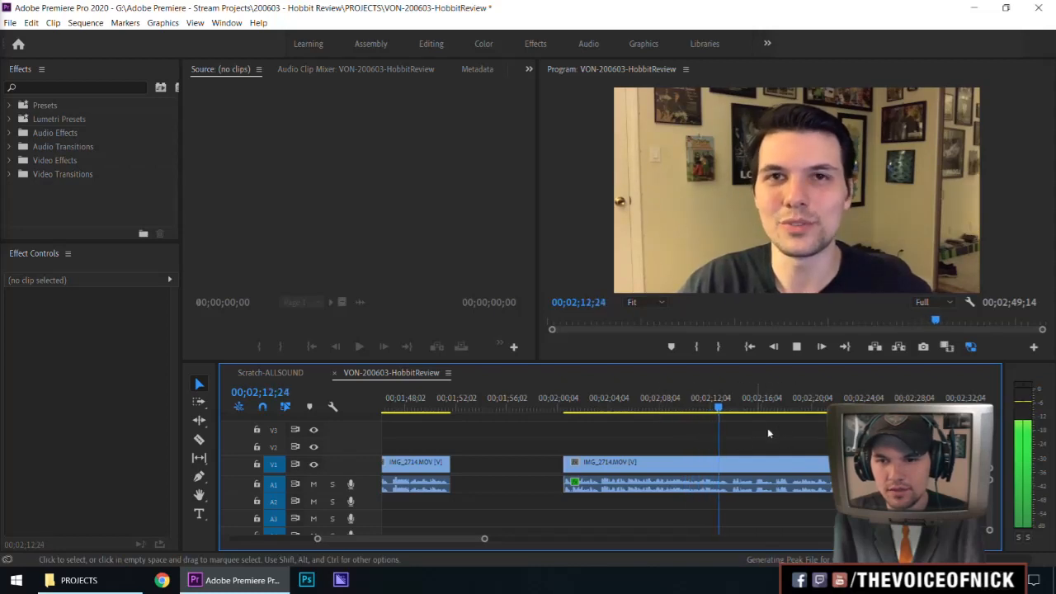
{"action": "key", "text": "equal"}
{"action": "key", "text": "space"}
{"action": "key", "text": "c"}
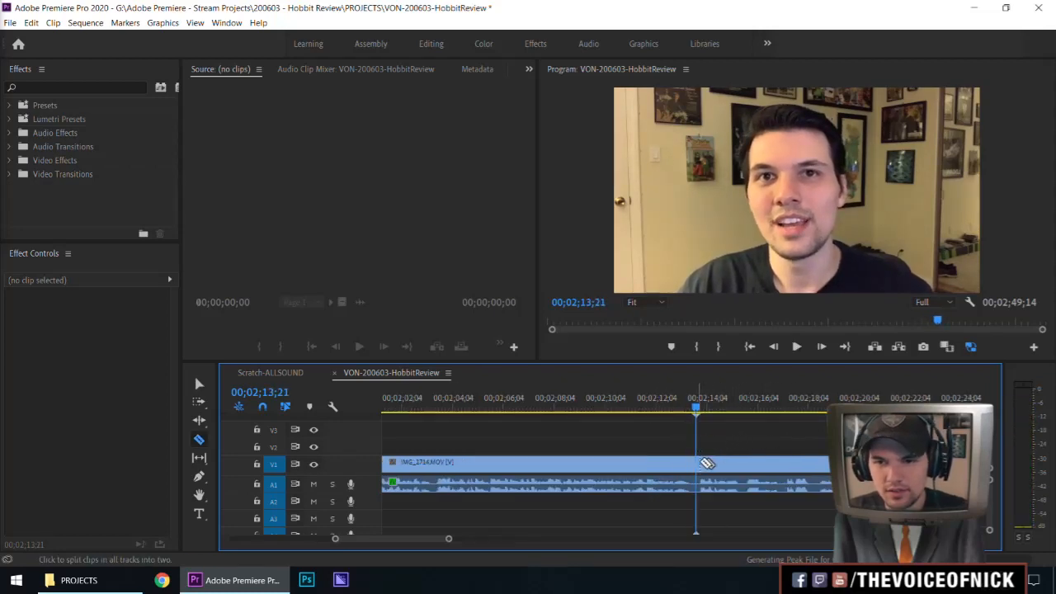
{"action": "left_click", "coordinate": [707, 462]}
{"action": "key", "text": "v"}
- Replay the last clip between about 00;02;37 and 00;02;43 to find where the next usable talking section starts
{"action": "key", "text": "minus"}
{"action": "key", "text": "minus"}
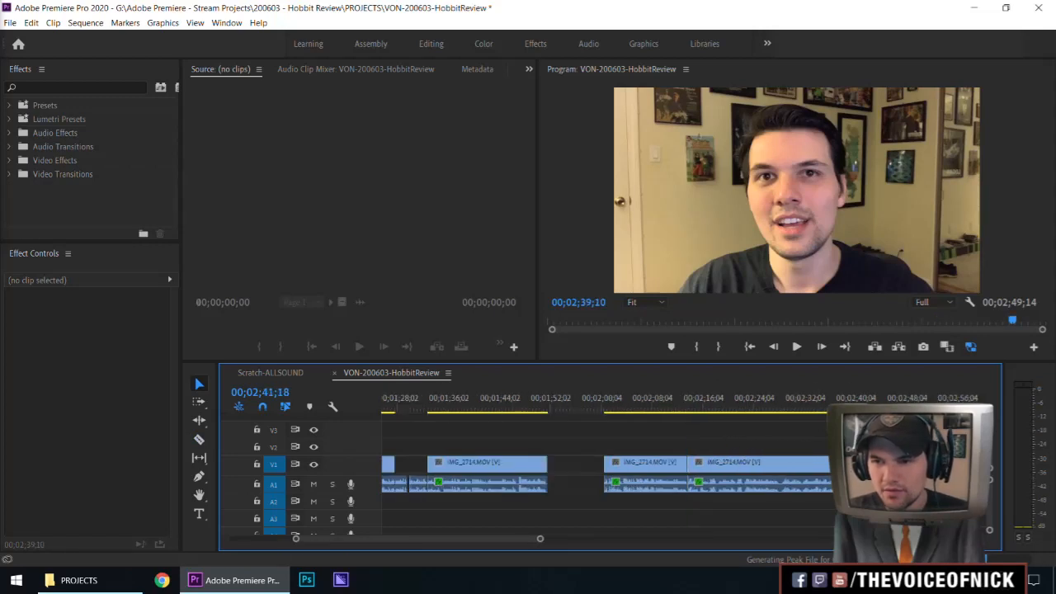
{"action": "key", "text": "equal"}
{"action": "key", "text": "equal"}
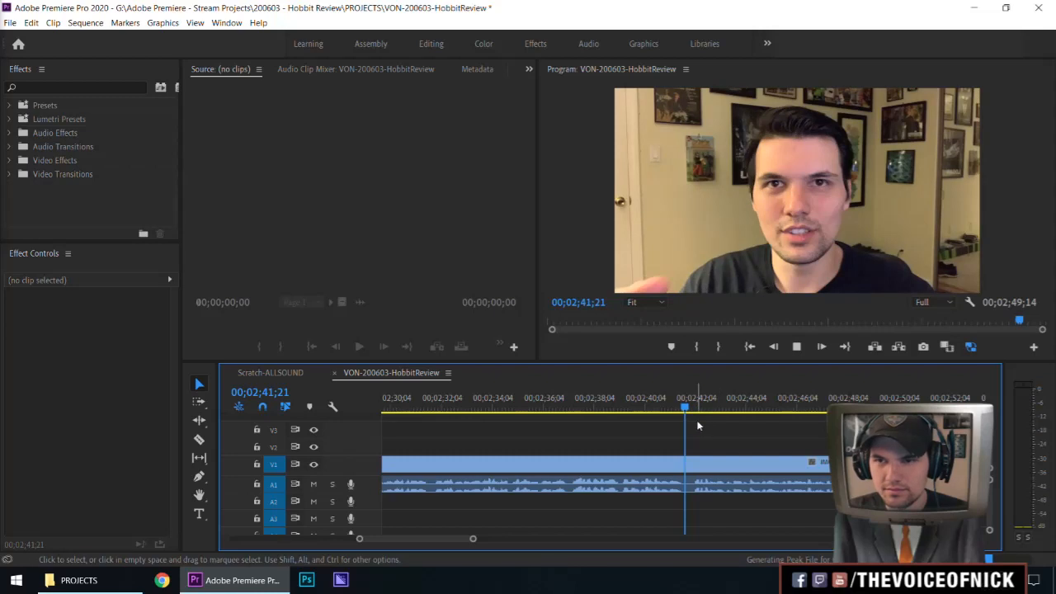
{"action": "key", "text": "space"}
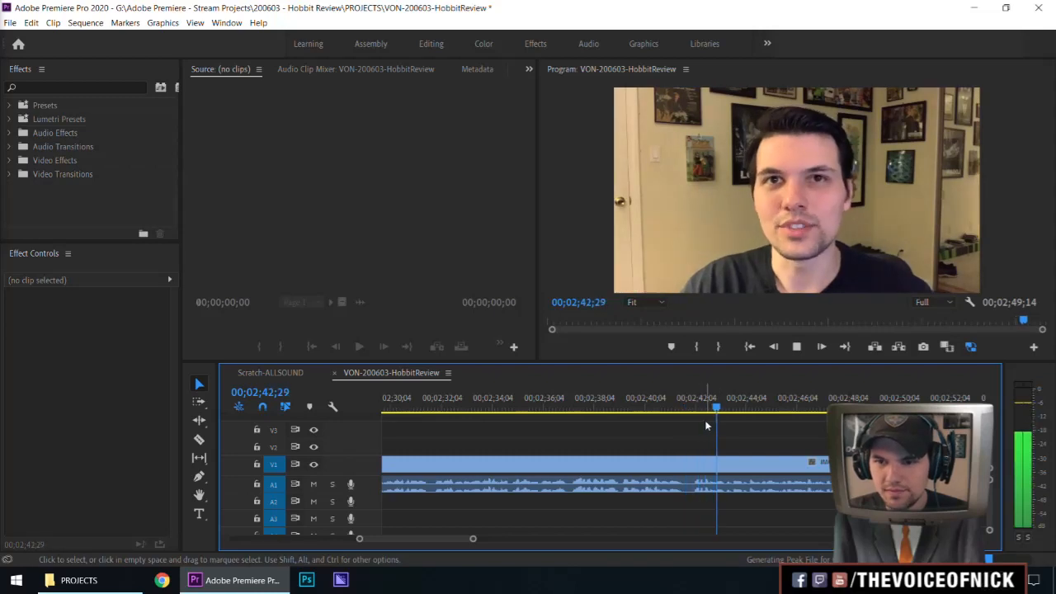
{"action": "left_click", "coordinate": [607, 408]}
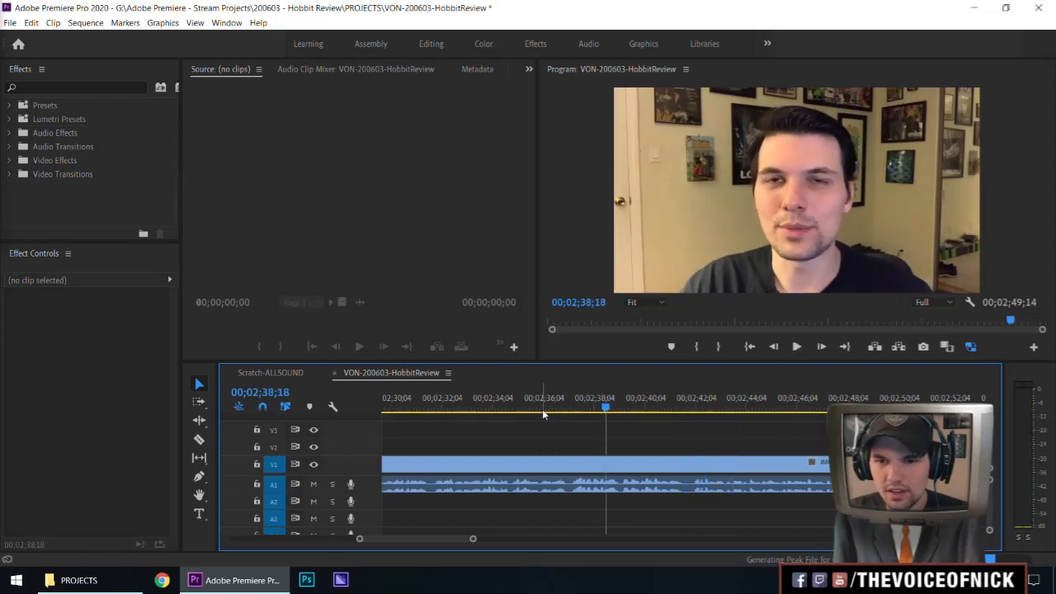
{"action": "key", "text": "space"}
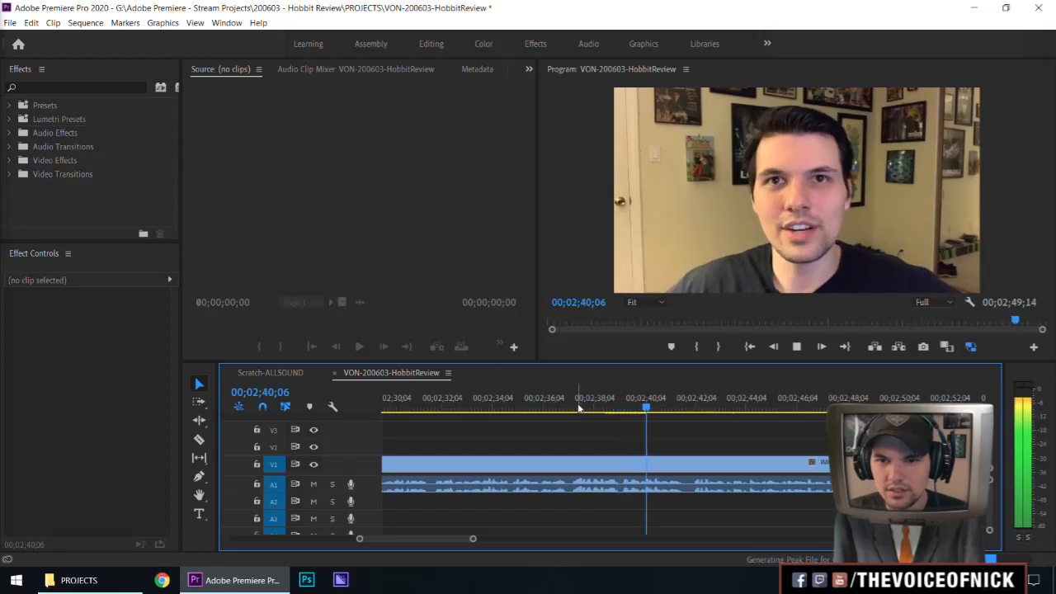
{"action": "left_click", "coordinate": [569, 408]}
{"action": "key", "text": "space"}
- Split the last clip's video and audio at 00;02;37;24, just before the sentence begins
{"action": "key", "text": "minus"}
{"action": "key", "text": "minus"}
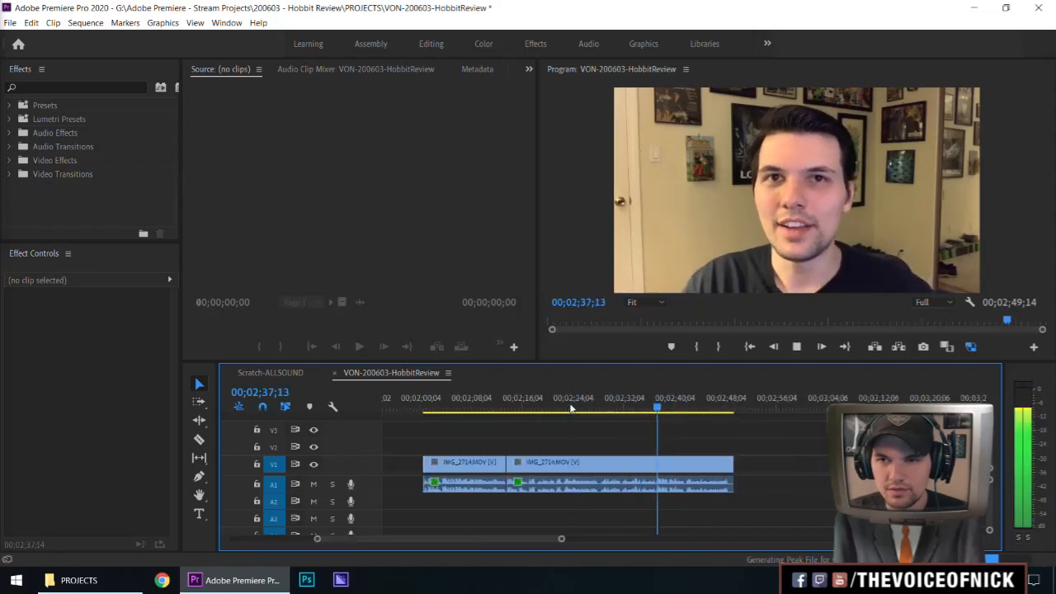
{"action": "key", "text": "equal"}
{"action": "key", "text": "equal"}
{"action": "key", "text": "equal"}
{"action": "key", "text": "equal"}
{"action": "key", "text": "space"}
{"action": "mouse_move", "coordinate": [635, 407]}
{"action": "left_mouse_down"}
{"action": "mouse_move", "coordinate": [586, 409]}
{"action": "mouse_move", "coordinate": [616, 415]}
{"action": "left_mouse_up"}
{"action": "key", "text": "c"}
{"action": "left_click", "coordinate": [616, 463]}
{"action": "key", "text": "v"}
- Delete the talking section between 00;02;13;21 and 00;02;37;24 and close the gap it leaves
{"action": "left_click", "coordinate": [546, 488]}
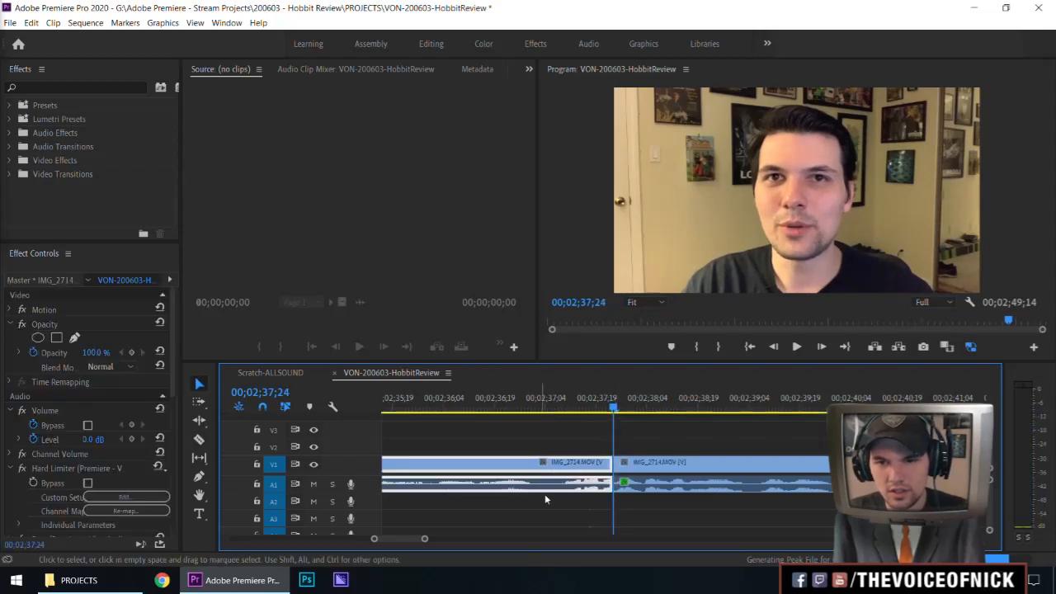
{"action": "key", "text": "Delete"}
{"action": "left_click", "coordinate": [571, 468]}
{"action": "key", "text": "Delete"}
{"action": "key", "text": "Up"}
{"action": "key", "text": "Up"}
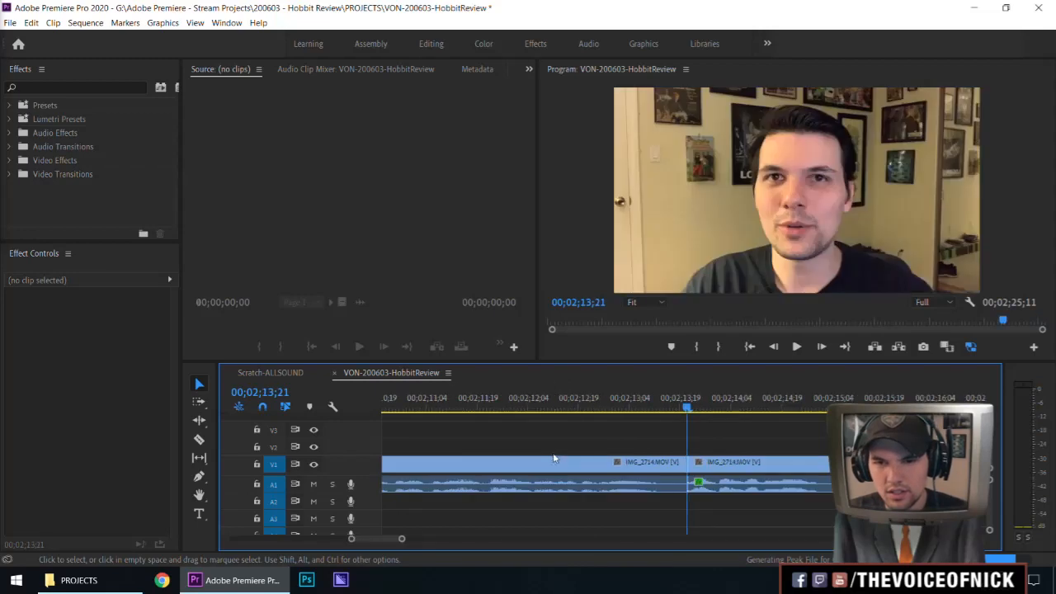
- Play from 00;02;12;01 across the new join at 00;02;13;21 to check the cut
{"action": "left_click", "coordinate": [518, 408]}
{"action": "key", "text": "space"}
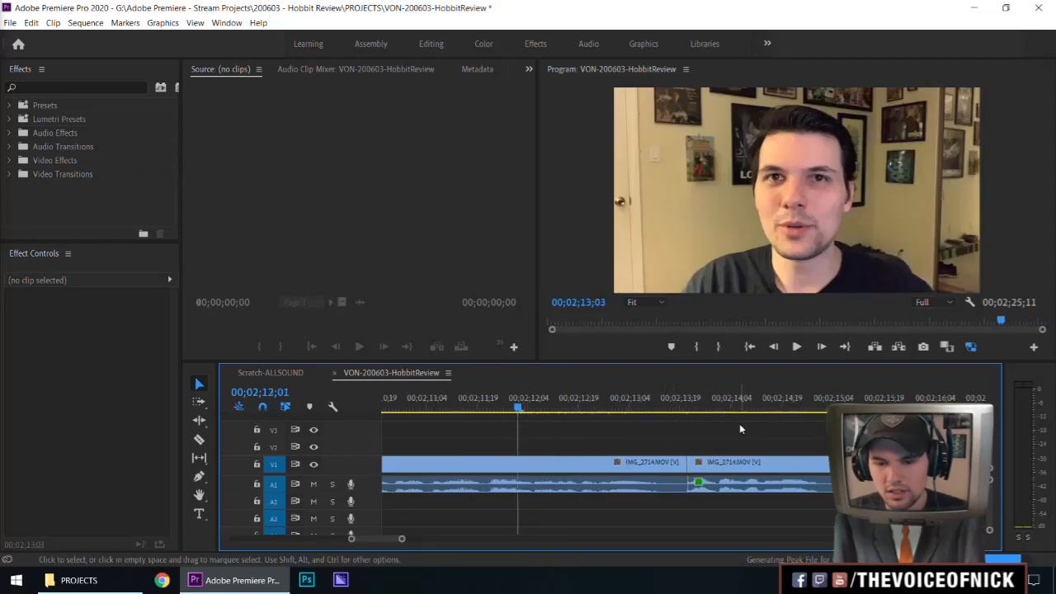
{"action": "key", "text": "minus"}
{"action": "key", "text": "minus"}
{"action": "key", "text": "minus"}
{"action": "key", "text": "equal"}
{"action": "key", "text": "equal"}
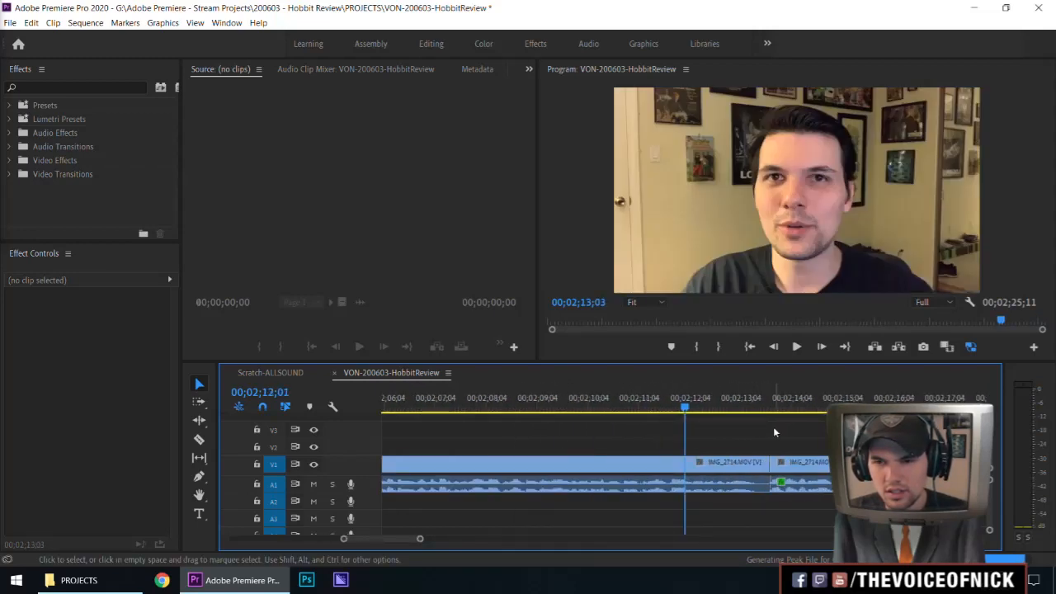
{"action": "key", "text": "minus"}
{"action": "key", "text": "space"}
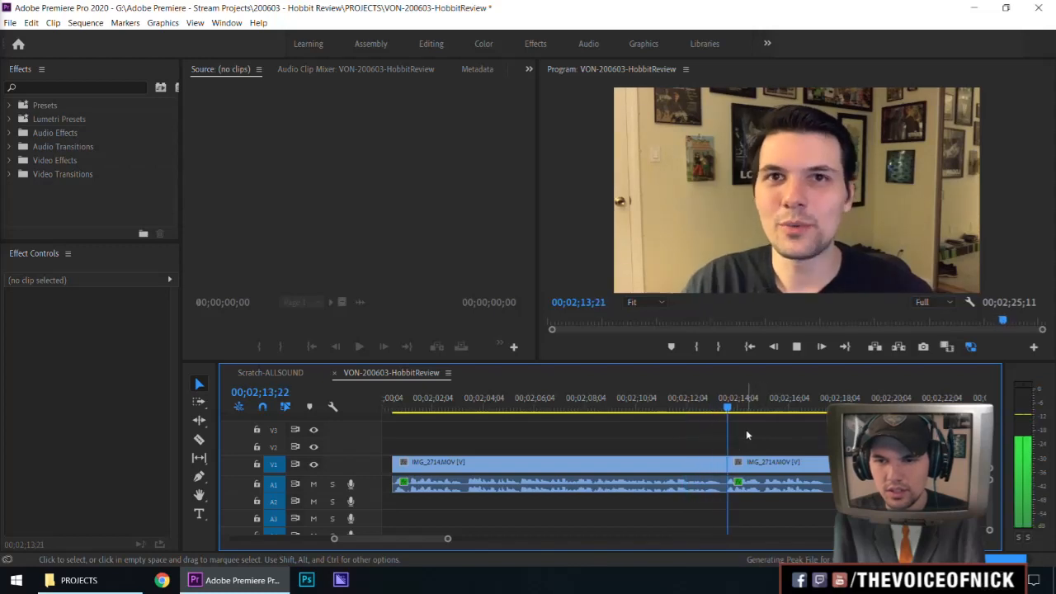
- Move the last clip one frame later so it is separated from the clip before it
{"action": "key", "text": "minus"}
{"action": "left_click", "coordinate": [697, 490]}
{"action": "key", "text": "space"}
{"action": "type", "text": "+1"}
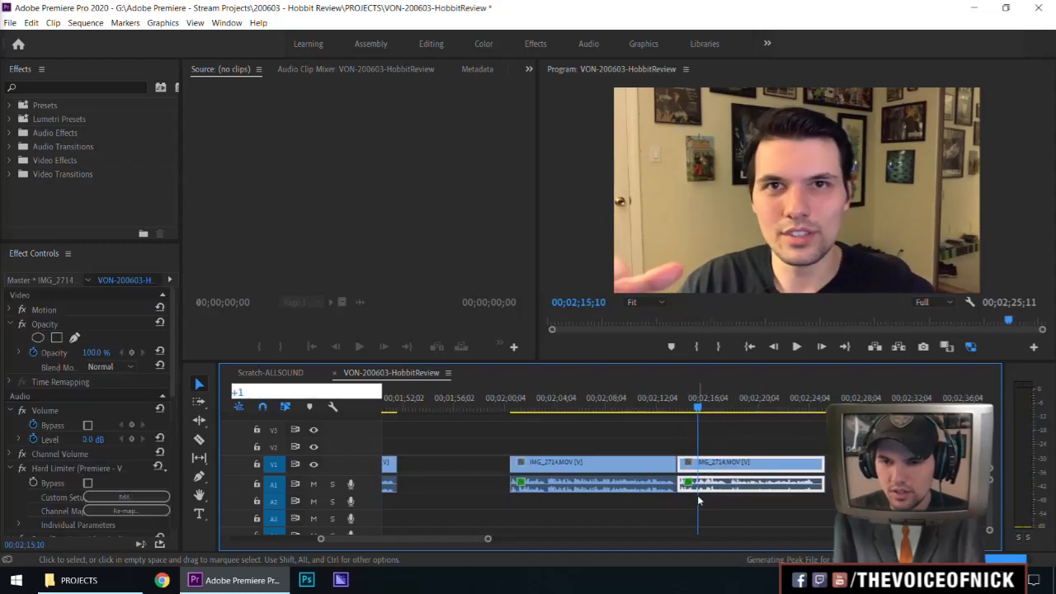
{"action": "key", "text": "Return"}
{"action": "left_click_drag", "start_coordinate": [768, 425], "coordinate": [729, 447]}
- Add a Constant Power fade at the start of the last clip's audio and shorten it to 8 frames
{"action": "key", "text": "equal"}
{"action": "key", "text": "equal"}
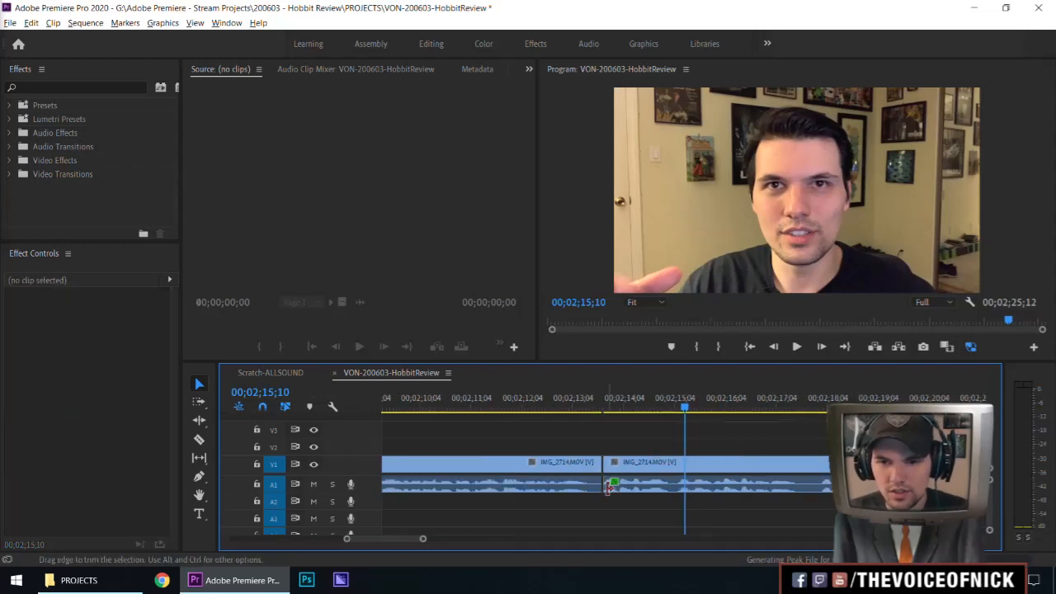
{"action": "right_click", "coordinate": [604, 487]}
{"action": "left_click", "coordinate": [633, 467]}
{"action": "left_click_drag", "start_coordinate": [631, 487], "coordinate": [618, 487]}
- Trim the end of the preceding clip's video back to about 00;02;10;17, keeping its audio, and play from 00;02;12;03
{"action": "left_click_drag", "start_coordinate": [605, 405], "coordinate": [519, 406]}
{"action": "left_click_drag", "start_coordinate": [721, 448], "coordinate": [441, 466]}
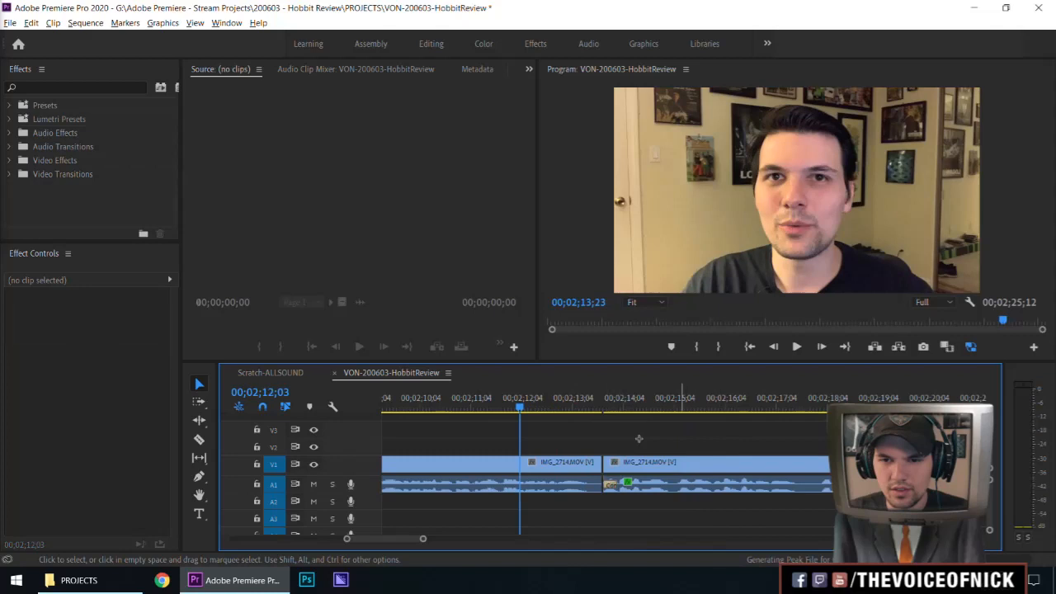
{"action": "key", "text": "space"}
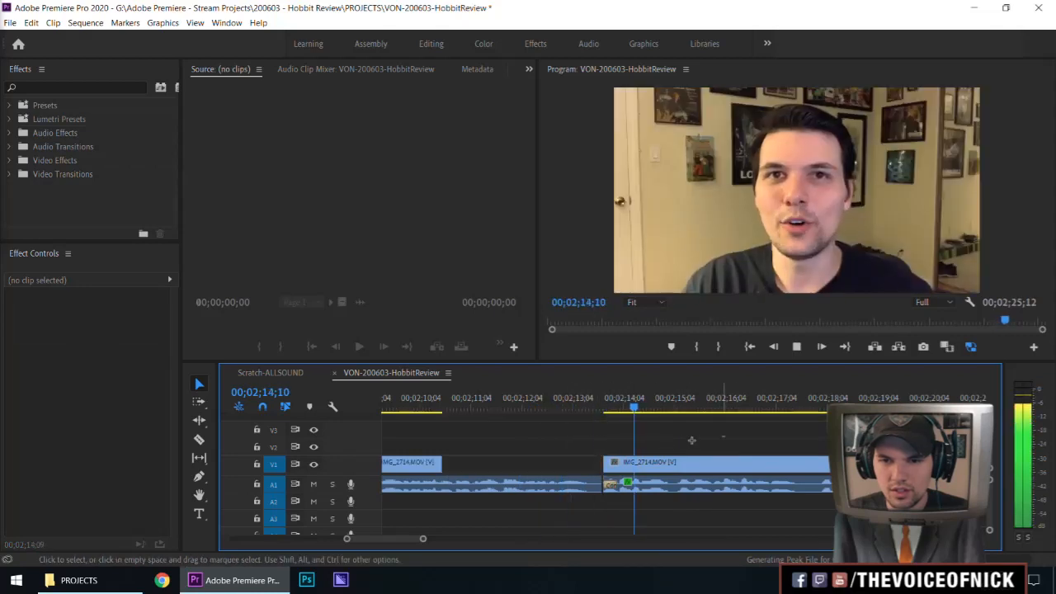
{"action": "left_click", "coordinate": [616, 487]}
{"action": "double_click", "coordinate": [612, 486]}
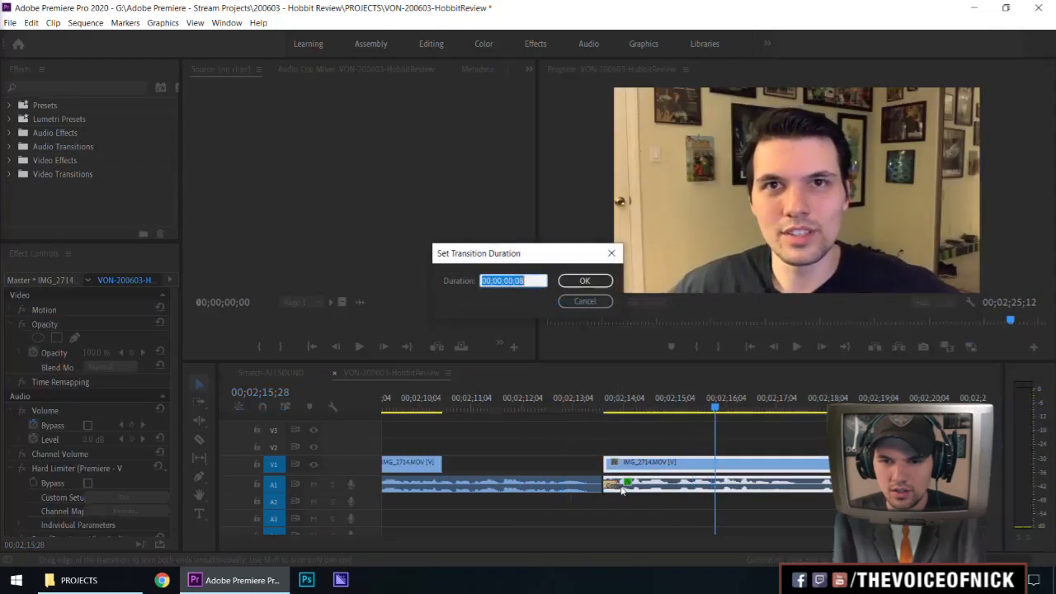
{"action": "left_click", "coordinate": [602, 305]}
- Replay from about 00;02;12 across the audio join to judge the fade-in
{"action": "left_click", "coordinate": [514, 401]}
{"action": "left_click", "coordinate": [644, 433]}
{"action": "key", "text": "space"}
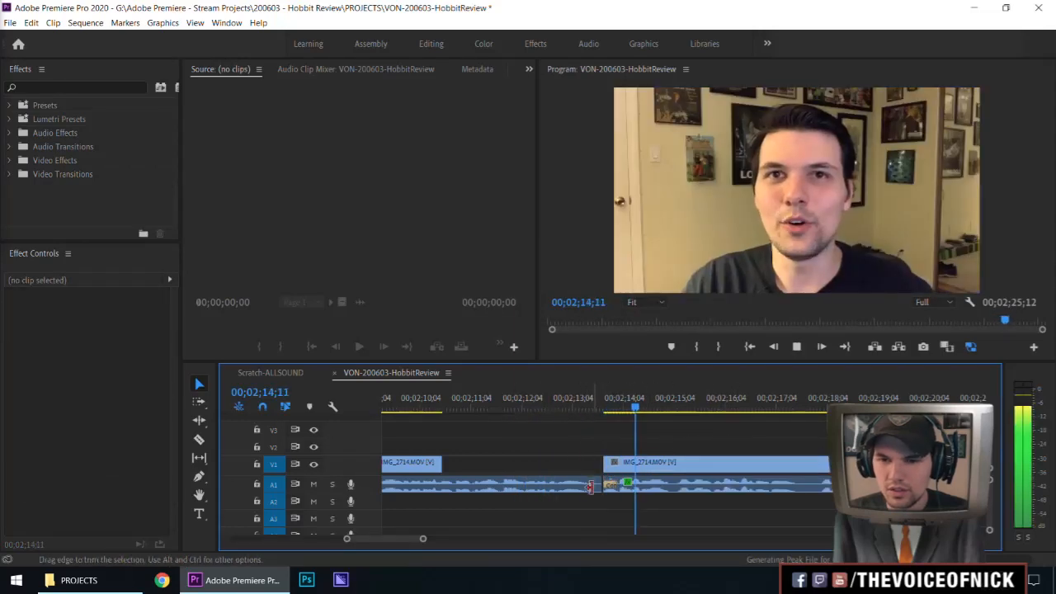
{"action": "key", "text": "space"}
- Add a Constant Power fade at the end of the preceding clip's audio and play across the join
{"action": "right_click", "coordinate": [594, 488]}
{"action": "left_click", "coordinate": [643, 469]}
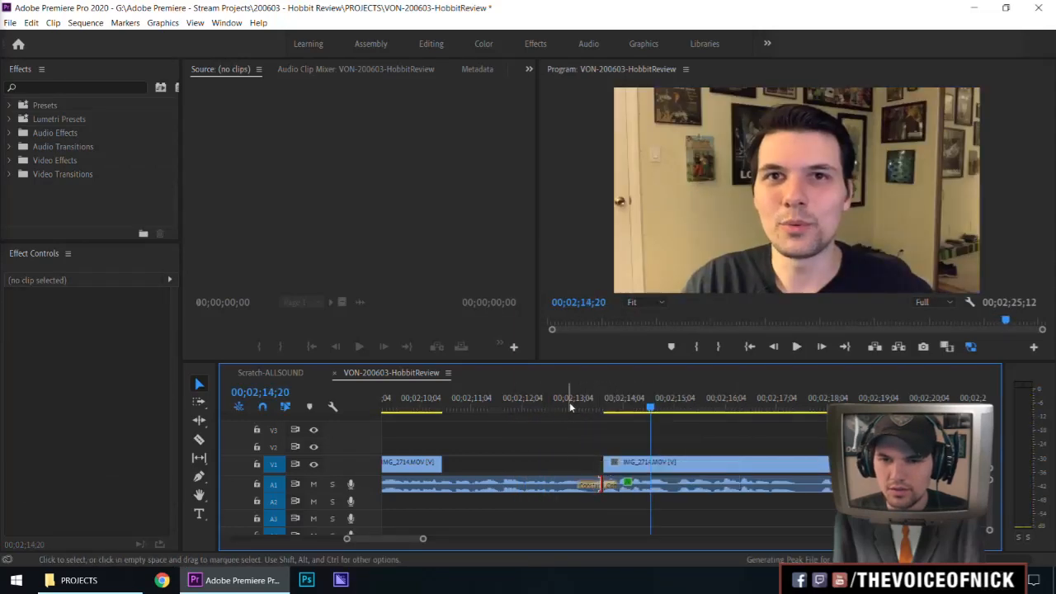
{"action": "left_click", "coordinate": [554, 402]}
{"action": "key", "text": "space"}
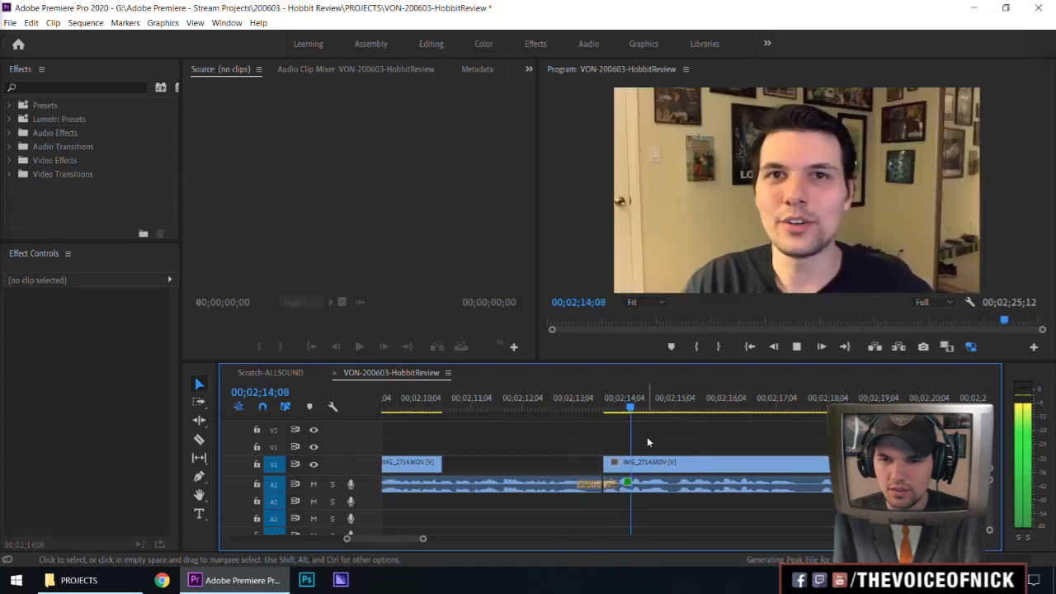
- Set the duration of the fade at the start of the last clip's audio to 10 frames
{"action": "key", "text": "space"}
{"action": "left_click_drag", "start_coordinate": [634, 437], "coordinate": [623, 471]}
{"action": "double_click", "coordinate": [611, 486]}
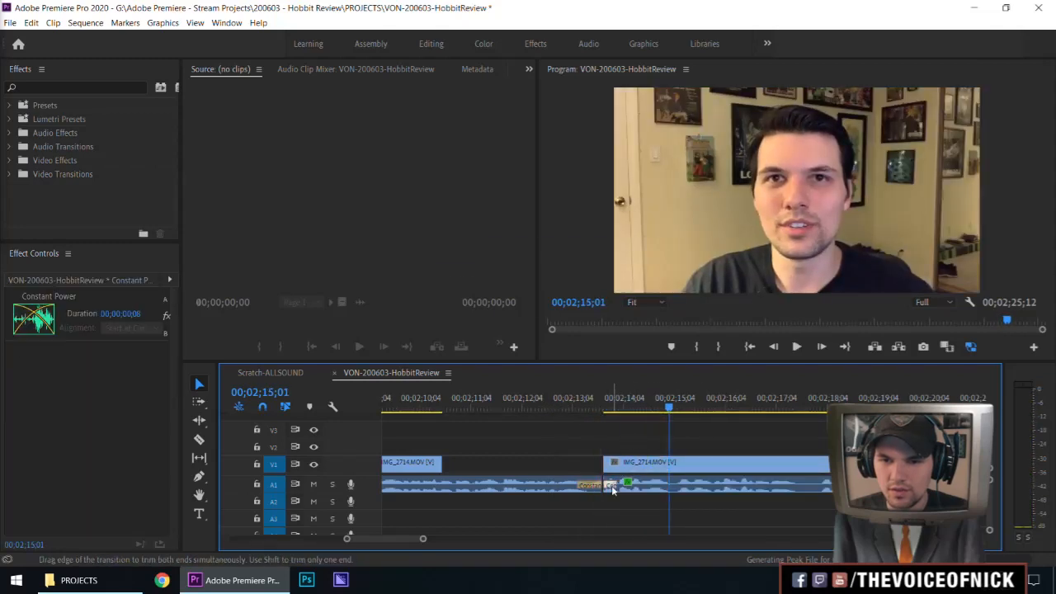
{"action": "type", "text": "10"}
{"action": "key", "text": "Return"}
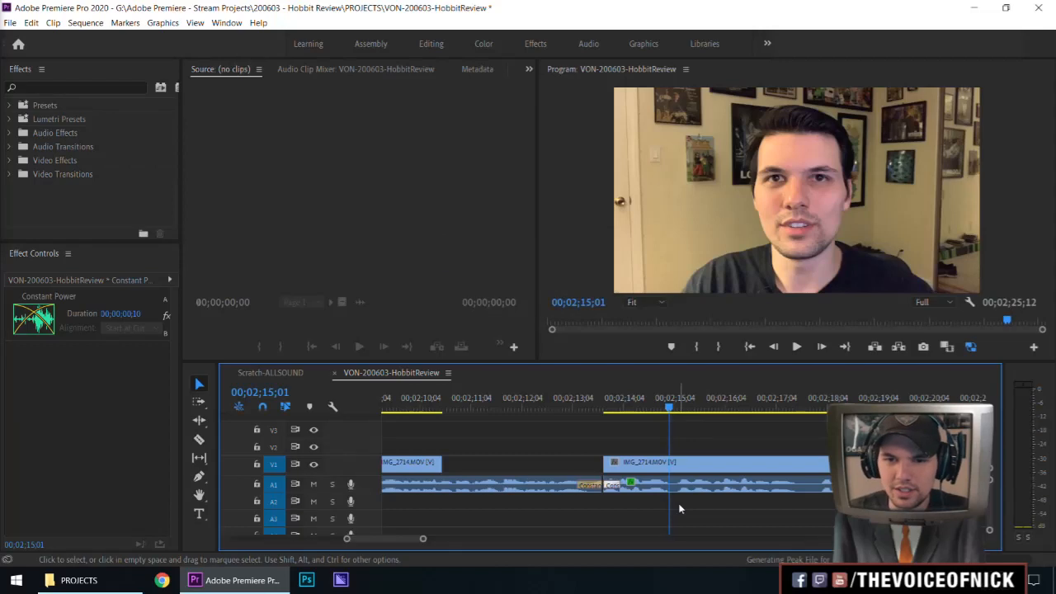
- Replay the faded audio join, restarting from 00;02;13;02, and continue to 00;02;19;03 to find the next pause
{"action": "left_click", "coordinate": [544, 404]}
{"action": "left_click_drag", "start_coordinate": [686, 437], "coordinate": [637, 438]}
{"action": "key", "text": "space"}
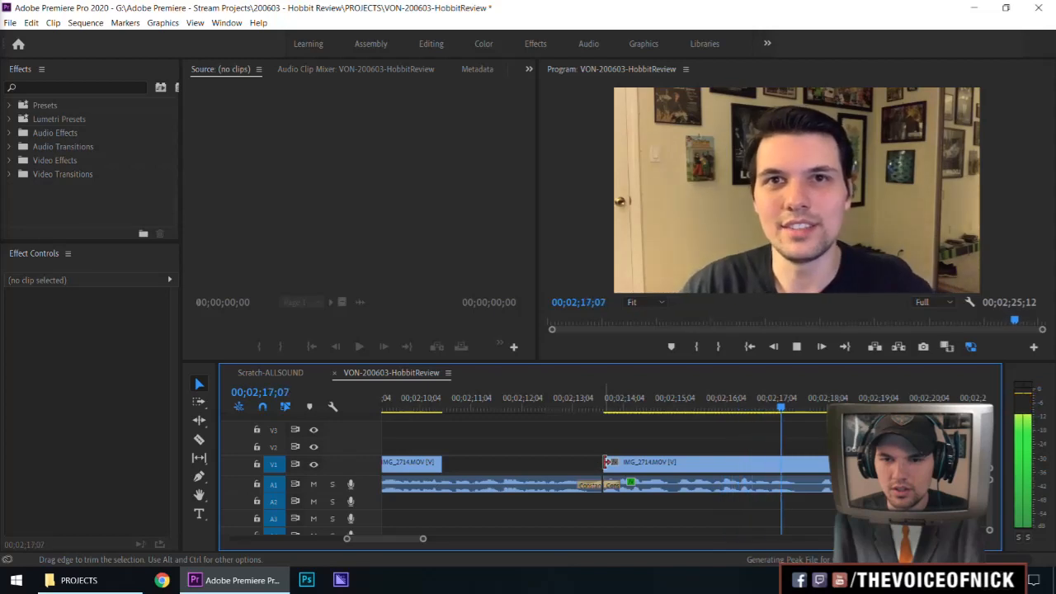
{"action": "left_click_drag", "start_coordinate": [617, 435], "coordinate": [566, 438]}
{"action": "key", "text": "space"}
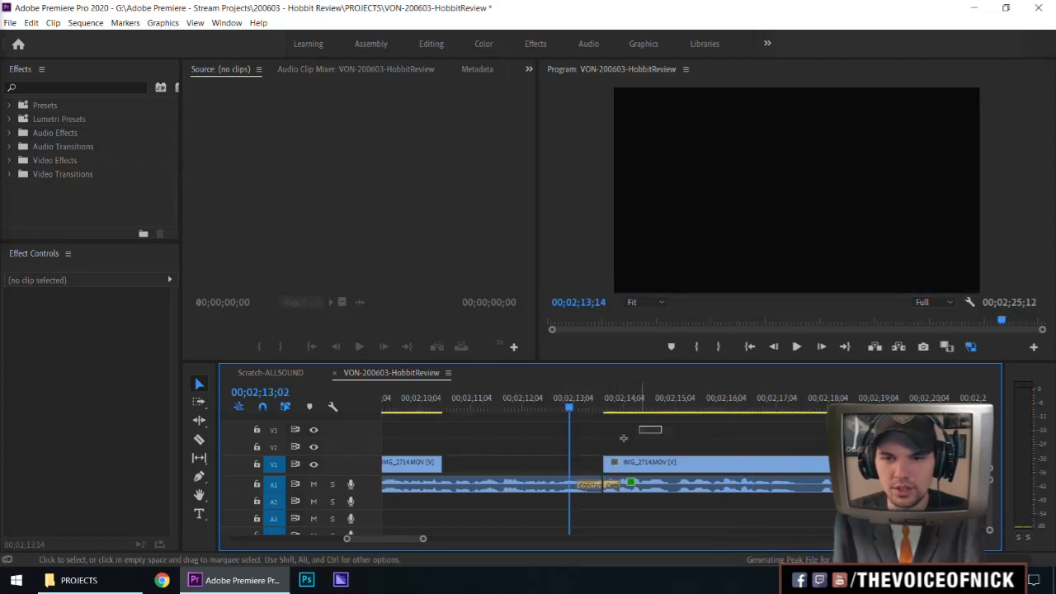
{"action": "key", "text": "space"}
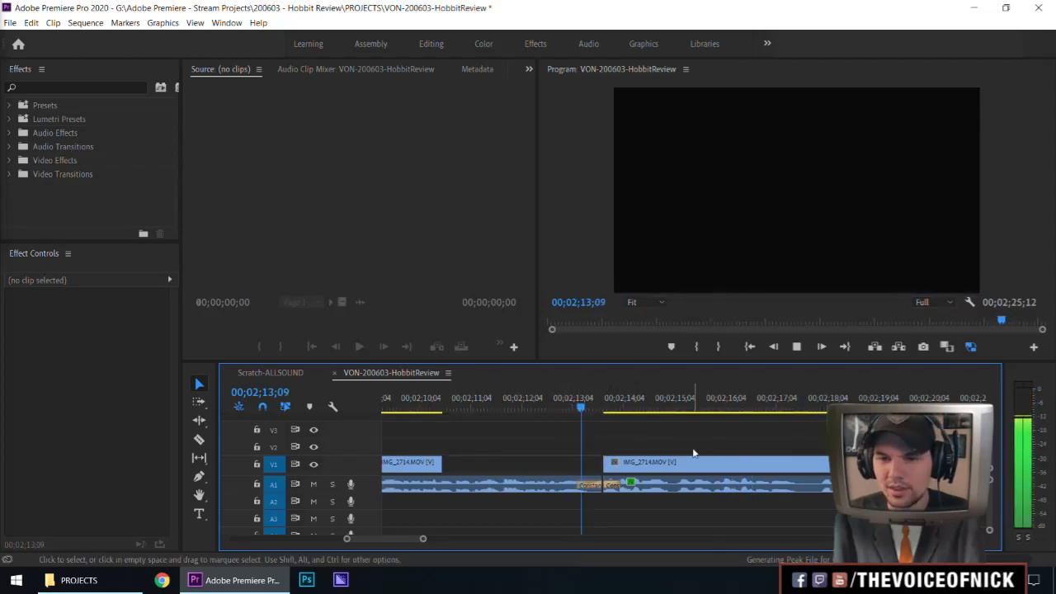
{"action": "left_click_drag", "start_coordinate": [721, 438], "coordinate": [746, 430]}
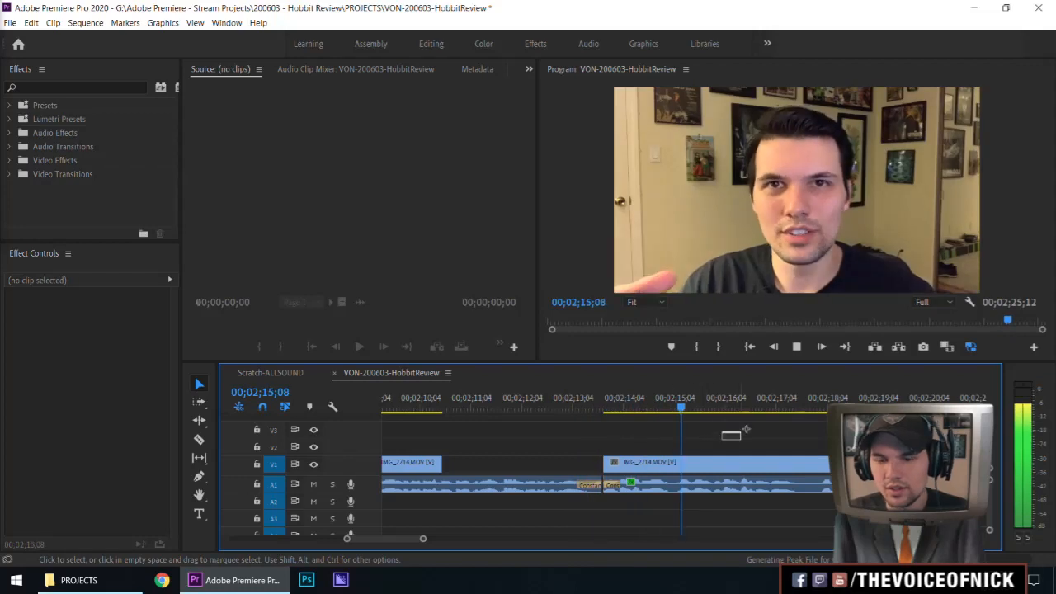
{"action": "key", "text": "minus"}
{"action": "key", "text": "equal"}
{"action": "key", "text": "minus"}
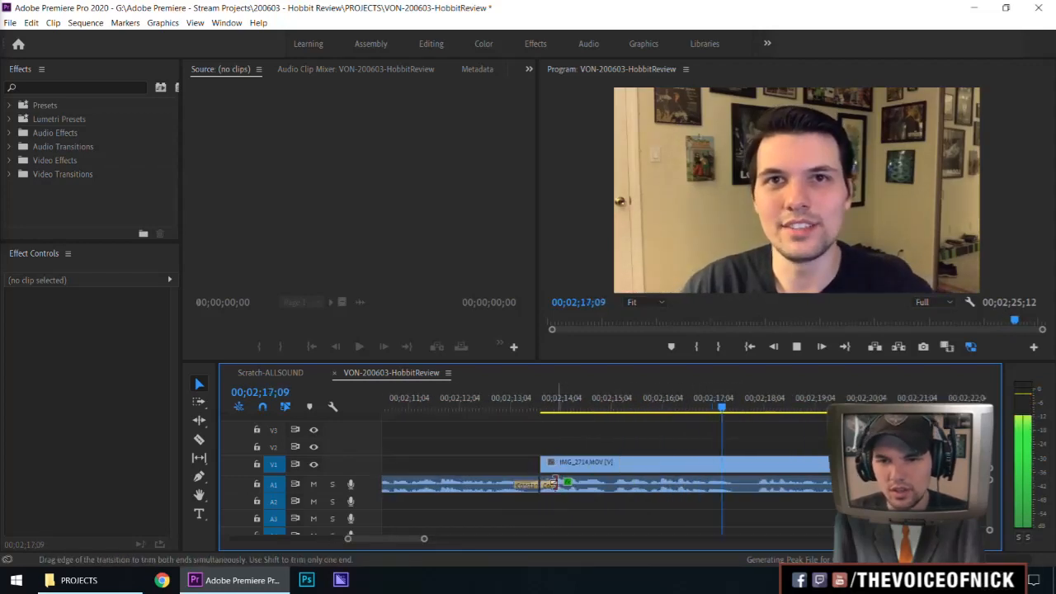
{"action": "key", "text": "minus"}
{"action": "key", "text": "equal"}
{"action": "key", "text": "equal"}
{"action": "key", "text": "space"}
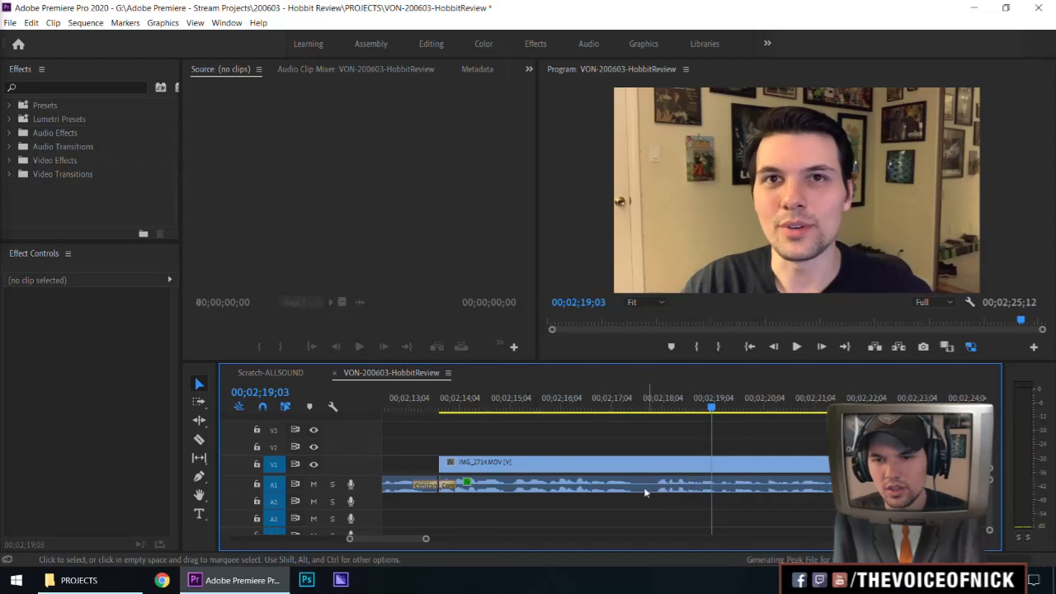
- Cut out the last clip's audio between about 00;02;17;18 and 00;02;17;28, leaving a gap
{"action": "key", "text": "c"}
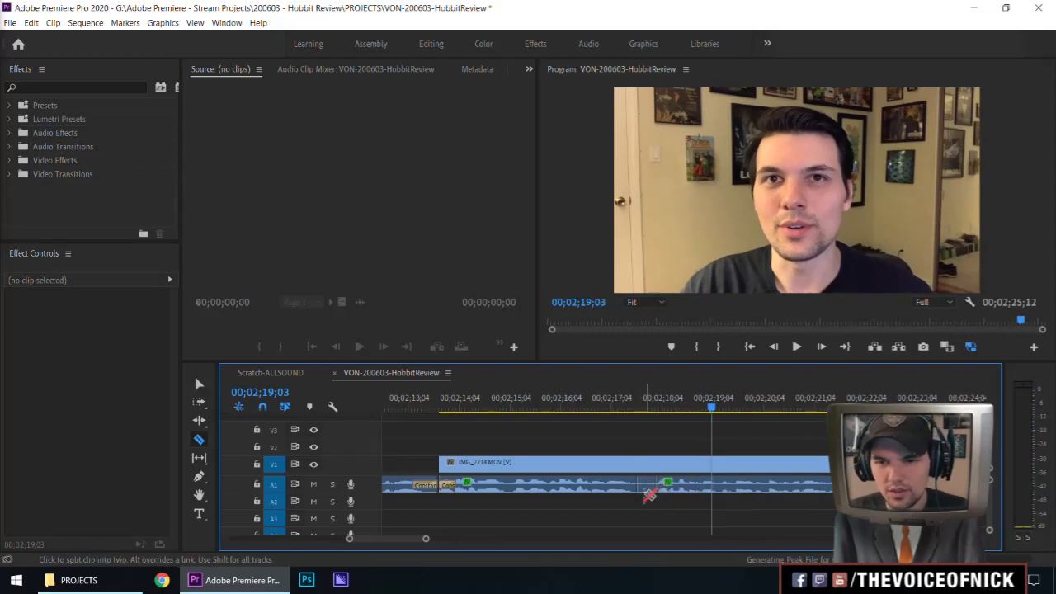
{"action": "key", "text": "v"}
{"action": "key", "text": "ctrl+z"}
{"action": "key", "text": "c"}
{"action": "key", "text": "v"}
{"action": "left_click", "coordinate": [641, 487]}
{"action": "key", "text": "Delete"}
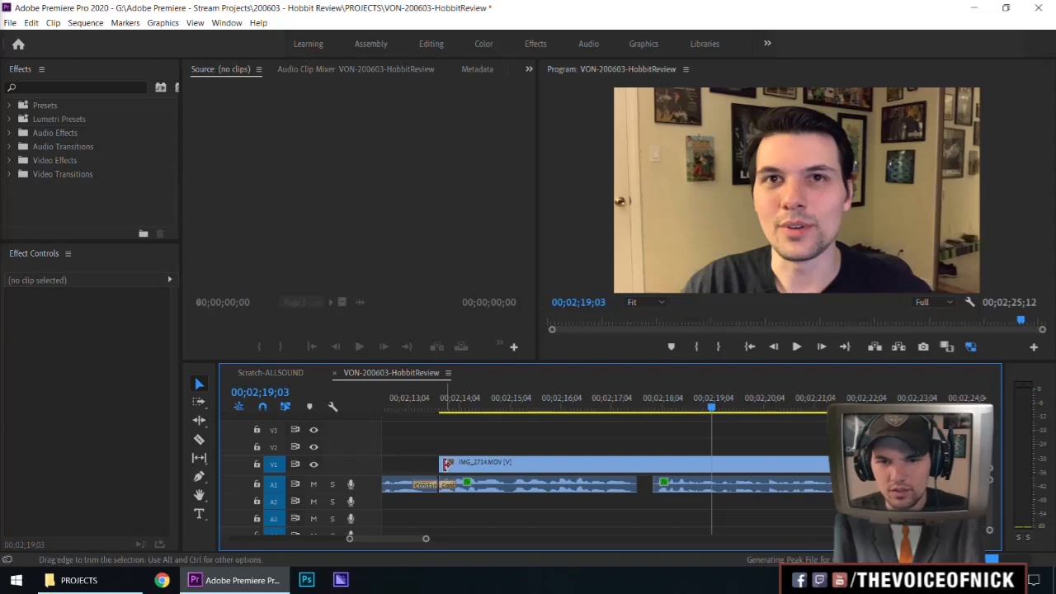
- Split the last clip's video at both edges of the audio gap and delete the short piece between them
{"action": "key", "text": "c"}
{"action": "left_click", "coordinate": [654, 464]}
{"action": "key", "text": "v"}
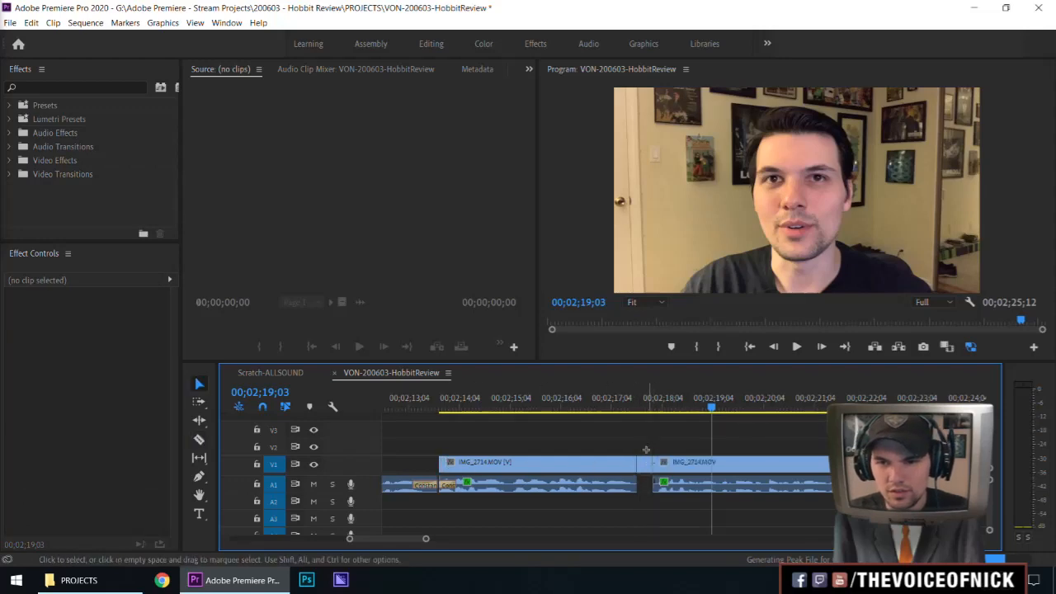
{"action": "left_click", "coordinate": [644, 464]}
{"action": "key", "text": "Delete"}
- Delete the video segment before the gap, keeping its audio, and close the short gap on both tracks
{"action": "left_click", "coordinate": [612, 467]}
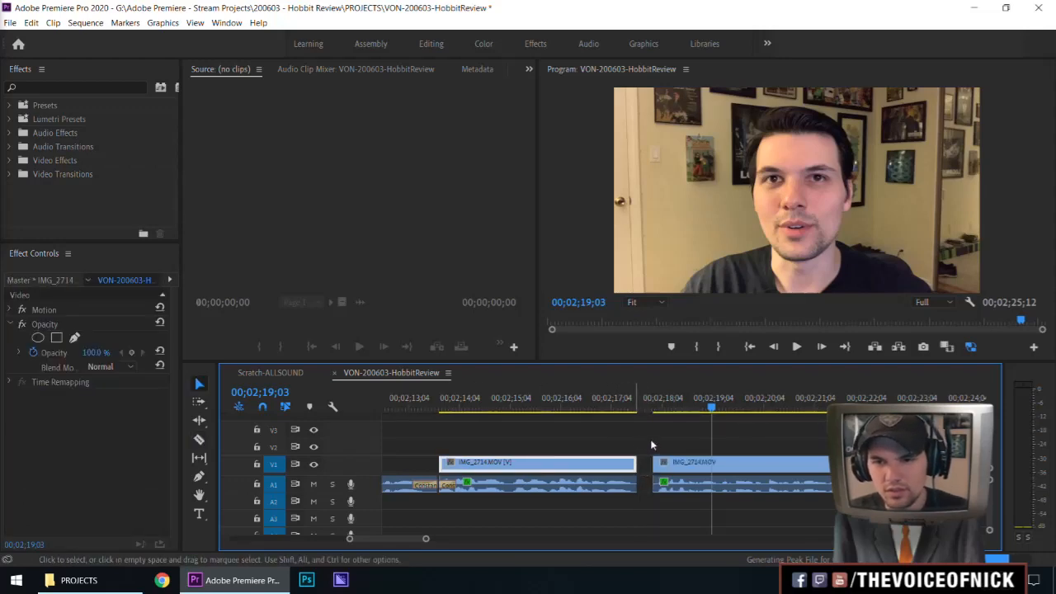
{"action": "key", "text": "Delete"}
{"action": "left_click", "coordinate": [645, 487]}
{"action": "key", "text": "Delete"}
- Play from 00;02;16;23 across the tightened join to check the timing
{"action": "left_click_drag", "start_coordinate": [634, 407], "coordinate": [592, 407]}
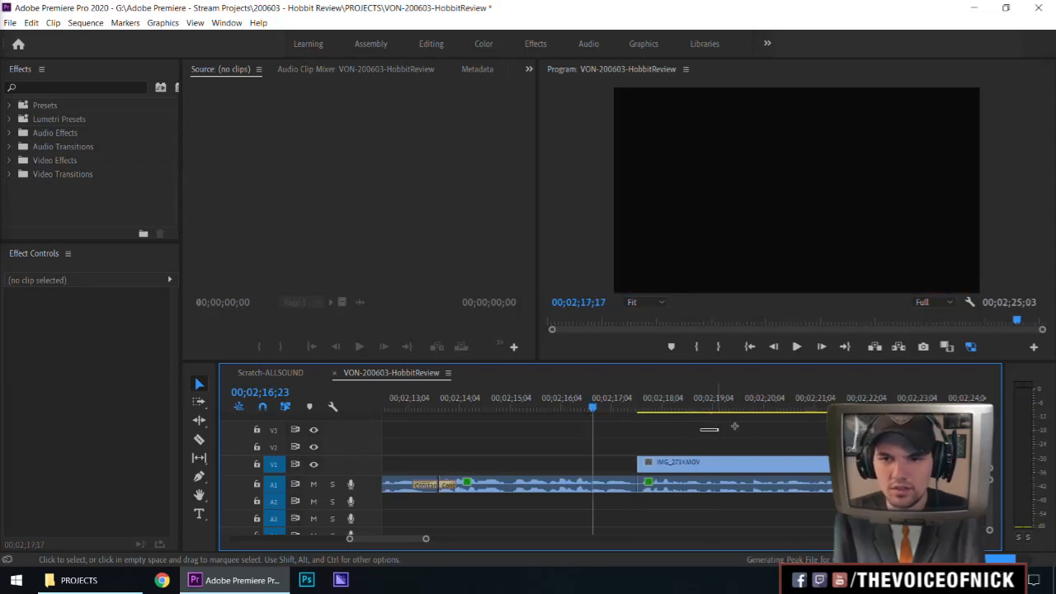
{"action": "left_click_drag", "start_coordinate": [700, 430], "coordinate": [670, 440]}
{"action": "key", "text": "space"}
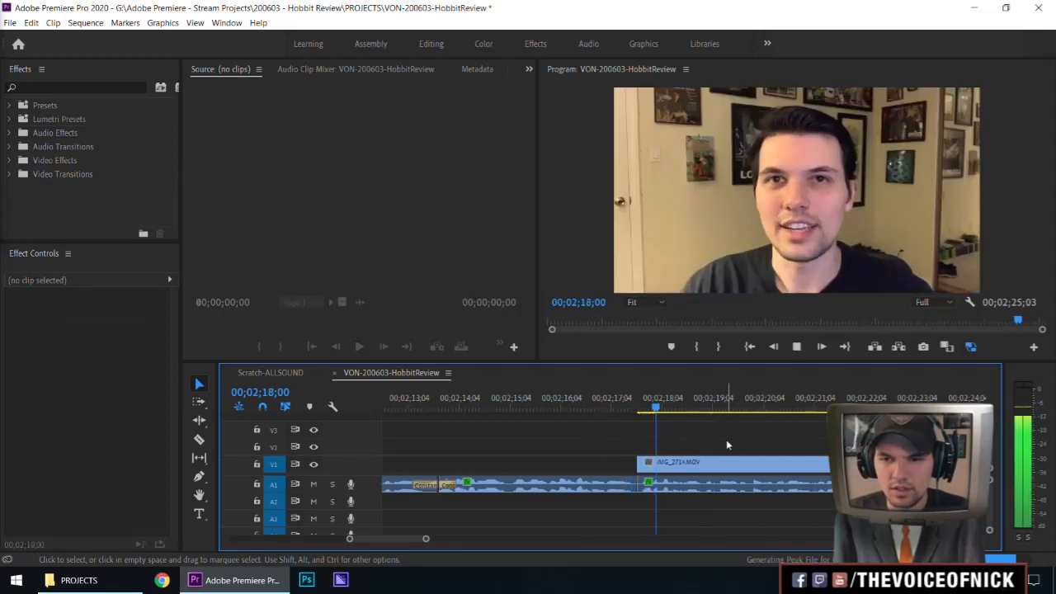
{"action": "key", "text": "space"}
- Cut the short piece up to about 00;02;17;28 off the last clip's start and close the gap
{"action": "left_click_drag", "start_coordinate": [644, 406], "coordinate": [654, 406]}
{"action": "key", "text": "c"}
{"action": "left_click", "coordinate": [654, 458]}
{"action": "key", "text": "v"}
{"action": "left_click", "coordinate": [639, 407]}
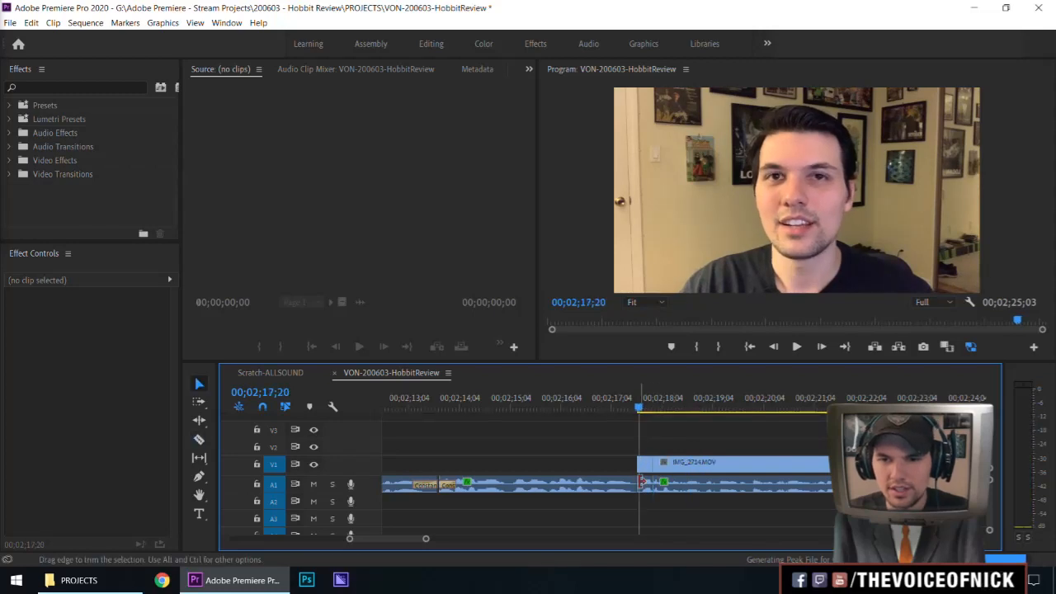
{"action": "left_click_drag", "start_coordinate": [648, 443], "coordinate": [643, 484]}
{"action": "key", "text": "Delete"}
{"action": "left_click", "coordinate": [643, 486]}
{"action": "key", "text": "Delete"}
- Play from 00;02;16;14 across the latest join to the end of the sequence to check the timing
{"action": "left_click_drag", "start_coordinate": [629, 408], "coordinate": [537, 426]}
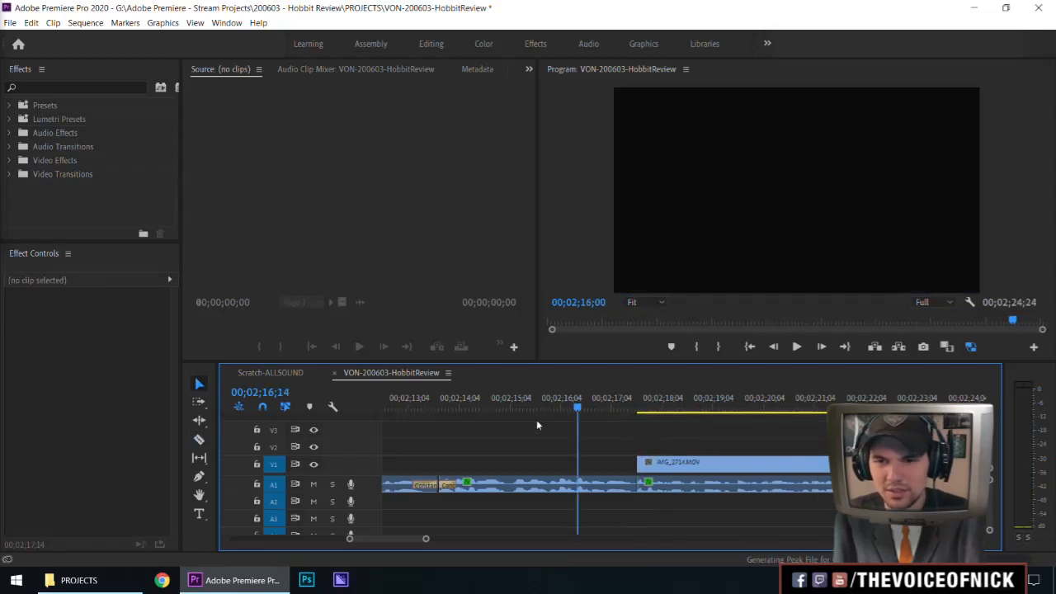
{"action": "key", "text": "space"}
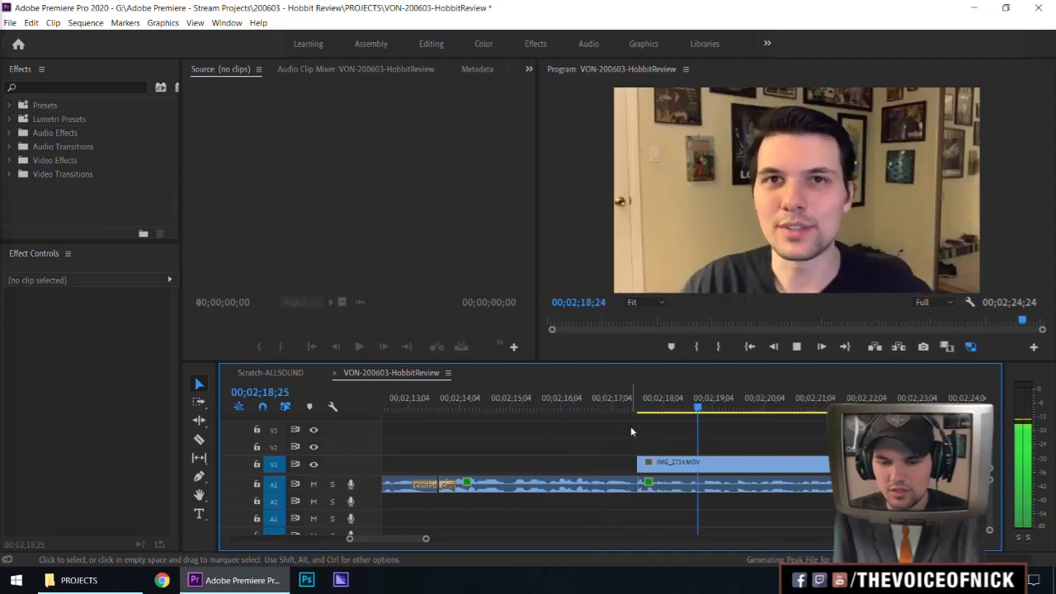
{"action": "key", "text": "minus"}
{"action": "key", "text": "minus"}
{"action": "key", "text": "equal"}
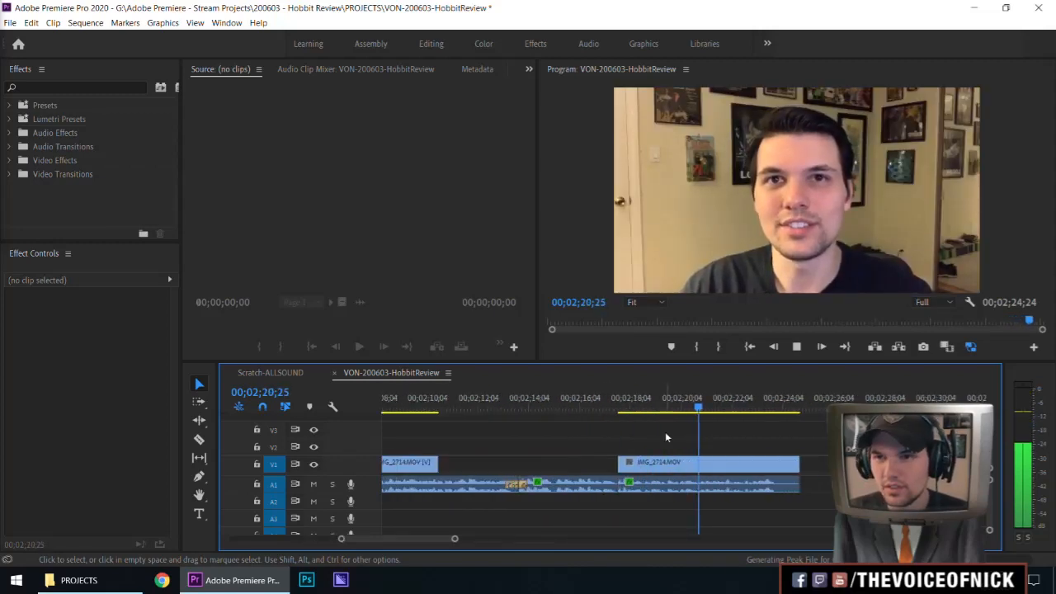
{"action": "key", "text": "minus"}
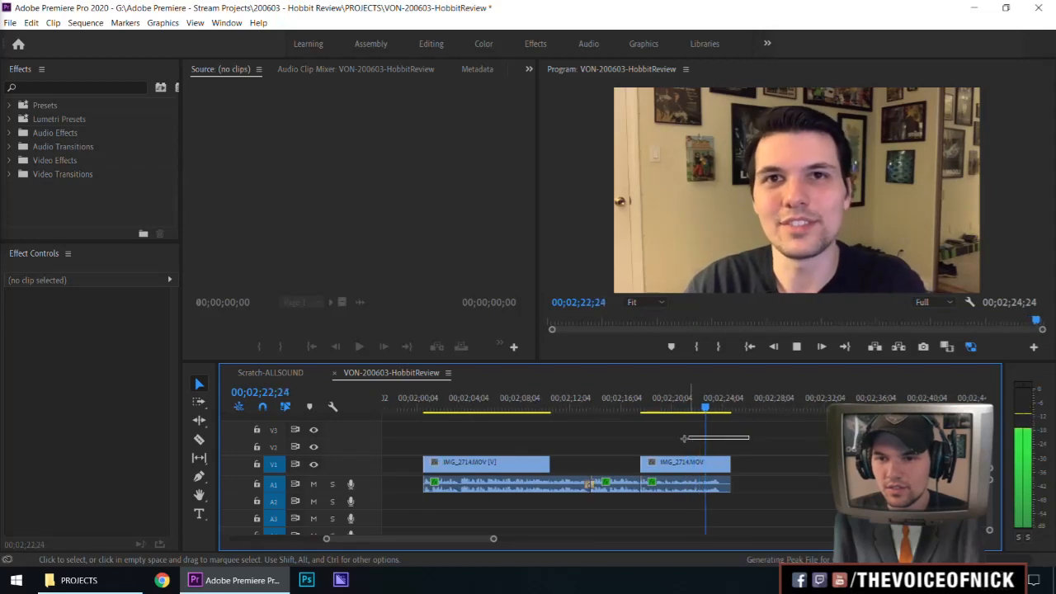
{"action": "left_click_drag", "start_coordinate": [681, 441], "coordinate": [767, 429]}
{"action": "key", "text": "minus"}
{"action": "key", "text": "equal"}
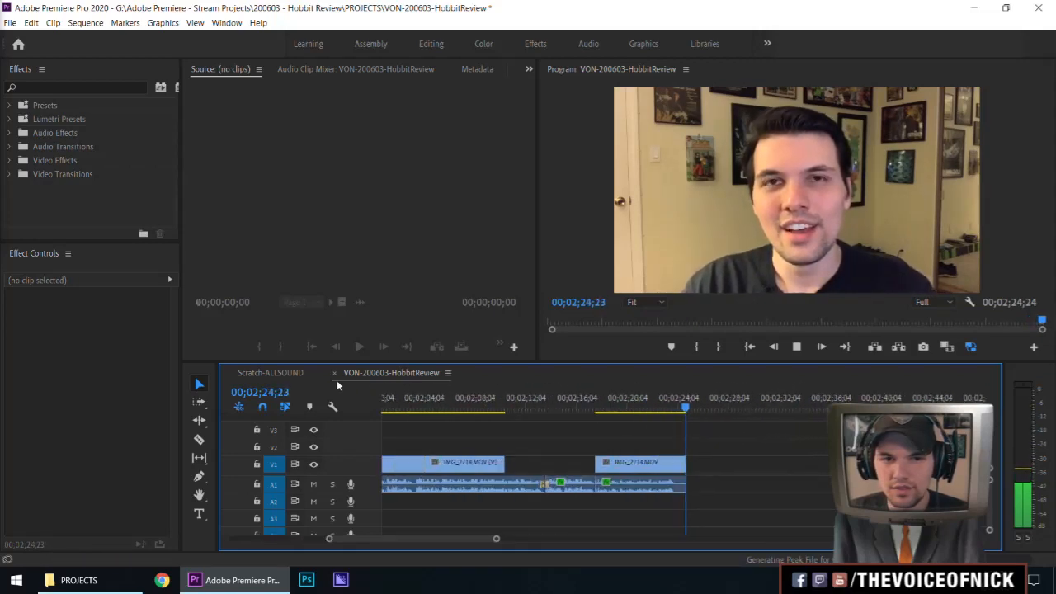
- Copy the next talking clip from the Scratch-ALLSOUND sequence and paste it into the review sequence at 00;02;33;21
{"action": "left_click", "coordinate": [292, 375]}
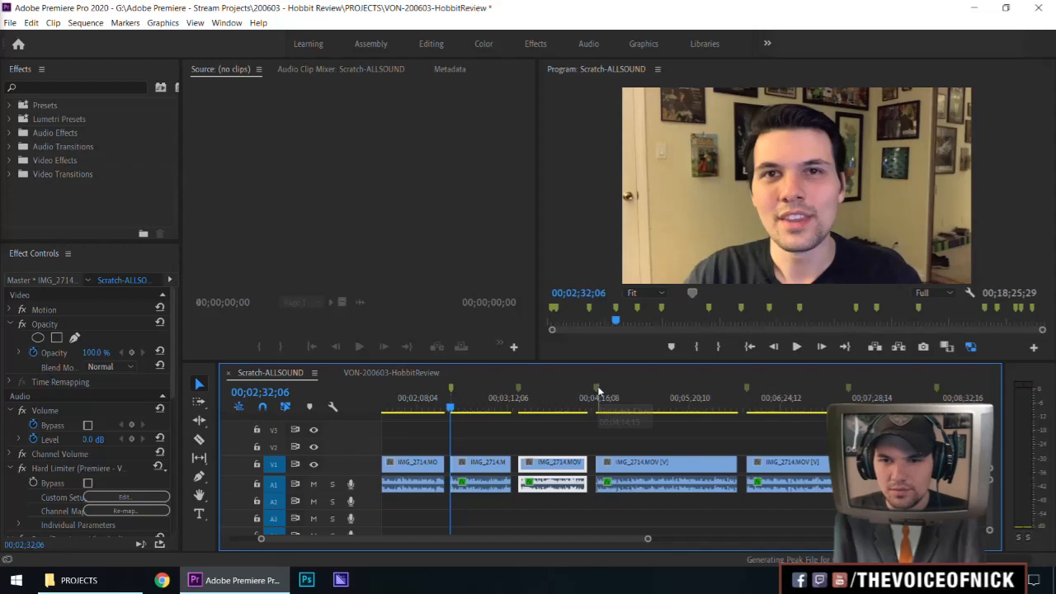
{"action": "left_click", "coordinate": [399, 374]}
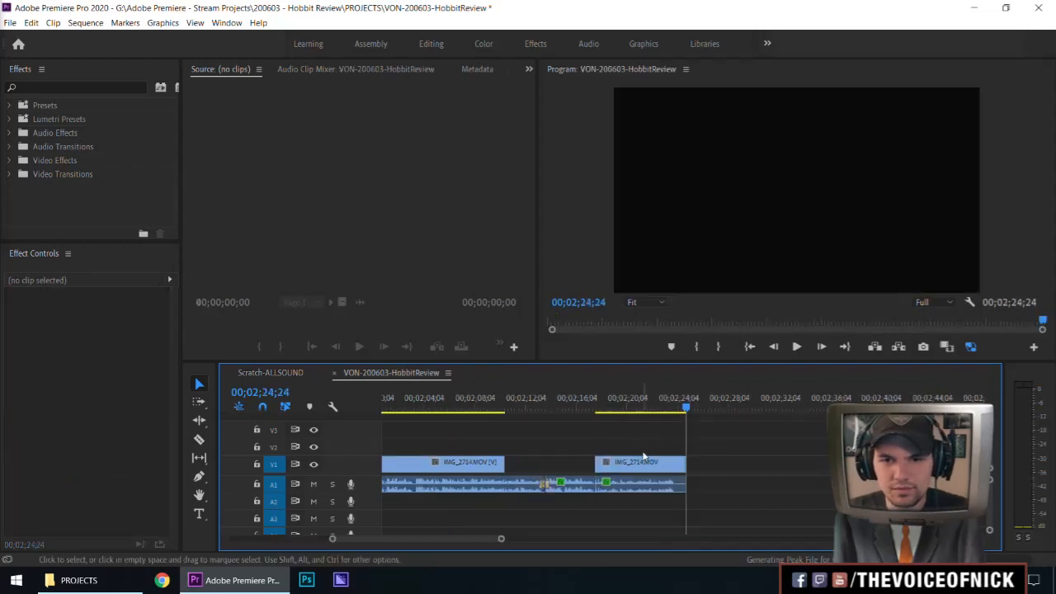
{"action": "left_click", "coordinate": [798, 402]}
{"action": "key", "text": "ctrl+v"}
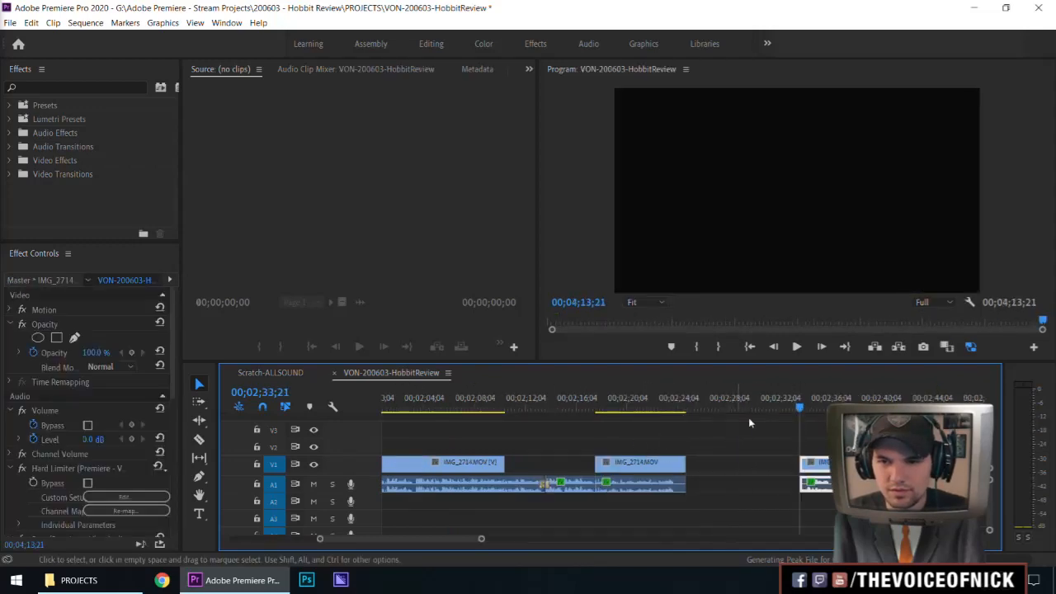
- Play the beginning of the newly pasted clip, from about 00;02;33;21 to 00;02;39
{"action": "key", "text": "space"}
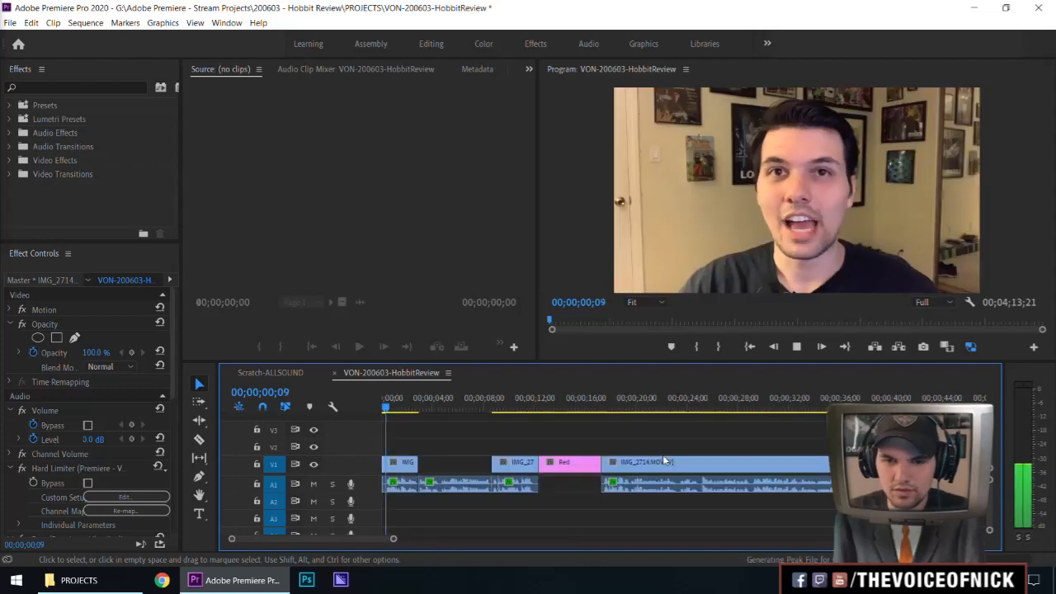
{"action": "key", "text": "space"}
{"action": "key", "text": "space"}
{"action": "key", "text": "minus"}
{"action": "key", "text": "minus"}
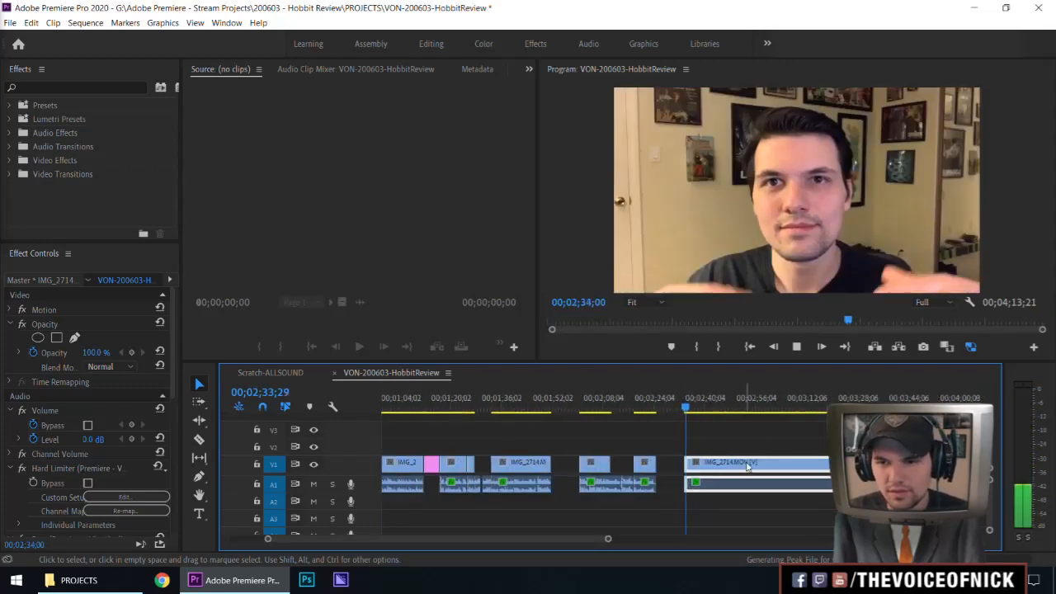
{"action": "key", "text": "equal"}
{"action": "left_click", "coordinate": [755, 444]}
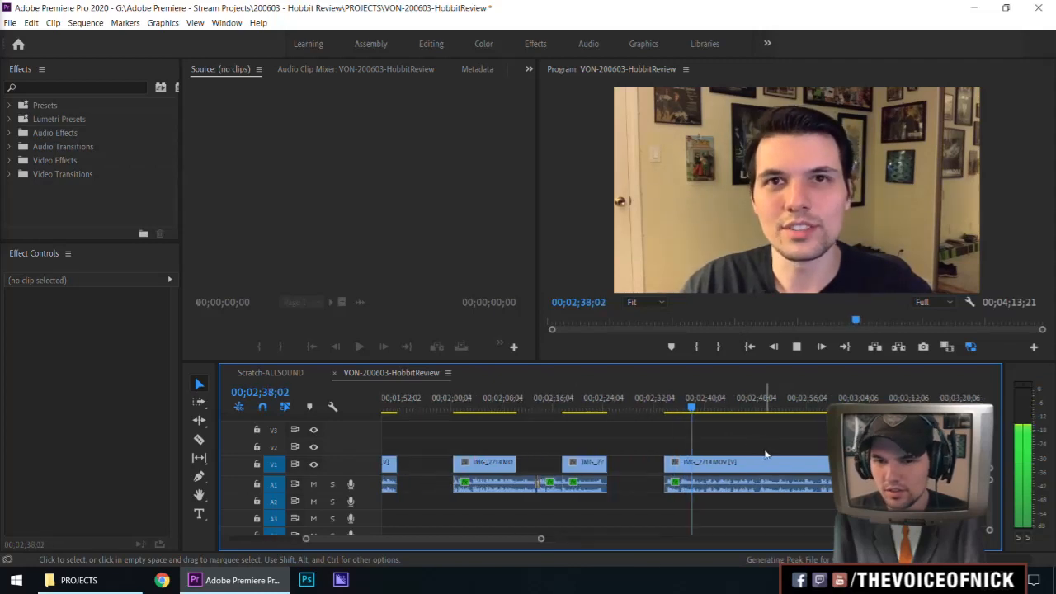
{"action": "key", "text": "equal"}
{"action": "key", "text": "minus"}
{"action": "key", "text": "minus"}
{"action": "key", "text": "space"}
- Close the empty gap at about 00;01;52 and play across the new join from 00;01;50;21
{"action": "left_click", "coordinate": [547, 486]}
{"action": "key", "text": "Delete"}
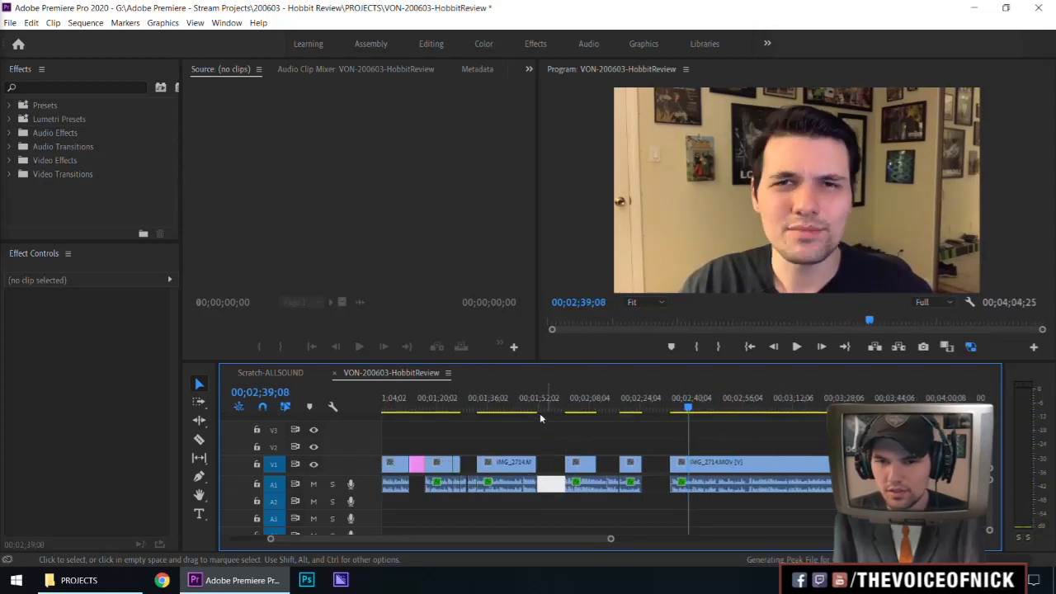
{"action": "left_click_drag", "start_coordinate": [531, 413], "coordinate": [537, 419]}
{"action": "key", "text": "equal"}
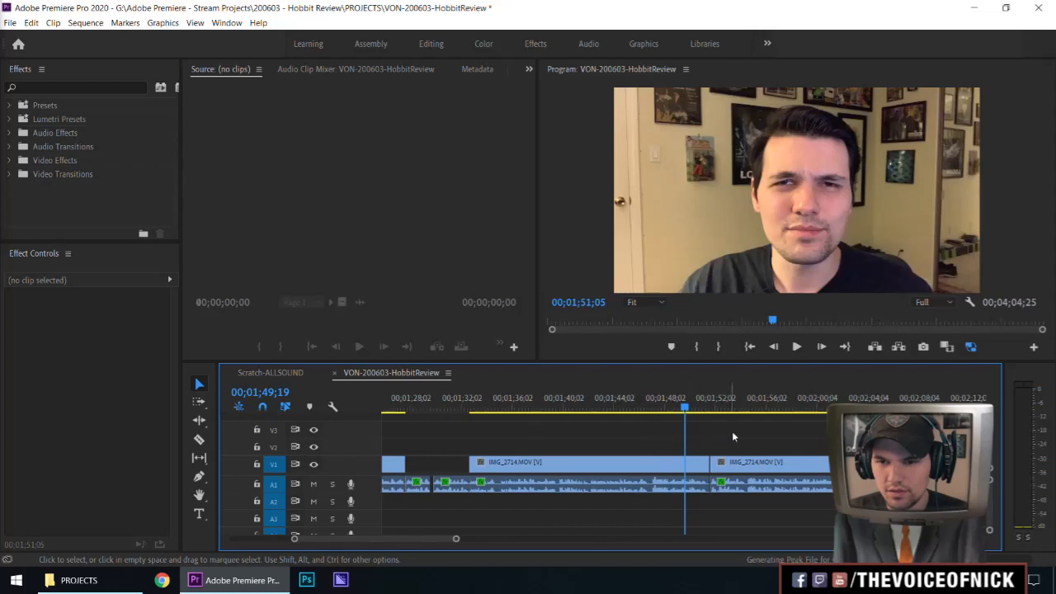
{"action": "mouse_move", "coordinate": [737, 430]}
{"action": "left_mouse_down"}
{"action": "mouse_move", "coordinate": [708, 438]}
{"action": "mouse_move", "coordinate": [748, 435]}
{"action": "left_mouse_up"}
{"action": "key", "text": "space"}
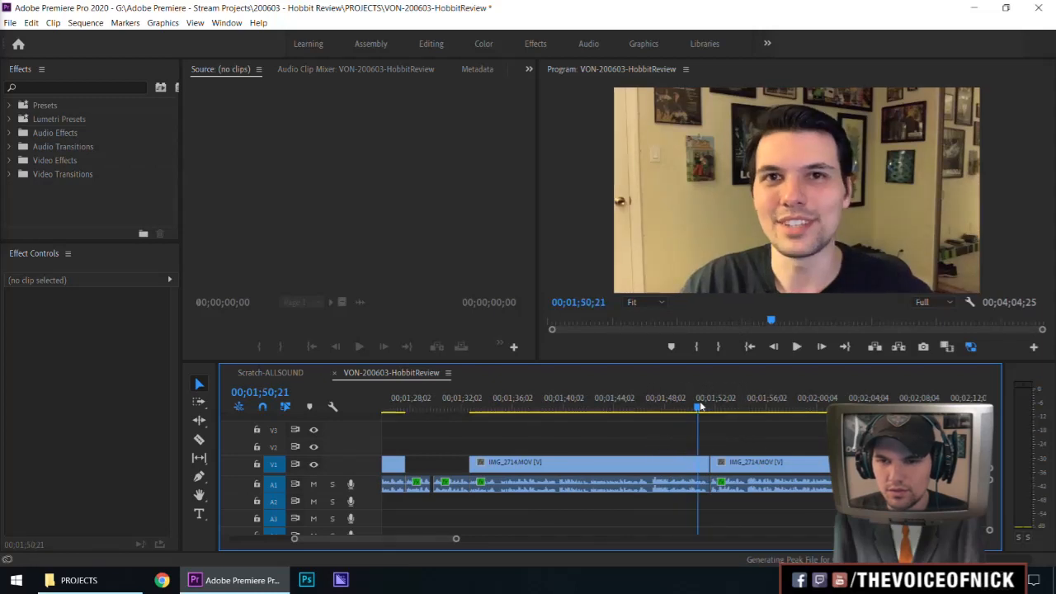
{"action": "key", "text": "minus"}
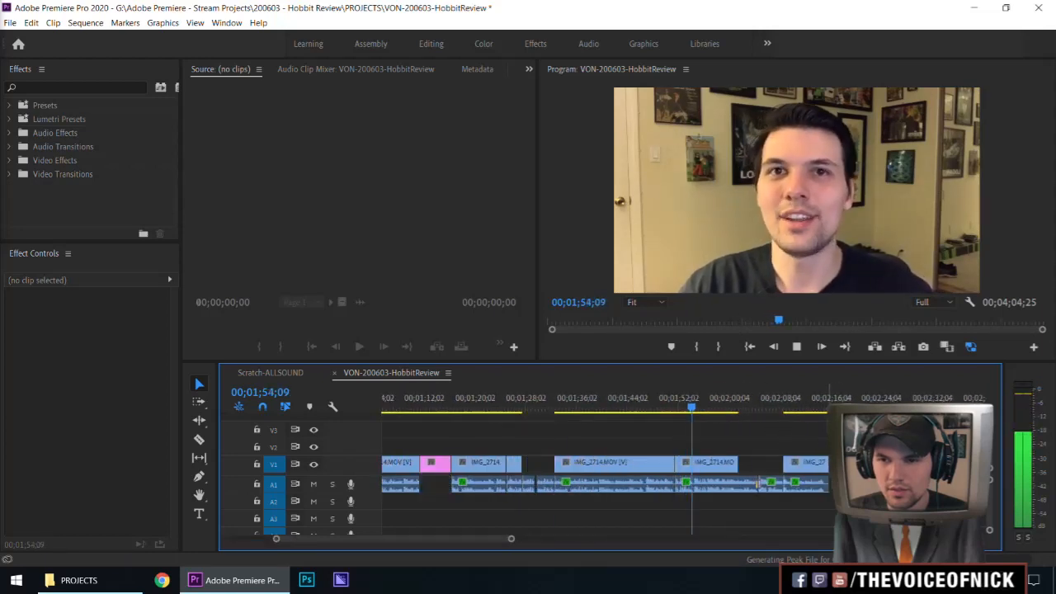
- Play the last clip from its start at about 00;02;24;25 to review the opening of the talking section
{"action": "left_click", "coordinate": [827, 406]}
{"action": "key", "text": "minus"}
{"action": "key", "text": "equal"}
{"action": "key", "text": "equal"}
{"action": "left_click", "coordinate": [804, 407]}
{"action": "key", "text": "minus"}
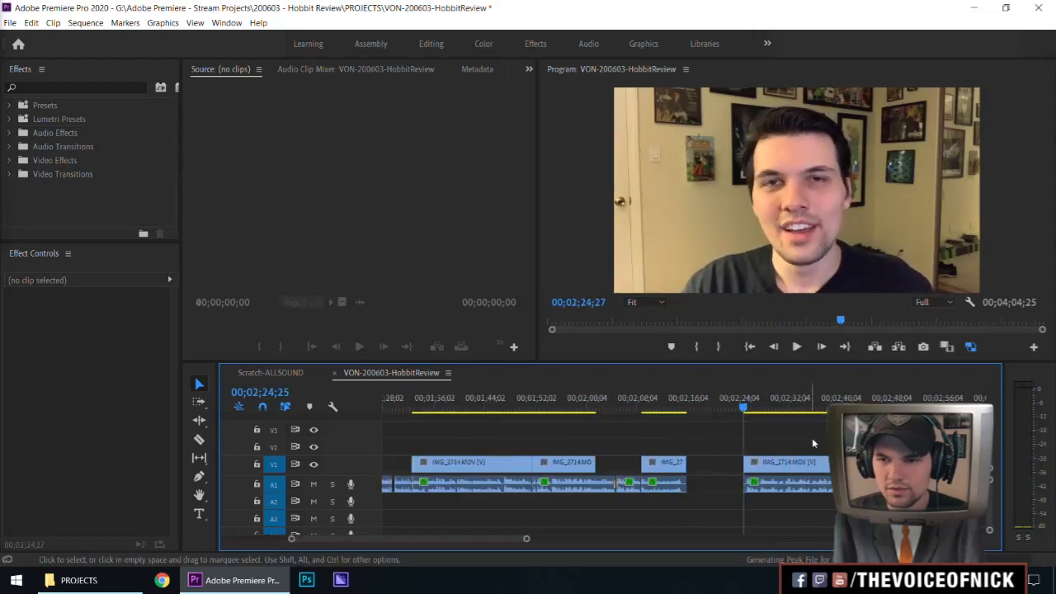
{"action": "key", "text": "equal"}
{"action": "key", "text": "equal"}
{"action": "key", "text": "space"}
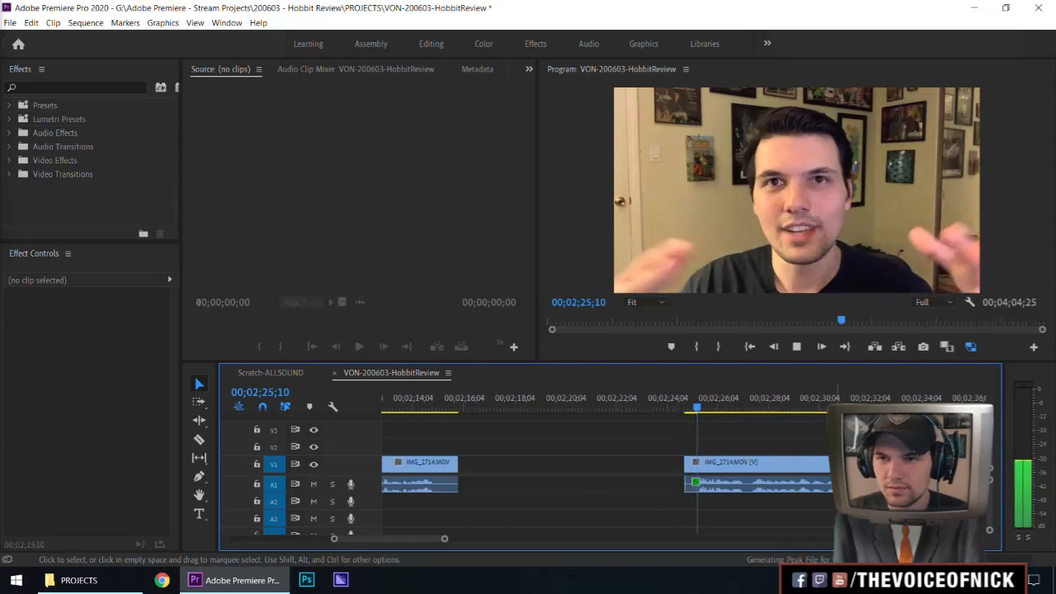
{"action": "key", "text": "minus"}
{"action": "mouse_move", "coordinate": [733, 437]}
{"action": "left_mouse_down"}
{"action": "mouse_move", "coordinate": [787, 418]}
{"action": "mouse_move", "coordinate": [796, 427]}
{"action": "mouse_move", "coordinate": [705, 432]}
{"action": "mouse_move", "coordinate": [792, 427]}
{"action": "left_mouse_up"}
{"action": "key", "text": "minus"}
{"action": "key", "text": "equal"}
{"action": "key", "text": "equal"}
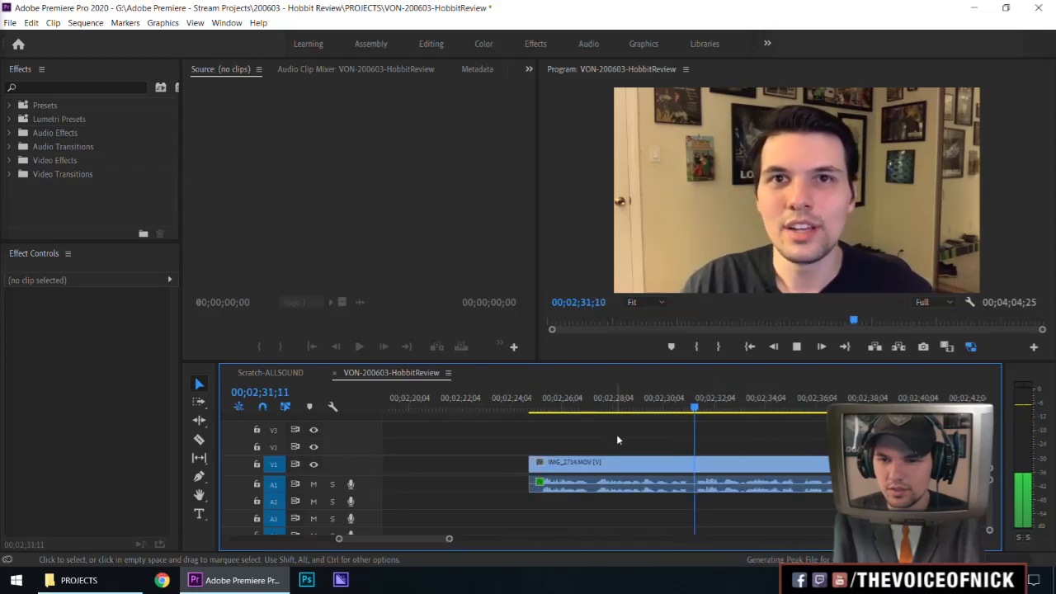
- Continue reviewing the last clip's talking section through to about 00;03;31 to find where to cut
{"action": "key", "text": "minus"}
{"action": "key", "text": "minus"}
{"action": "left_click_drag", "start_coordinate": [685, 427], "coordinate": [745, 430]}
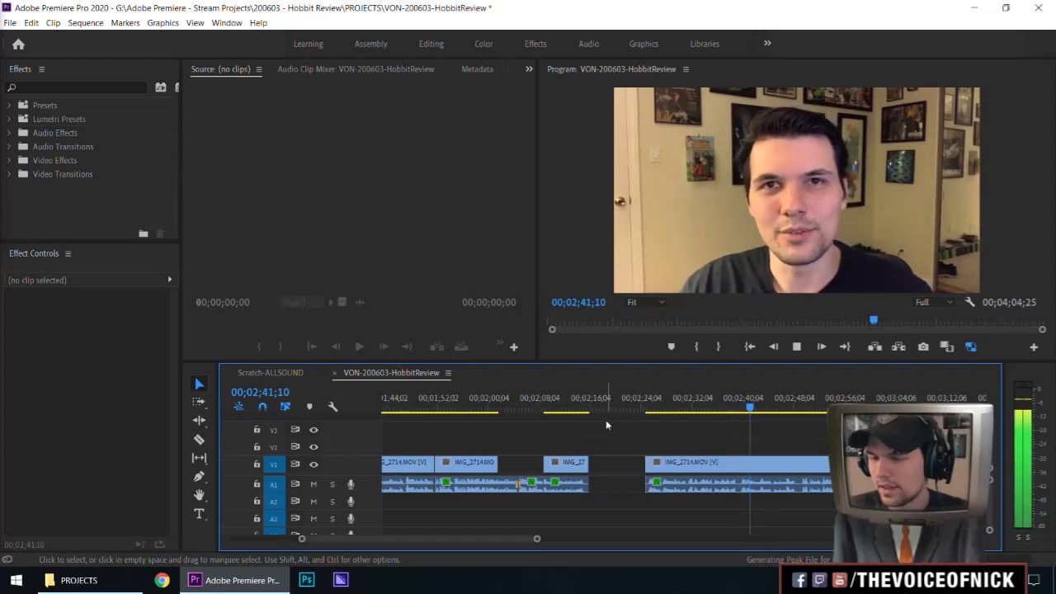
{"action": "scroll", "coordinate": [730, 432], "scroll_direction": "down", "scroll_amount": 3}
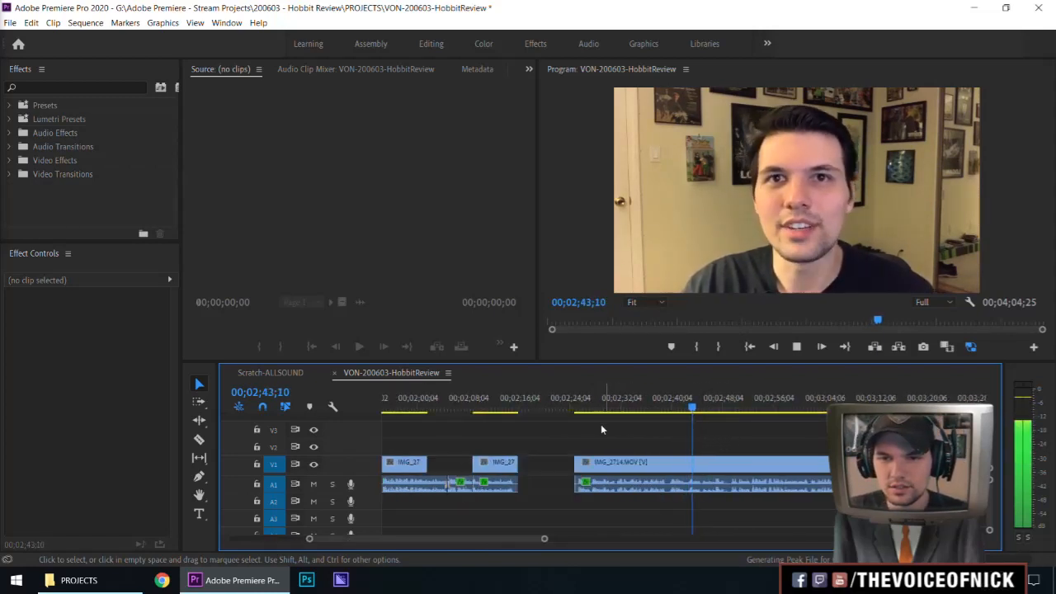
{"action": "scroll", "coordinate": [797, 438], "scroll_direction": "down", "scroll_amount": 3}
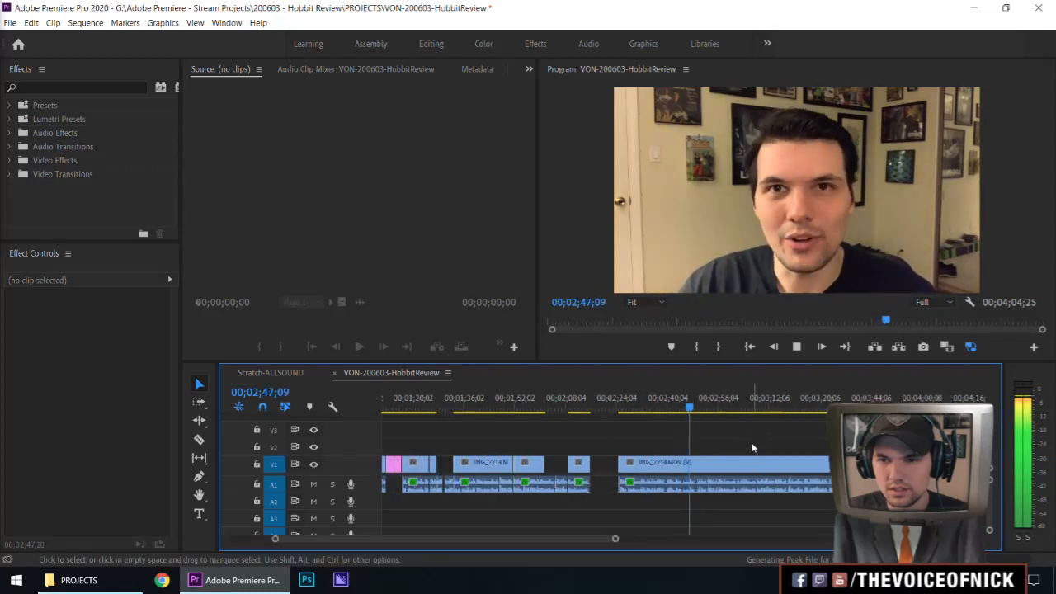
{"action": "left_click_drag", "start_coordinate": [756, 442], "coordinate": [826, 440]}
{"action": "scroll", "coordinate": [743, 440], "scroll_direction": "up", "scroll_amount": 3}
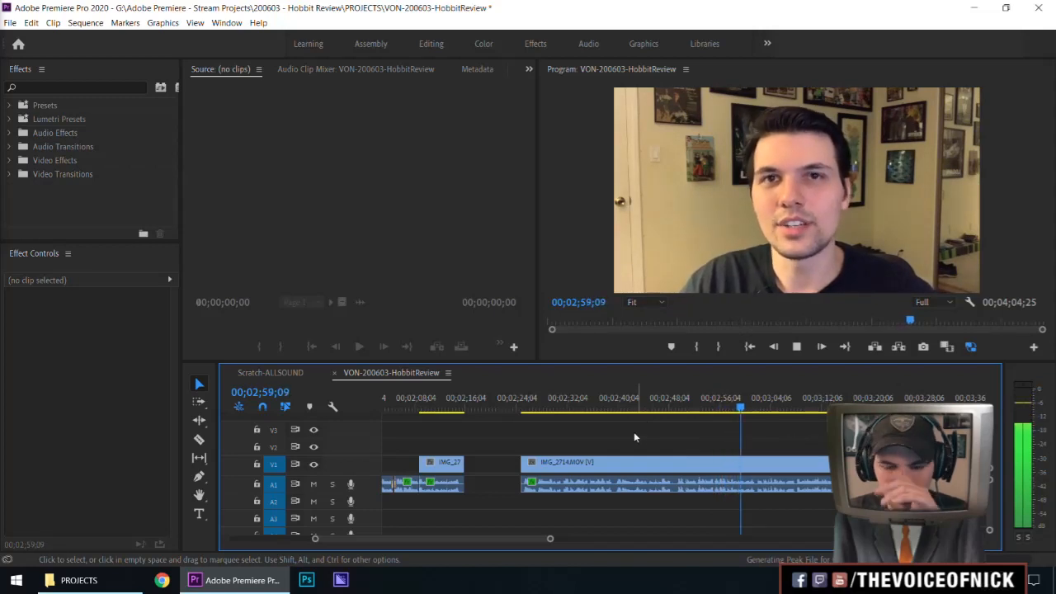
{"action": "key", "text": "equal"}
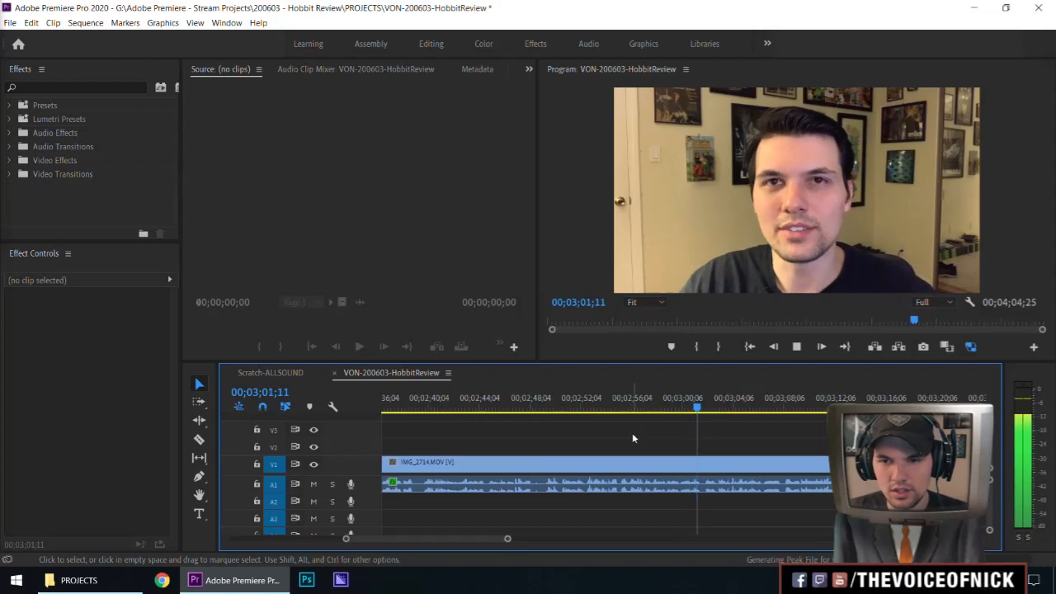
{"action": "key", "text": "minus"}
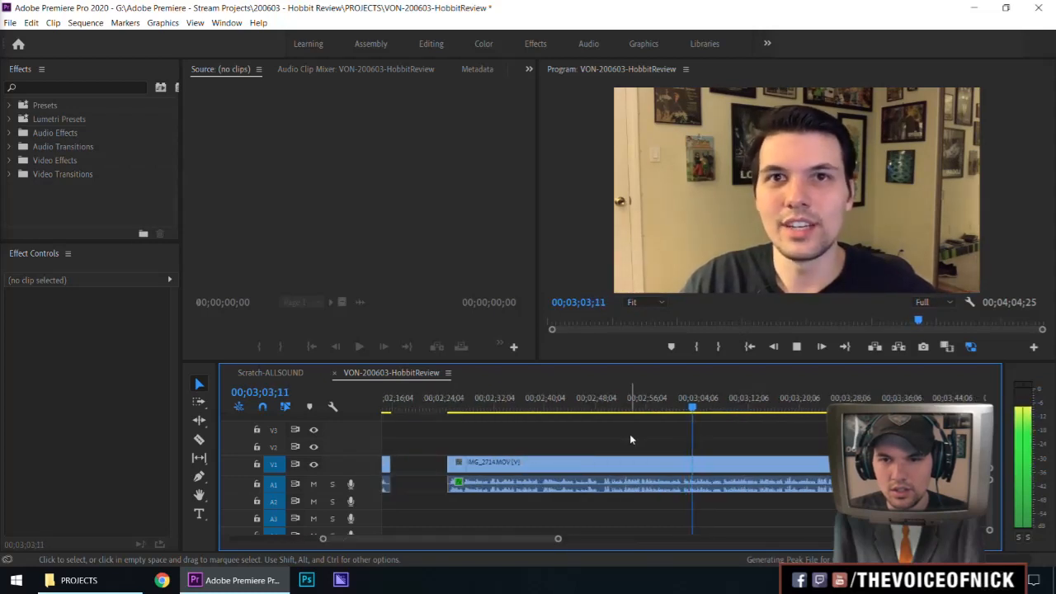
{"action": "left_click_drag", "start_coordinate": [800, 431], "coordinate": [766, 443]}
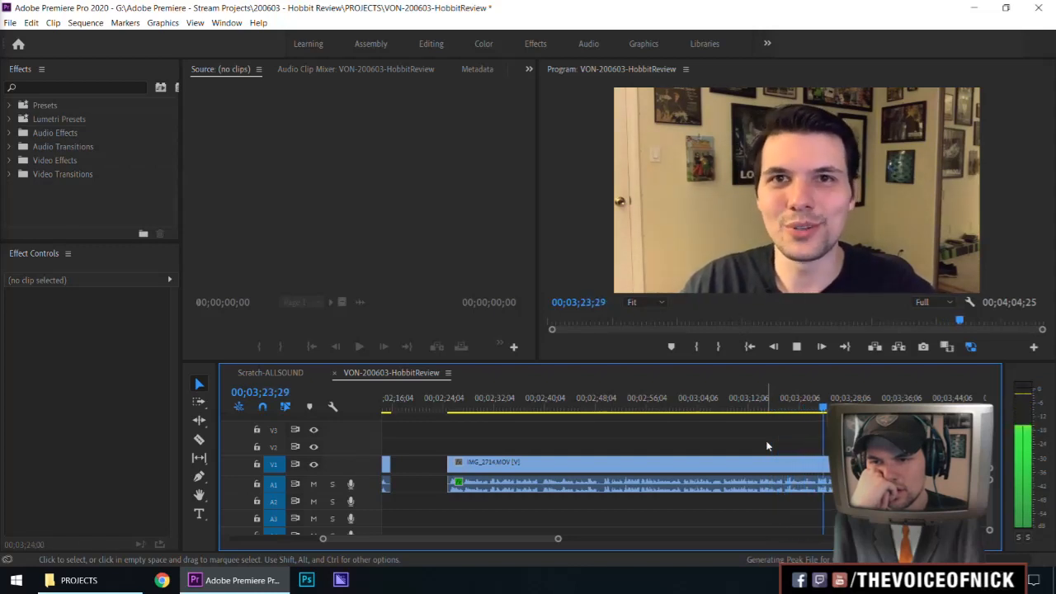
{"action": "key", "text": "space"}
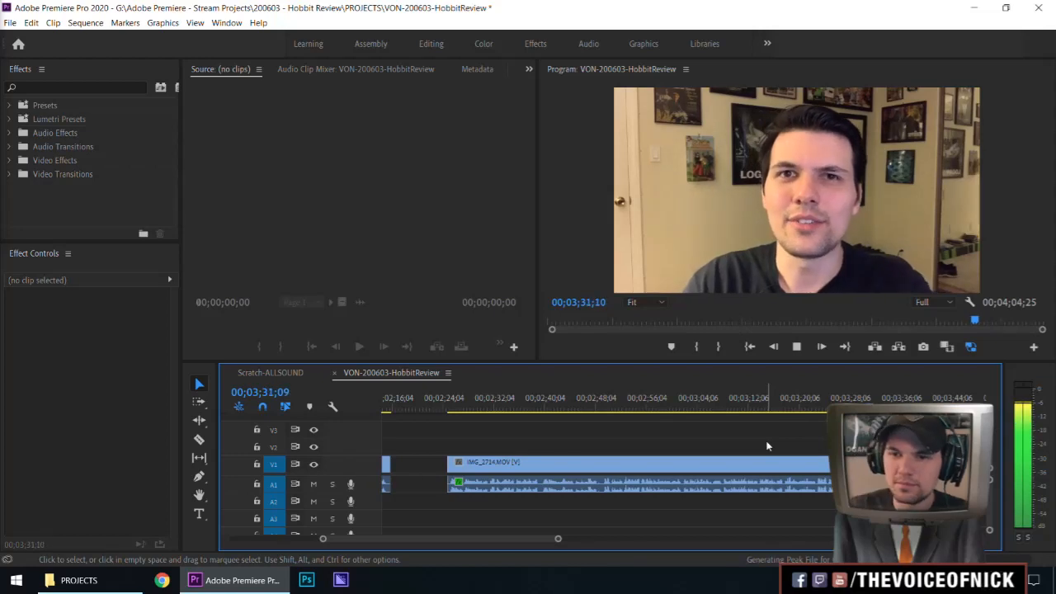
- Replay the last clip from about 00;03;08;13 and split its video and audio at 00;03;14;17
{"action": "left_click", "coordinate": [725, 405]}
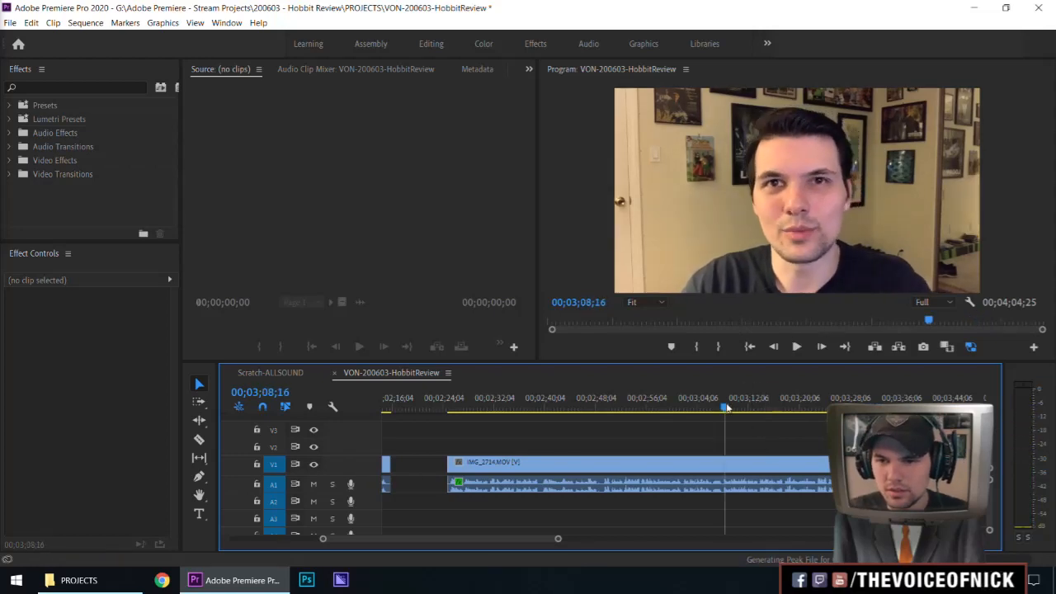
{"action": "key", "text": "minus"}
{"action": "key", "text": "equal"}
{"action": "key", "text": "equal"}
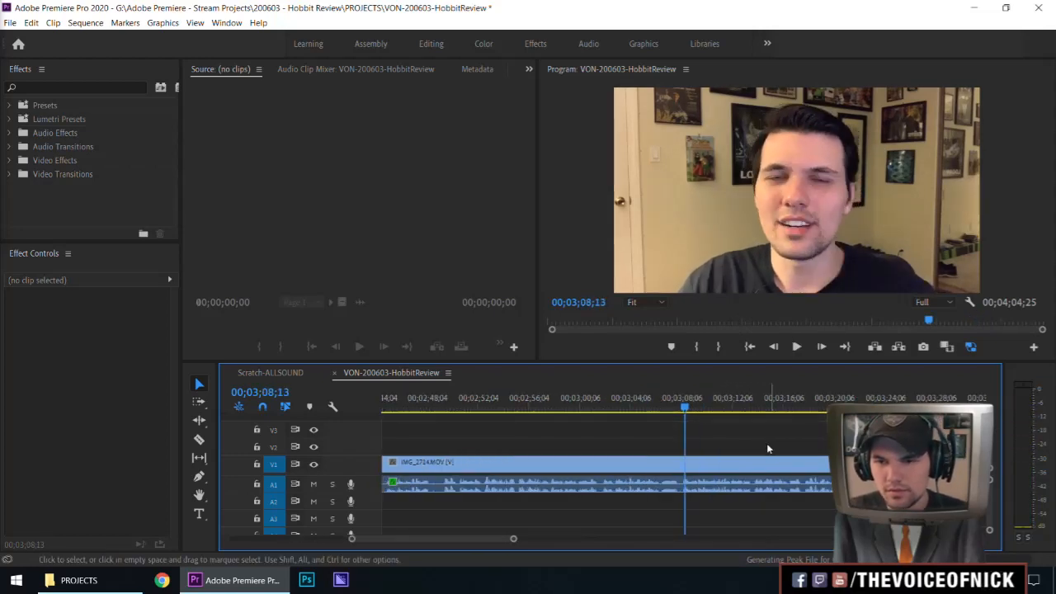
{"action": "key", "text": "space"}
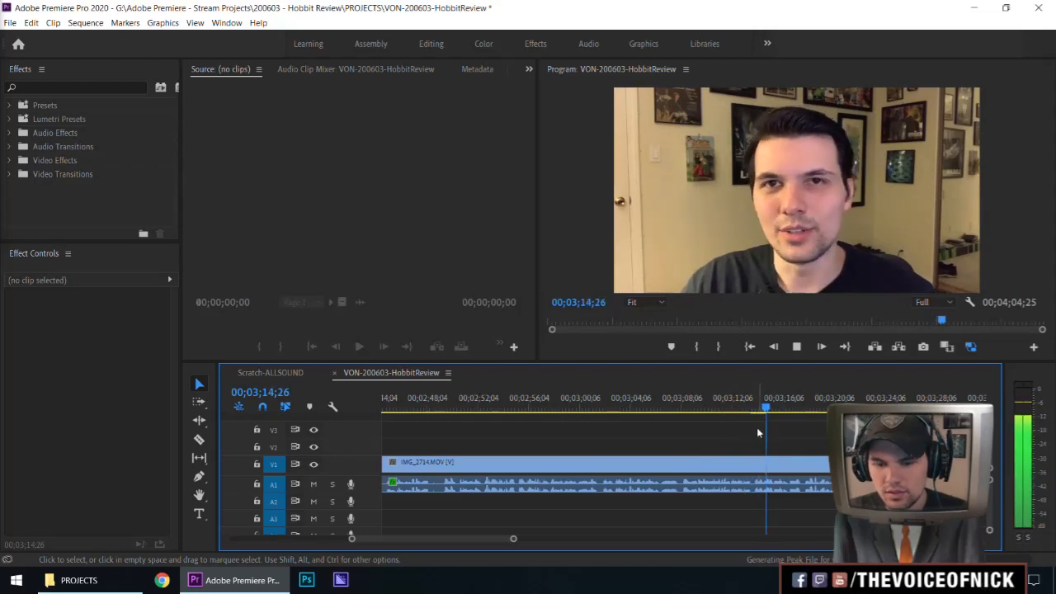
{"action": "key", "text": "equal"}
{"action": "left_click_drag", "start_coordinate": [668, 406], "coordinate": [664, 408]}
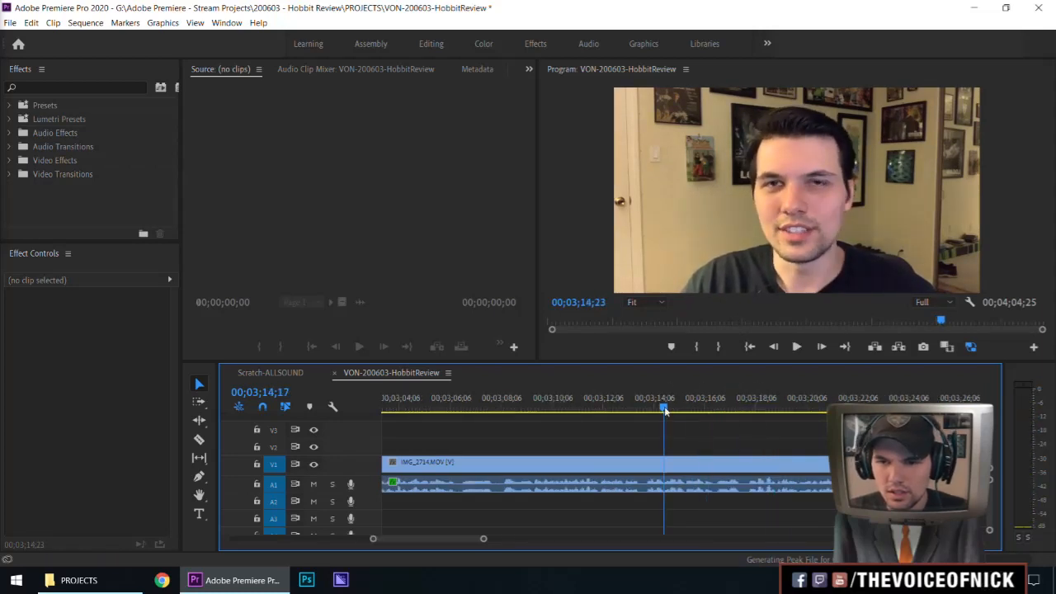
{"action": "key", "text": "space"}
{"action": "key", "text": "c"}
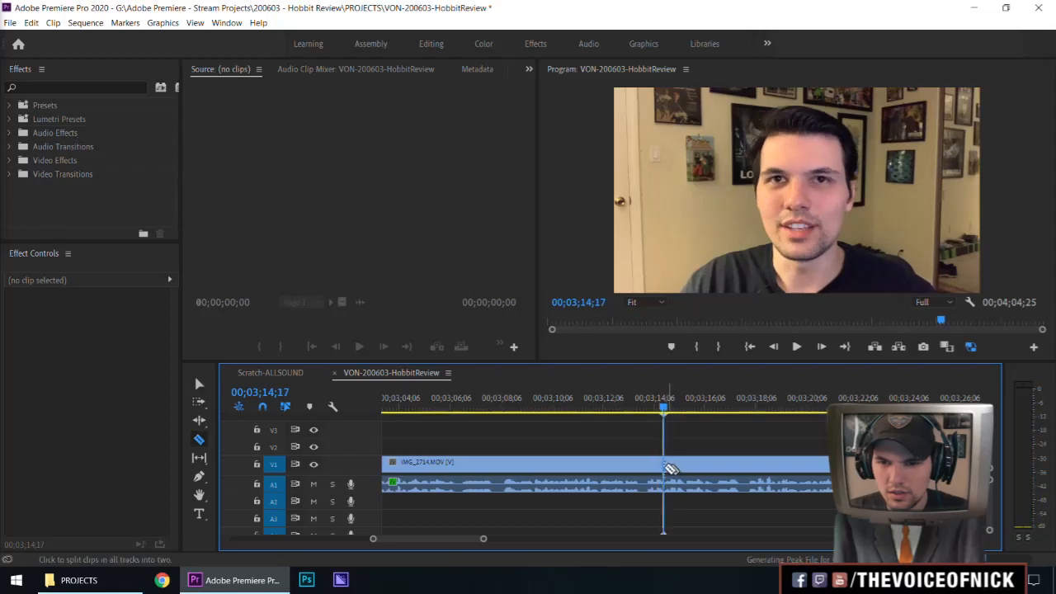
{"action": "left_click", "coordinate": [664, 467]}
- Play the earlier part of the clip from 00;02;34;23 and split its video and audio at 00;02;44;21
{"action": "key", "text": "minus"}
{"action": "key", "text": "minus"}
{"action": "left_click_drag", "start_coordinate": [541, 406], "coordinate": [426, 421]}
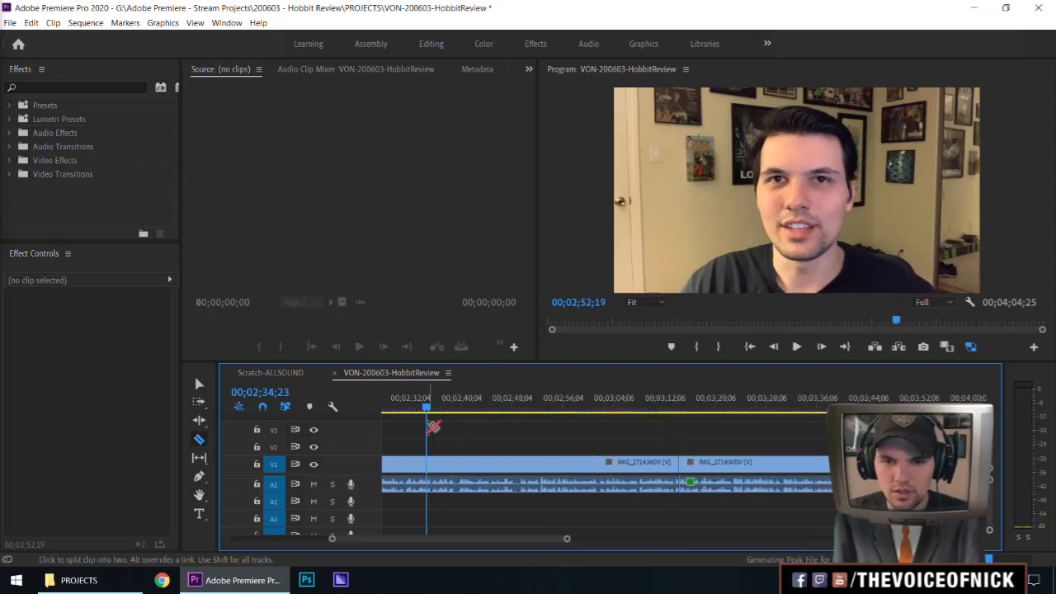
{"action": "key", "text": "equal"}
{"action": "key", "text": "minus"}
{"action": "key", "text": "space"}
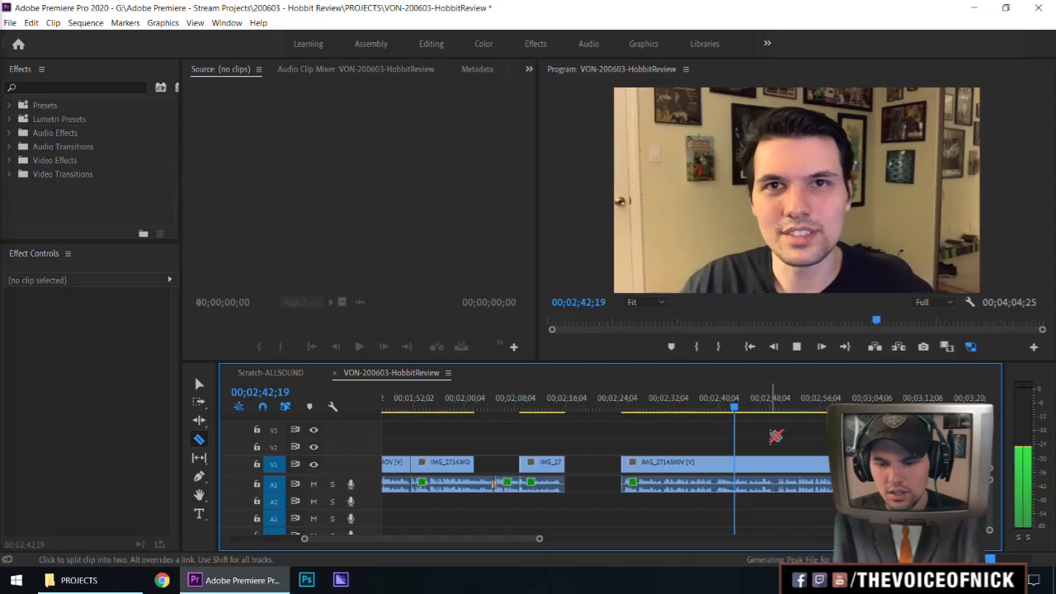
{"action": "scroll", "coordinate": [775, 436], "scroll_direction": "up", "scroll_amount": 2}
{"action": "scroll", "coordinate": [775, 436], "scroll_direction": "up", "scroll_amount": 2}
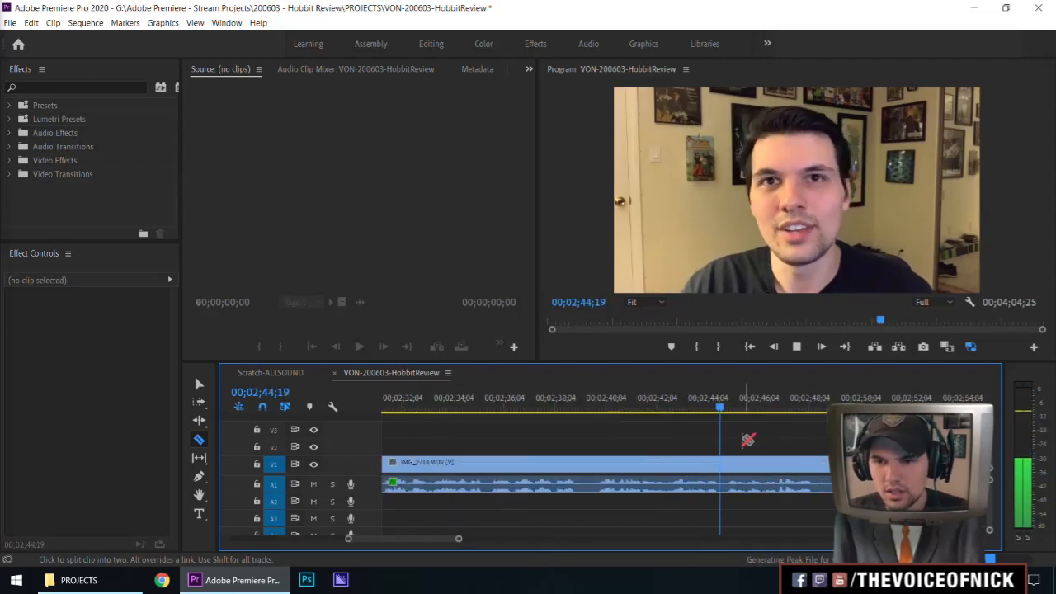
{"action": "key", "text": "space"}
{"action": "left_click", "coordinate": [731, 465]}
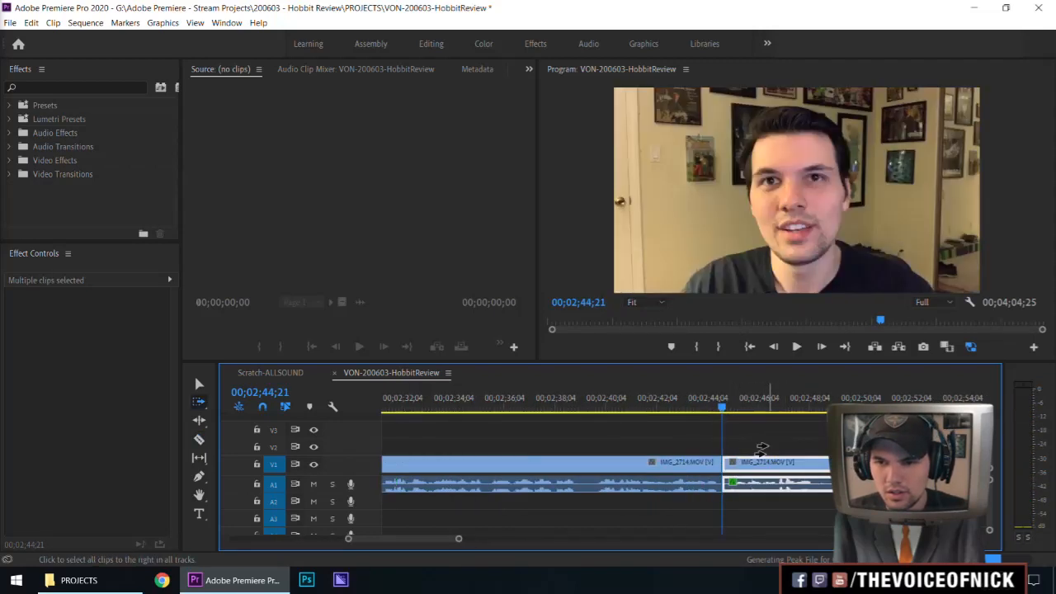
- Review the clip from 00;02;44;21, split it at about 00;02;50;15, and ripple delete the piece between those points
{"action": "key", "text": "v"}
{"action": "key", "text": "space"}
{"action": "scroll", "coordinate": [772, 442], "scroll_direction": "down", "scroll_amount": 4}
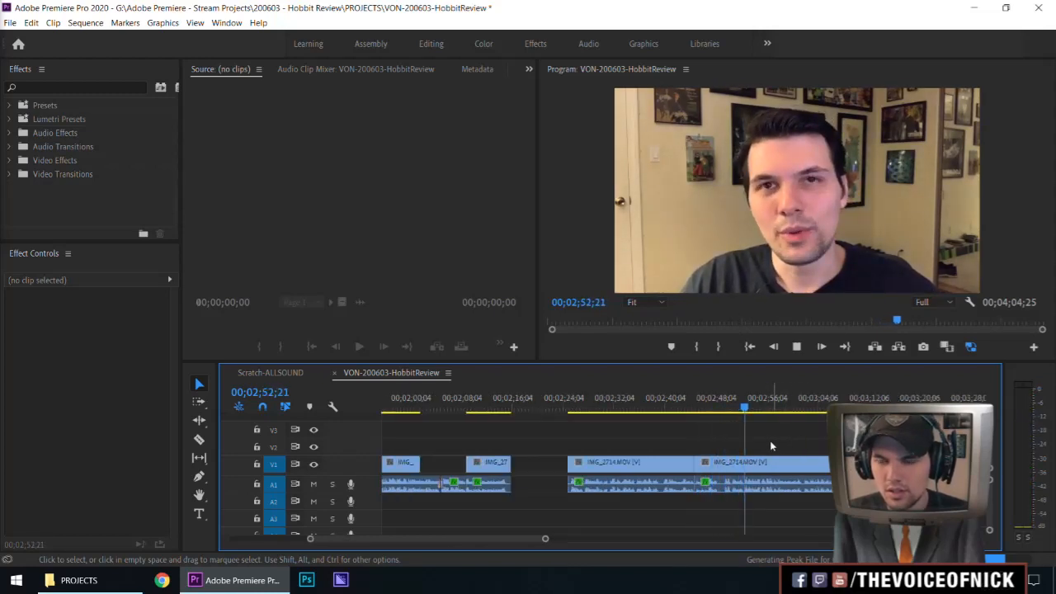
{"action": "scroll", "coordinate": [737, 433], "scroll_direction": "up", "scroll_amount": 4}
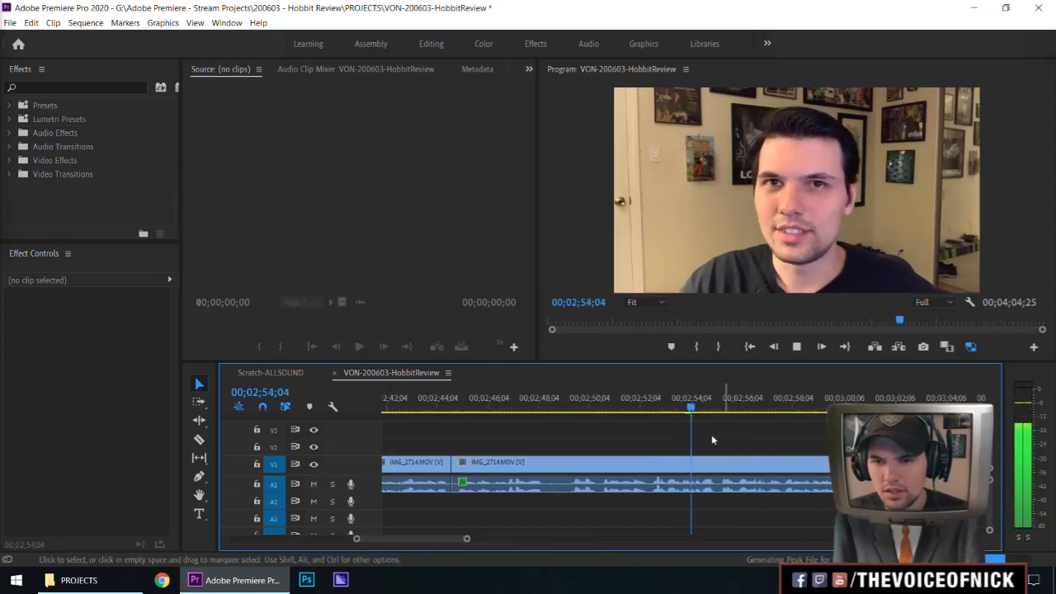
{"action": "left_click", "coordinate": [568, 406]}
{"action": "key", "text": "space"}
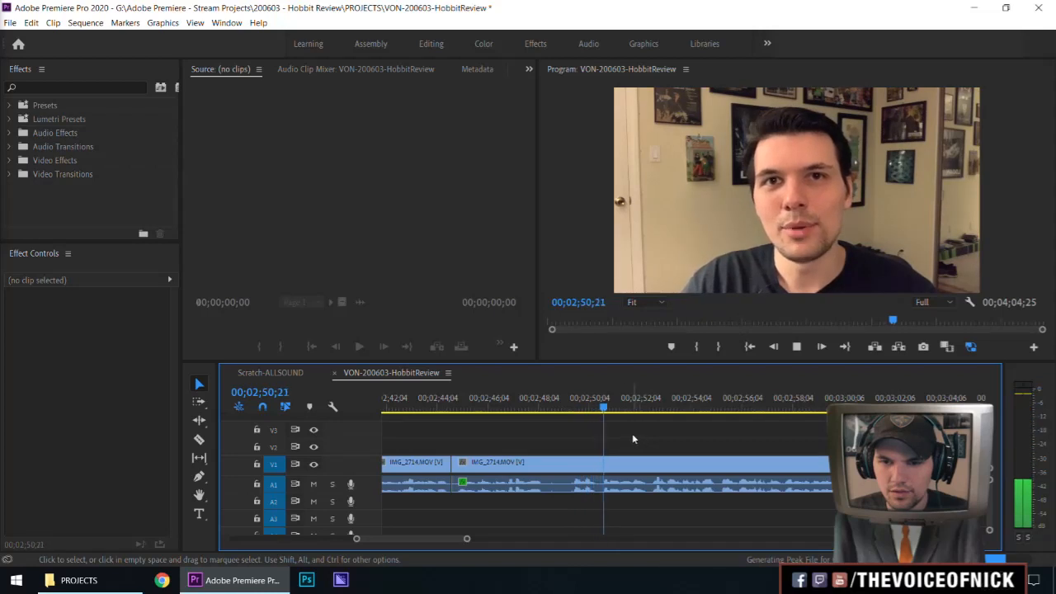
{"action": "key", "text": "space"}
{"action": "key", "text": "c"}
{"action": "left_click", "coordinate": [604, 463]}
{"action": "key", "text": "v"}
{"action": "left_click", "coordinate": [569, 468]}
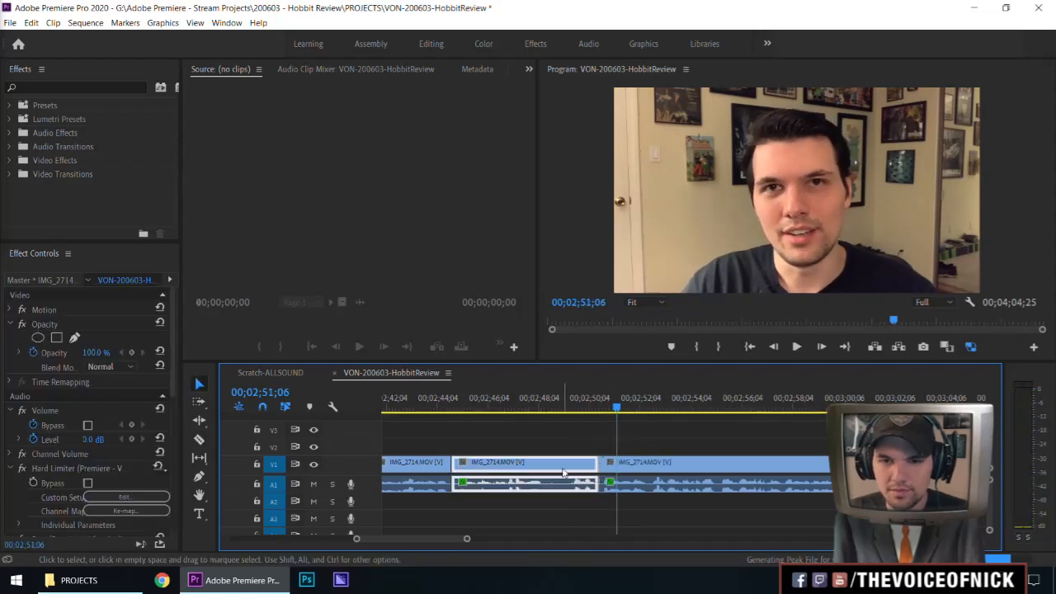
{"action": "key", "text": "shift+Delete"}
- Replay across the new join from about 00;02;43;18 and split the following clip's video and audio at 00;02;59;05
{"action": "left_click", "coordinate": [446, 412]}
{"action": "scroll", "coordinate": [542, 433], "scroll_direction": "up", "scroll_amount": 3}
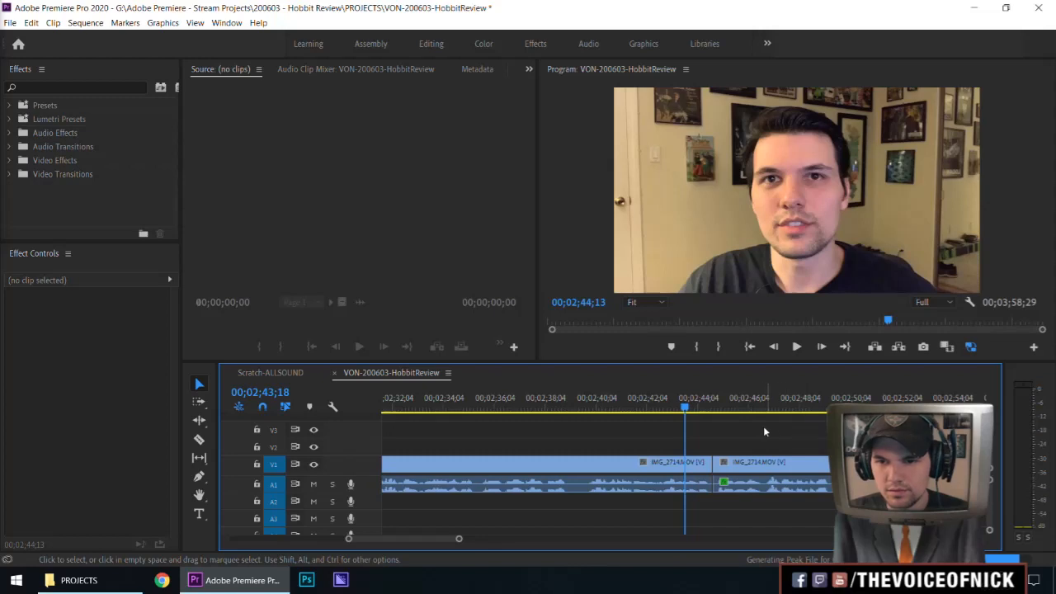
{"action": "key", "text": "space"}
{"action": "left_click_drag", "start_coordinate": [726, 441], "coordinate": [798, 433]}
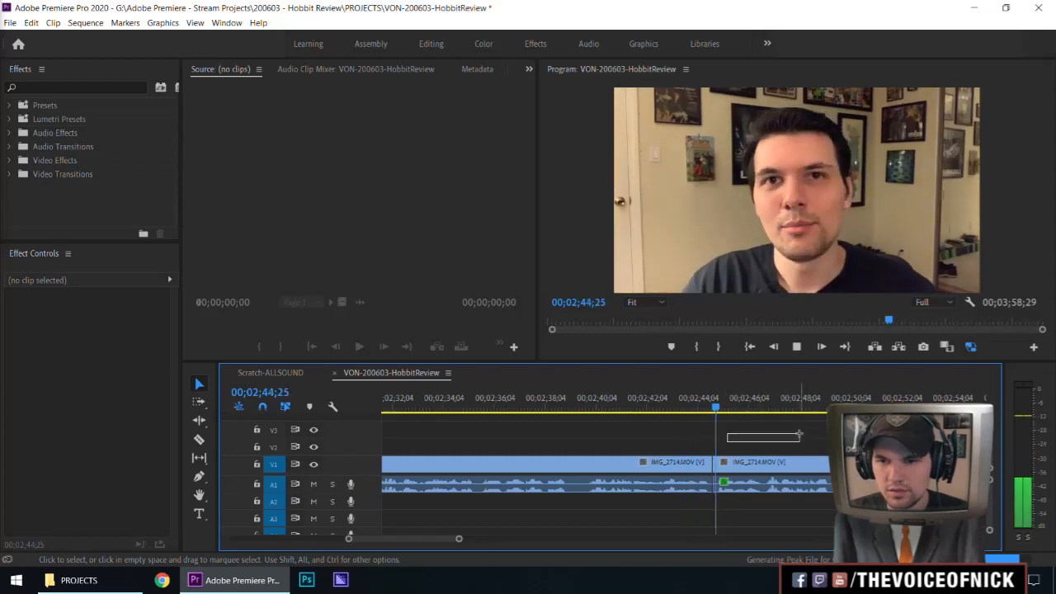
{"action": "key", "text": "minus"}
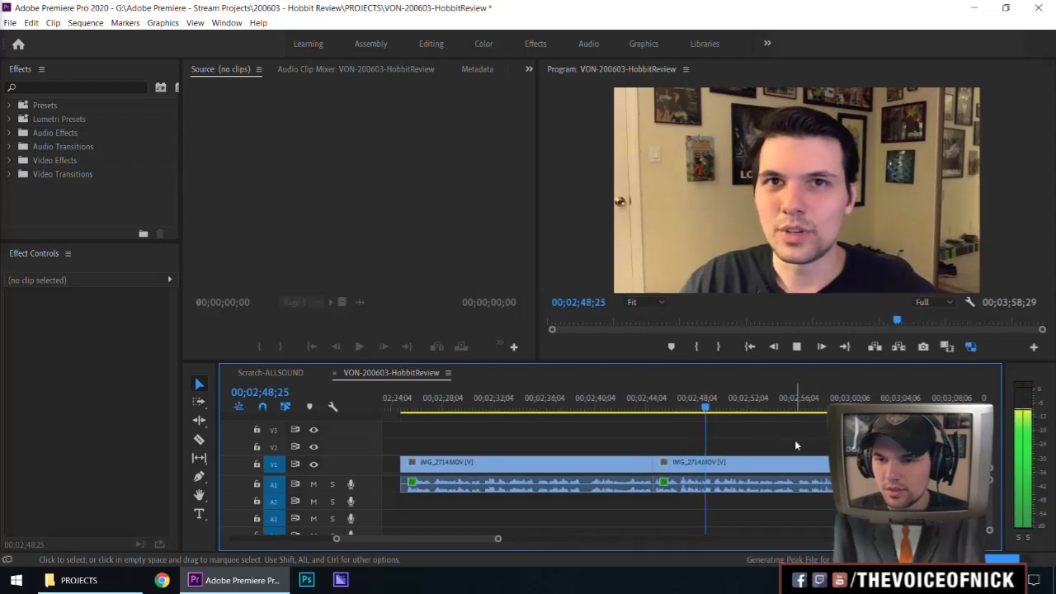
{"action": "key", "text": "equal"}
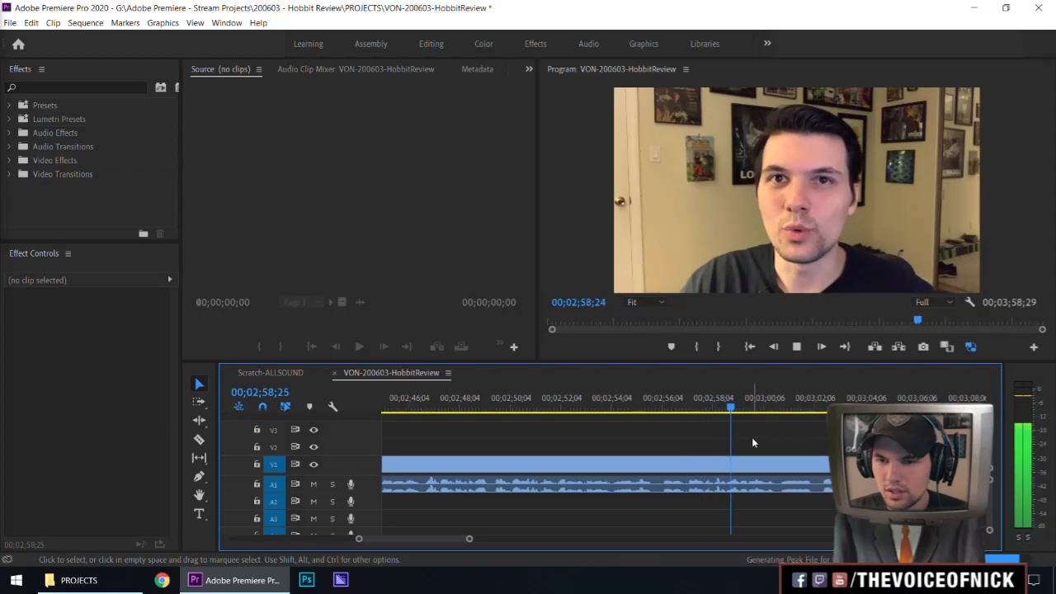
{"action": "key", "text": "space"}
{"action": "key", "text": "c"}
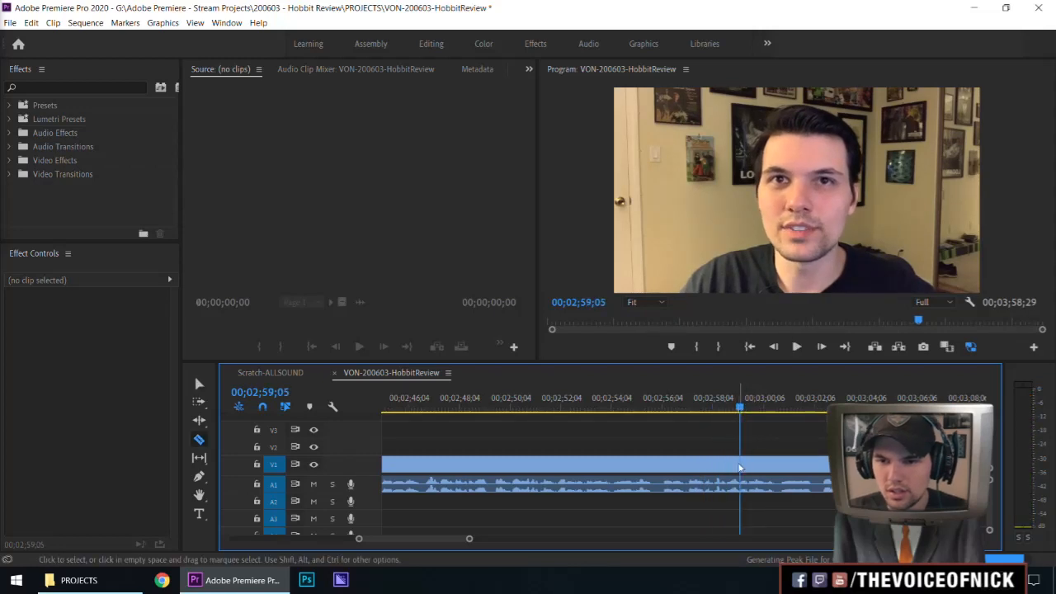
{"action": "left_click", "coordinate": [739, 467]}
- Delete the clip piece that starts at 00;02;59;05 and close the gap it leaves
{"action": "key", "text": "v"}
{"action": "left_click", "coordinate": [783, 467]}
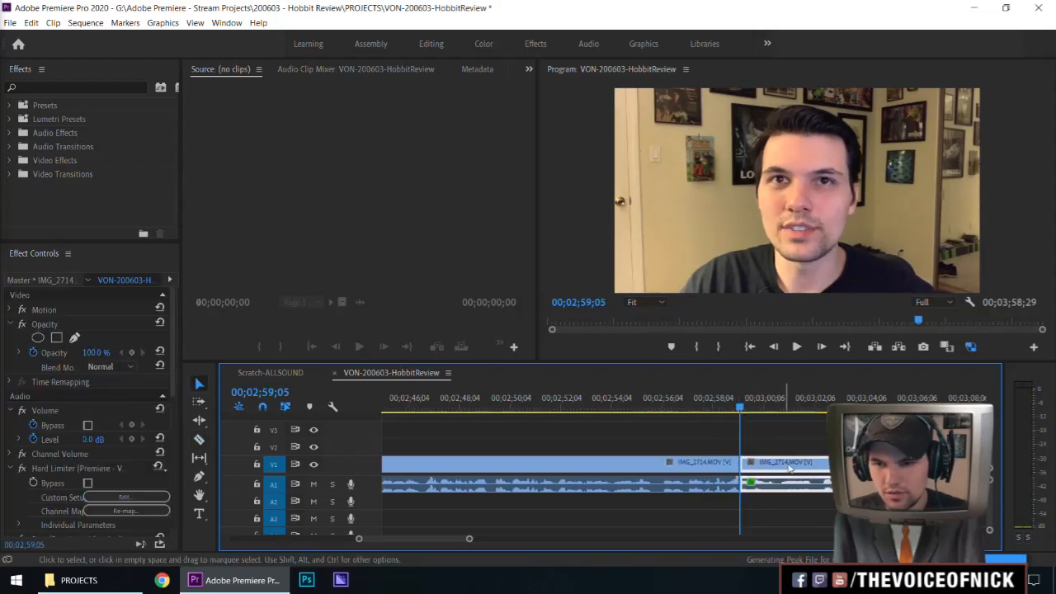
{"action": "key", "text": "Delete"}
{"action": "left_click", "coordinate": [774, 470]}
{"action": "key", "text": "Delete"}
- Play the talking section from 00;02;59;05 to about 00;03;05 to find where the usable part starts
{"action": "key", "text": "space"}
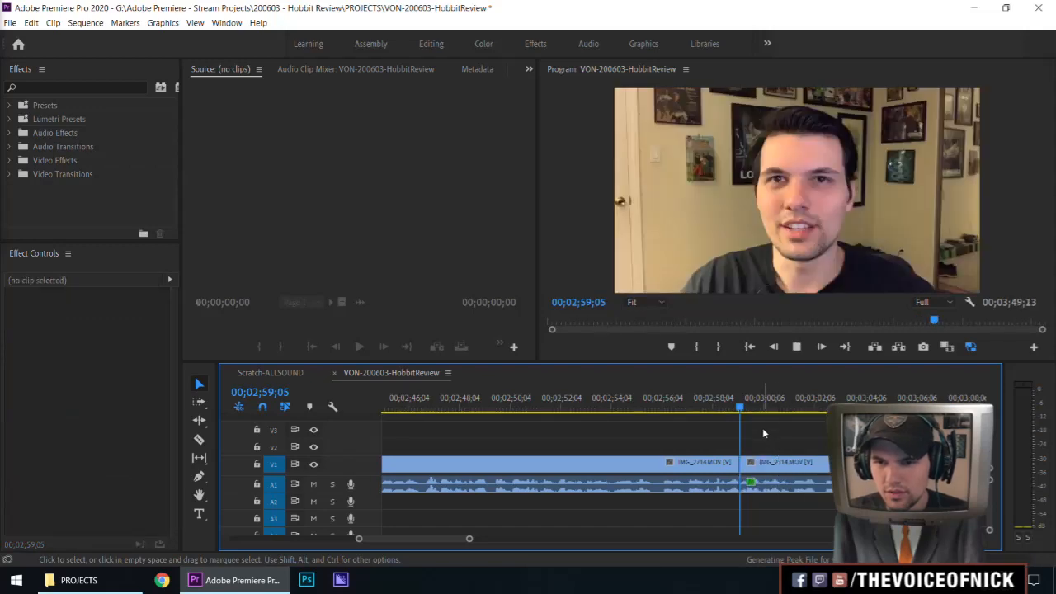
{"action": "key", "text": "minus"}
{"action": "key", "text": "minus"}
{"action": "key", "text": "equal"}
{"action": "key", "text": "minus"}
{"action": "key", "text": "minus"}
{"action": "key", "text": "equal"}
{"action": "key", "text": "equal"}
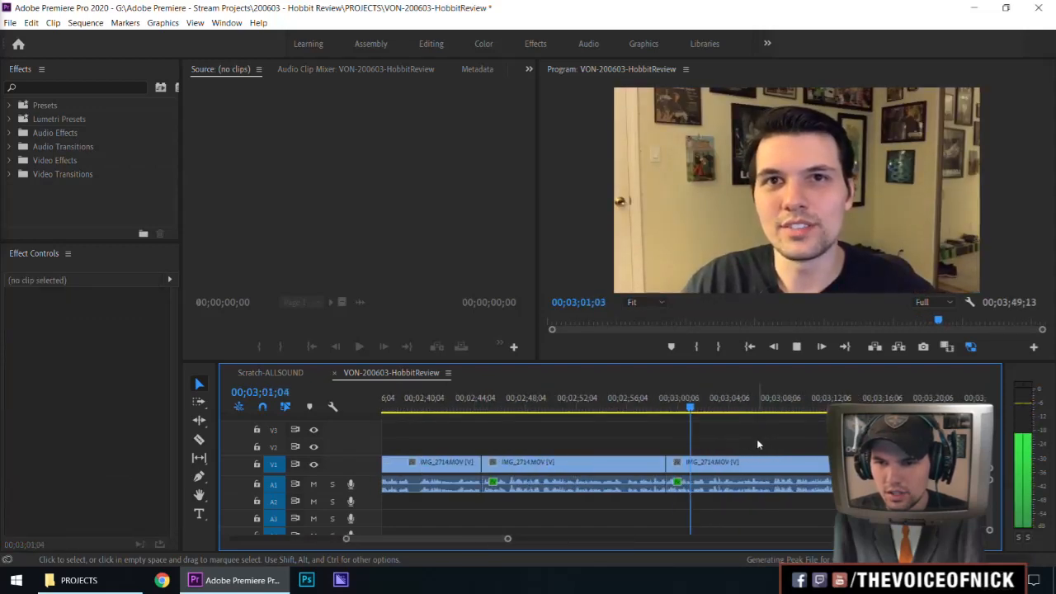
{"action": "key", "text": "equal"}
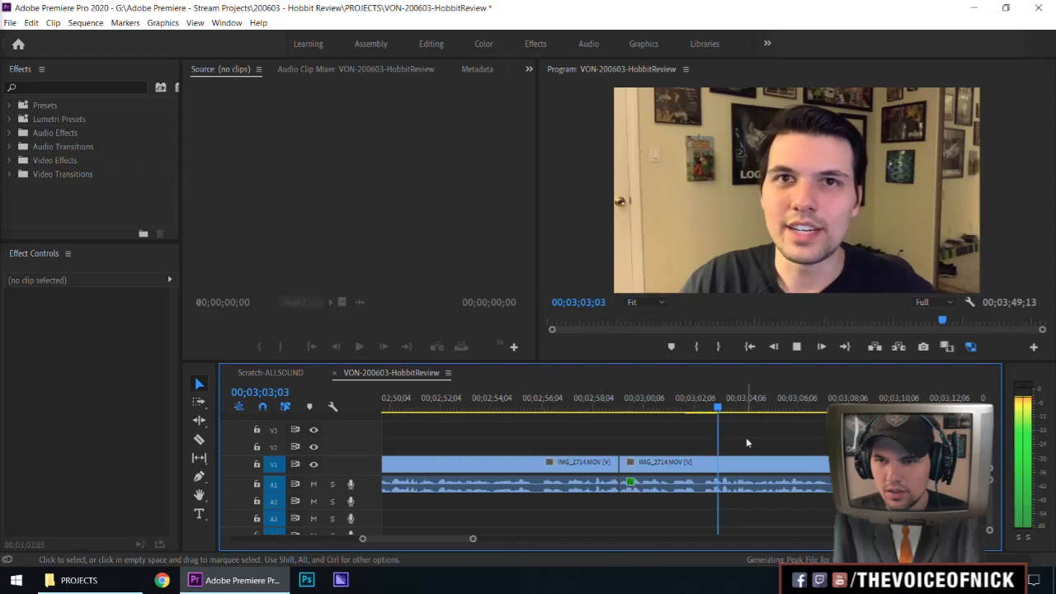
{"action": "key", "text": "minus"}
{"action": "key", "text": "equal"}
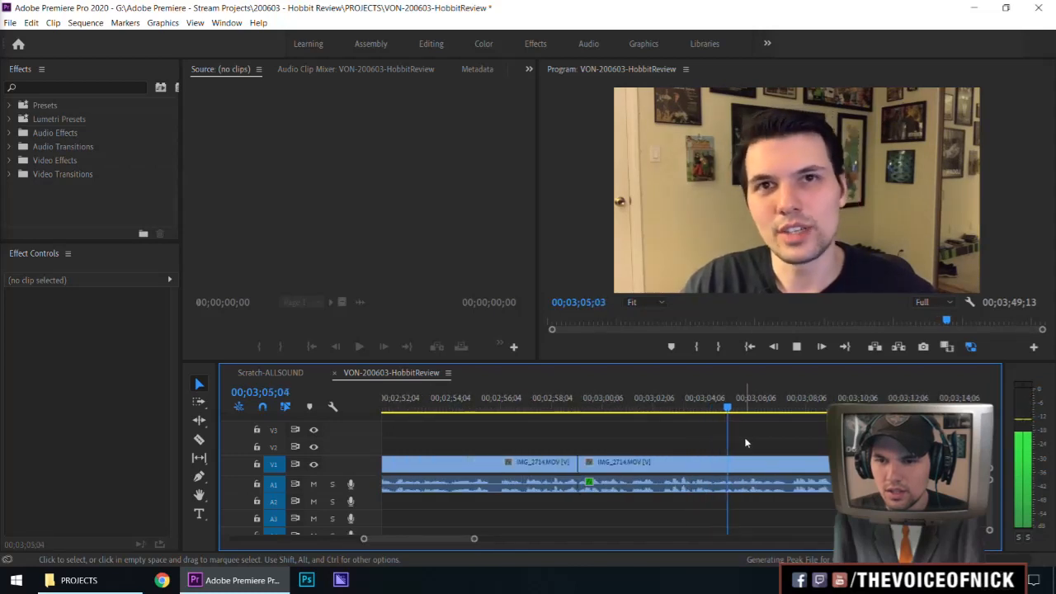
- Split the clip at 00;03;04;04, delete the piece between 00;02;59;05 and that cut, and close the gap
{"action": "left_click", "coordinate": [672, 406]}
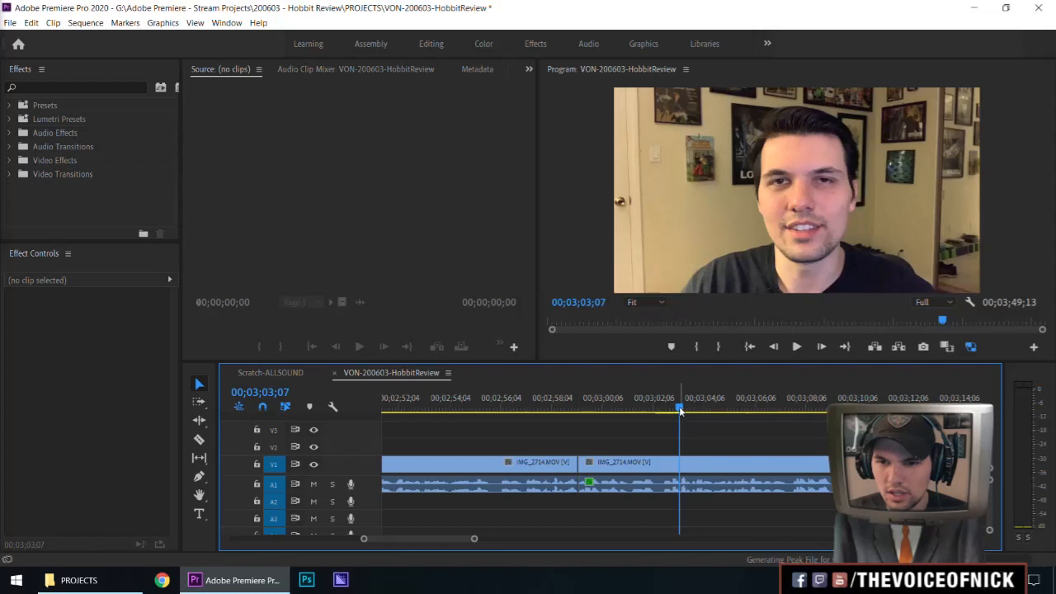
{"action": "left_click_drag", "start_coordinate": [680, 410], "coordinate": [701, 406]}
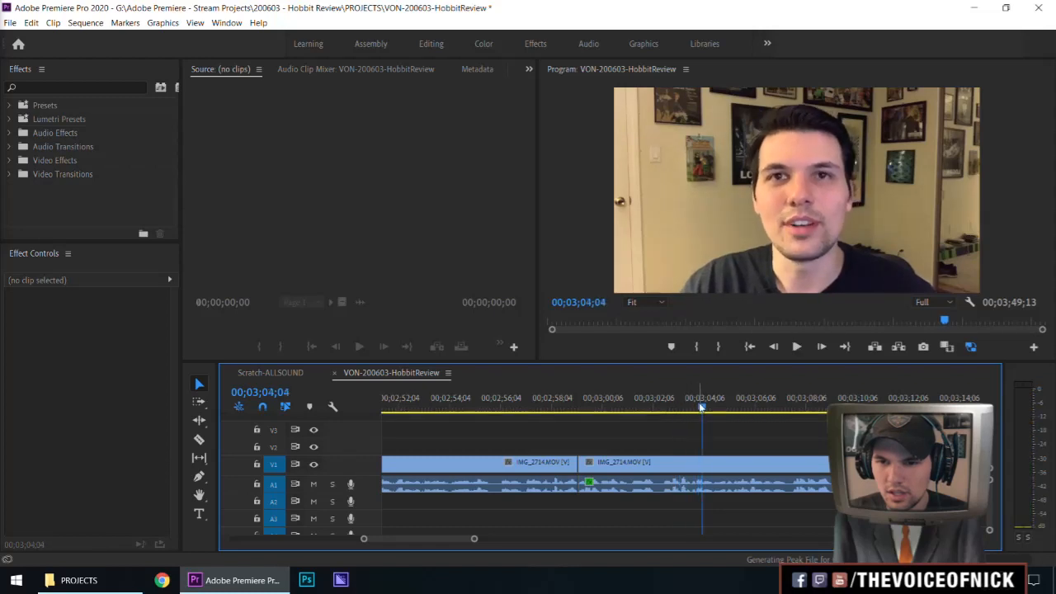
{"action": "key", "text": "ctrl+k"}
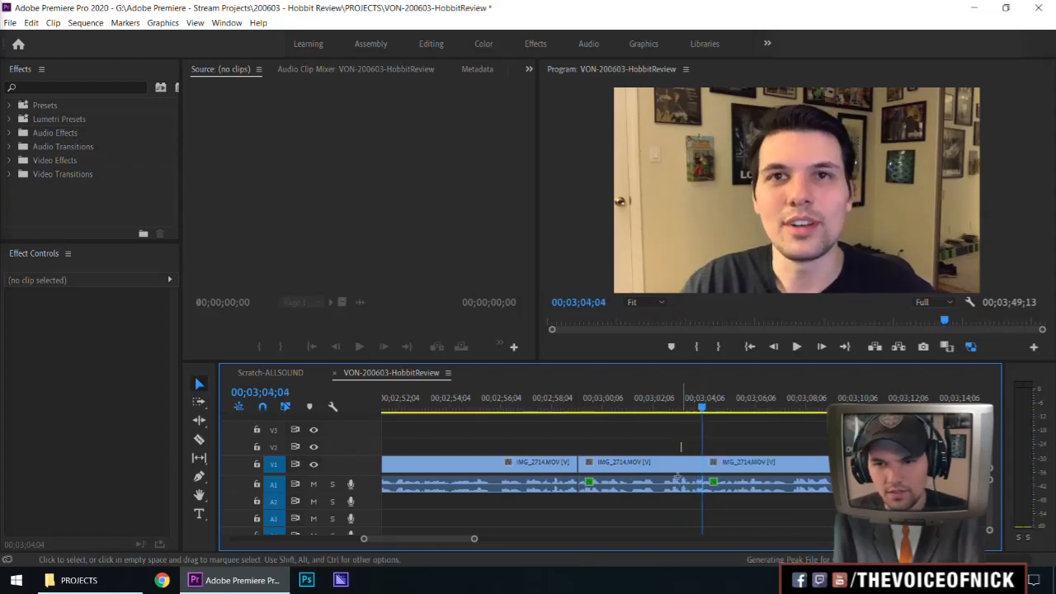
{"action": "left_click", "coordinate": [676, 477]}
{"action": "key", "text": "Delete"}
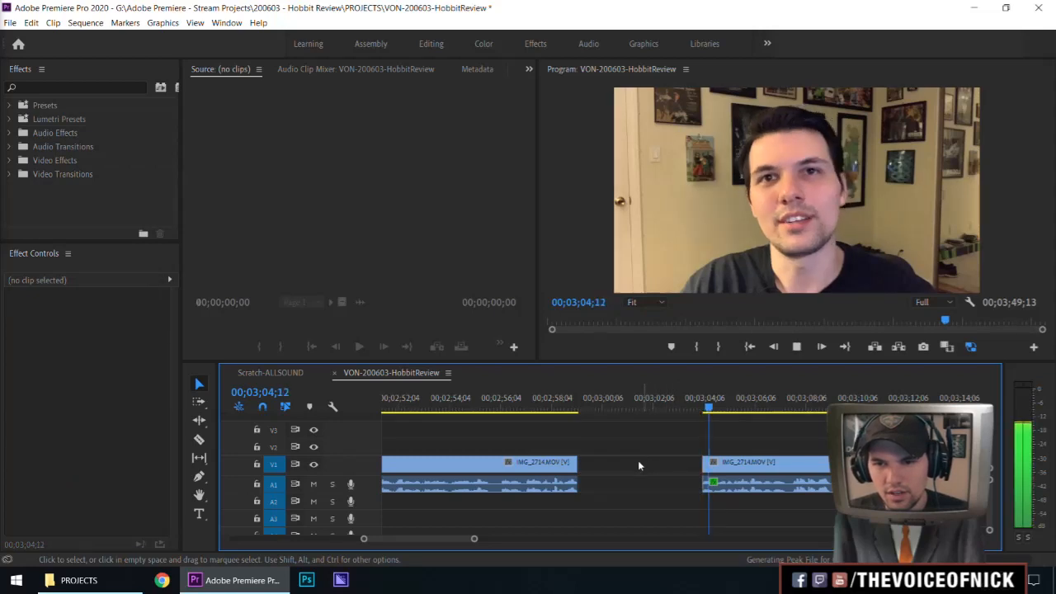
{"action": "left_click", "coordinate": [634, 462]}
{"action": "key", "text": "Delete"}
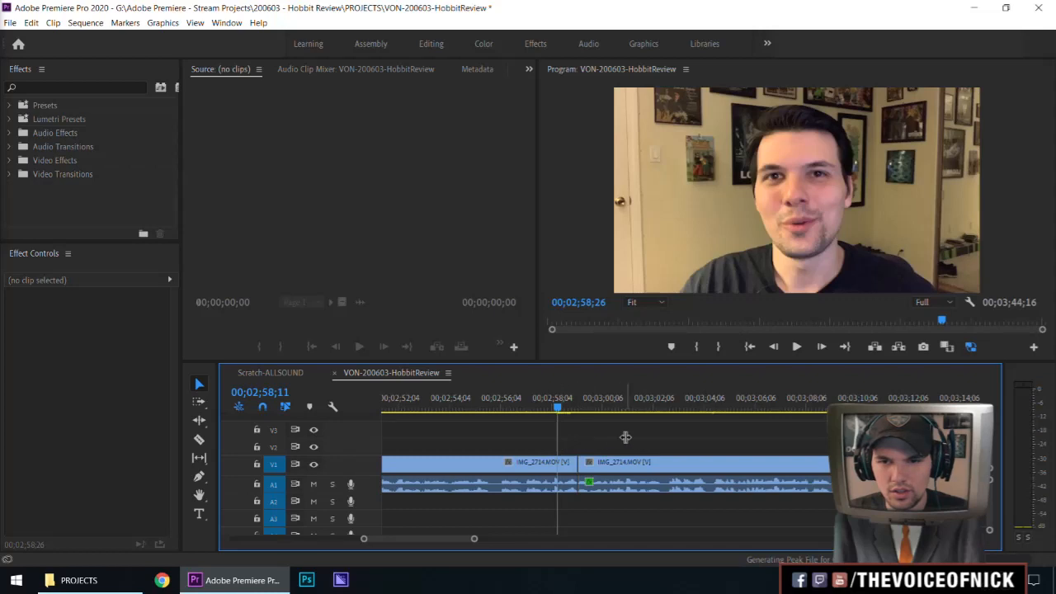
- Replay the join from 00;02;58;00 and shift all clips after it about 5 frames later to leave a short pause
{"action": "left_click", "coordinate": [548, 407]}
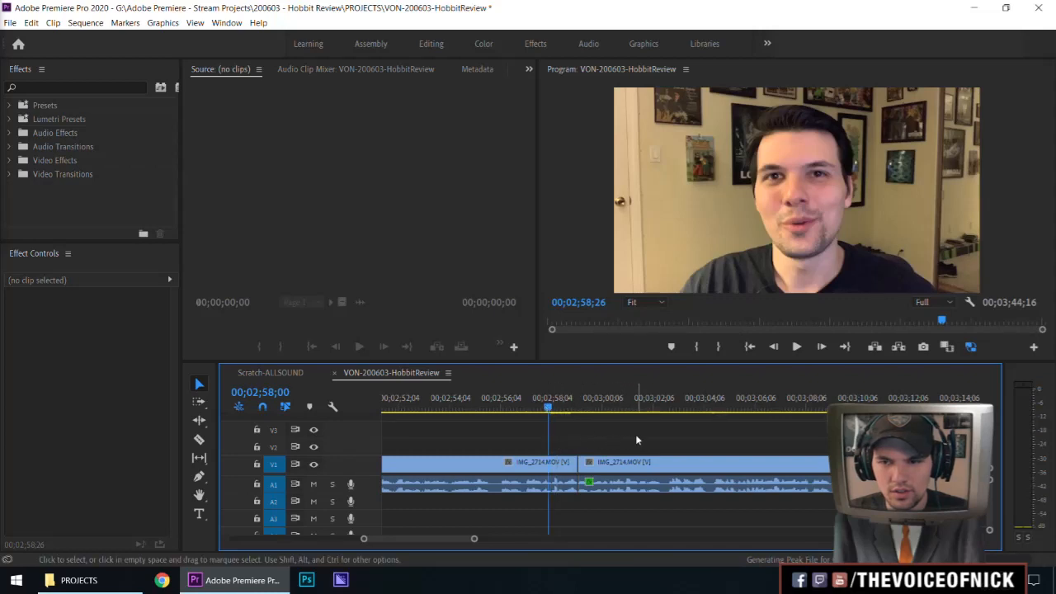
{"action": "key", "text": "space"}
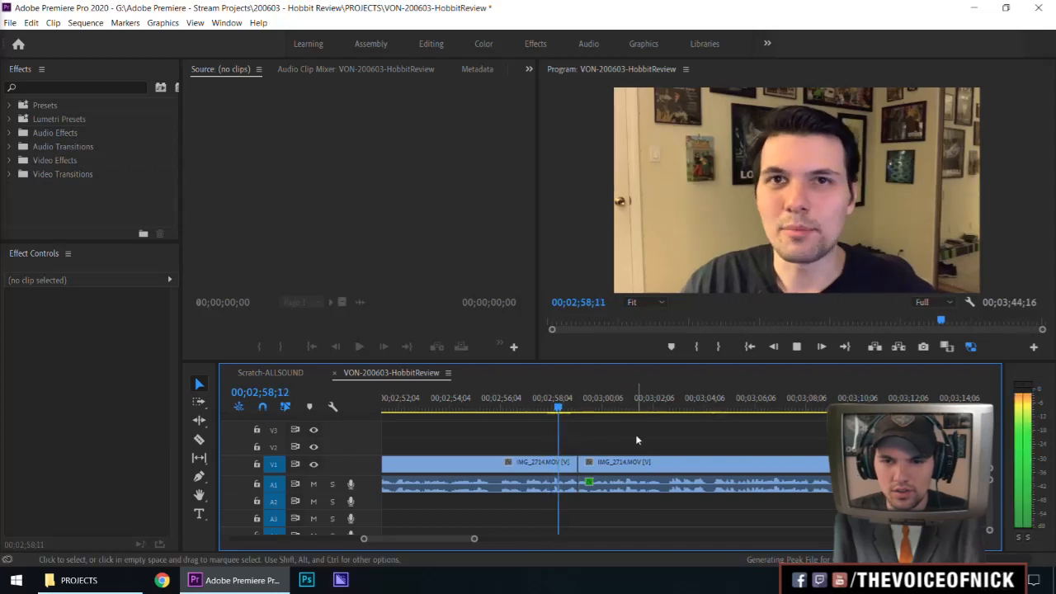
{"action": "left_click_drag", "start_coordinate": [618, 465], "coordinate": [608, 464]}
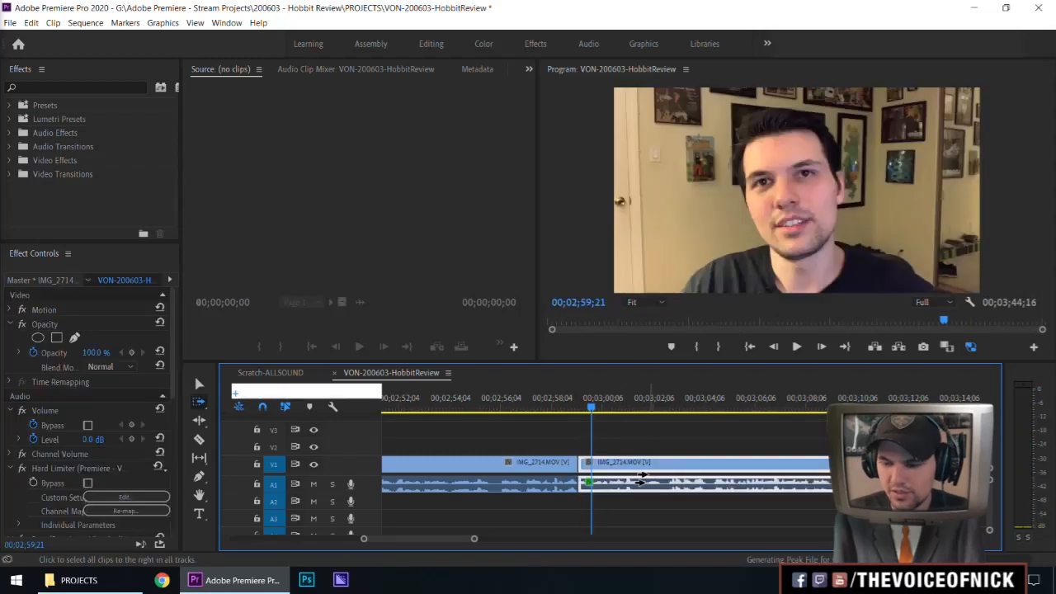
{"action": "type", "text": "v+2"}
{"action": "key", "text": "Return"}
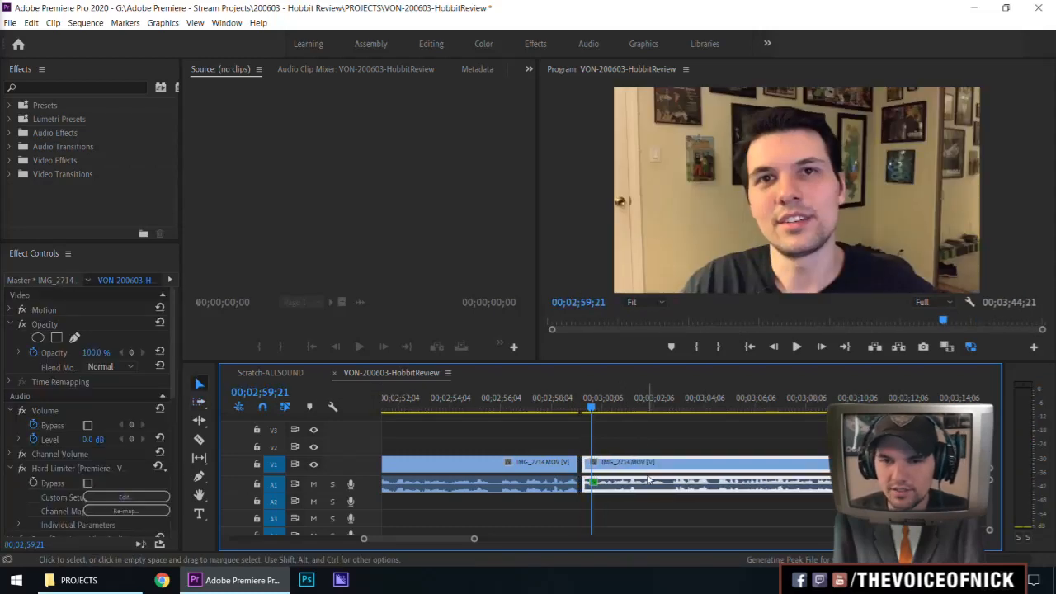
{"action": "left_click", "coordinate": [650, 449]}
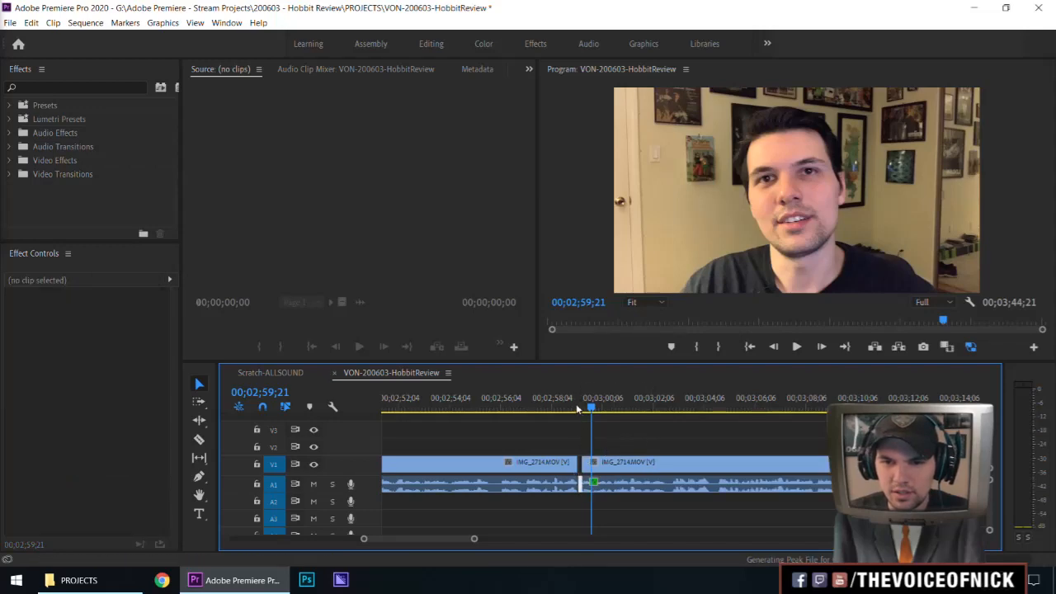
- Replay across the short gap and split the following clip's video and audio at 00;03;00;17
{"action": "left_click_drag", "start_coordinate": [566, 405], "coordinate": [531, 405]}
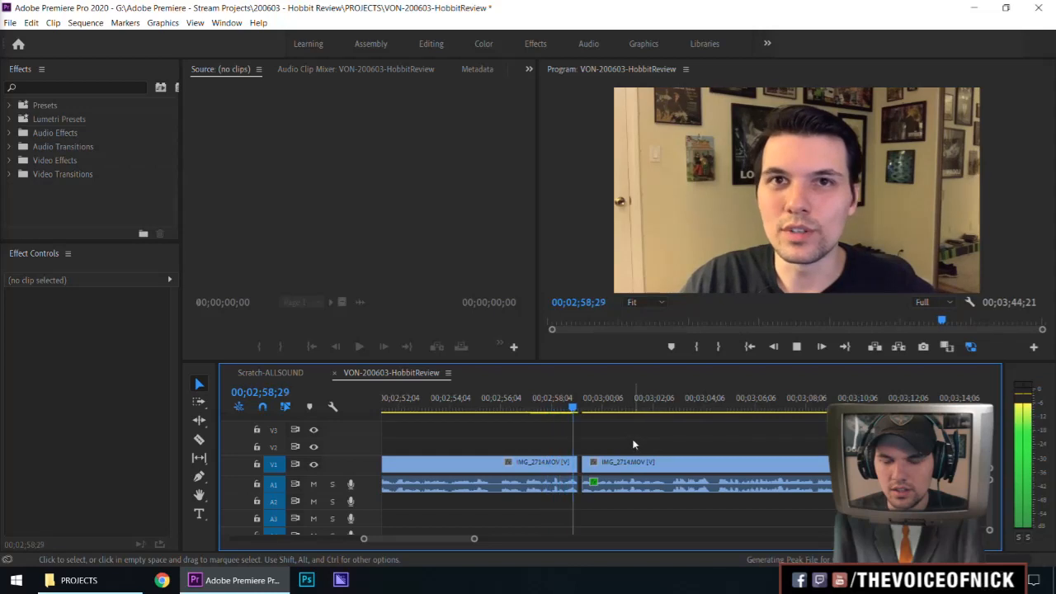
{"action": "key", "text": "equal"}
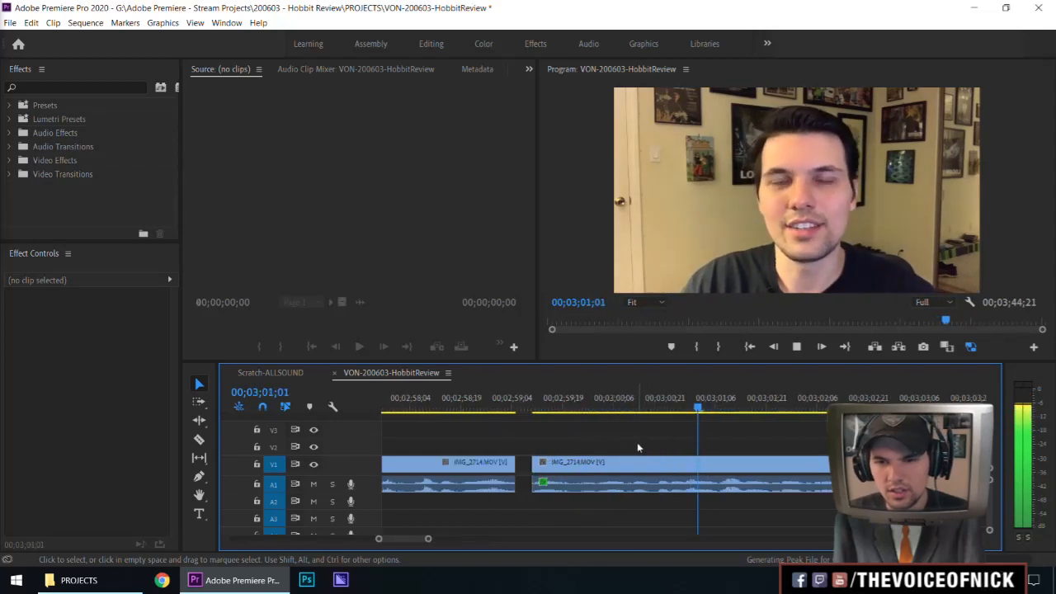
{"action": "left_click", "coordinate": [548, 406]}
{"action": "left_click", "coordinate": [573, 407]}
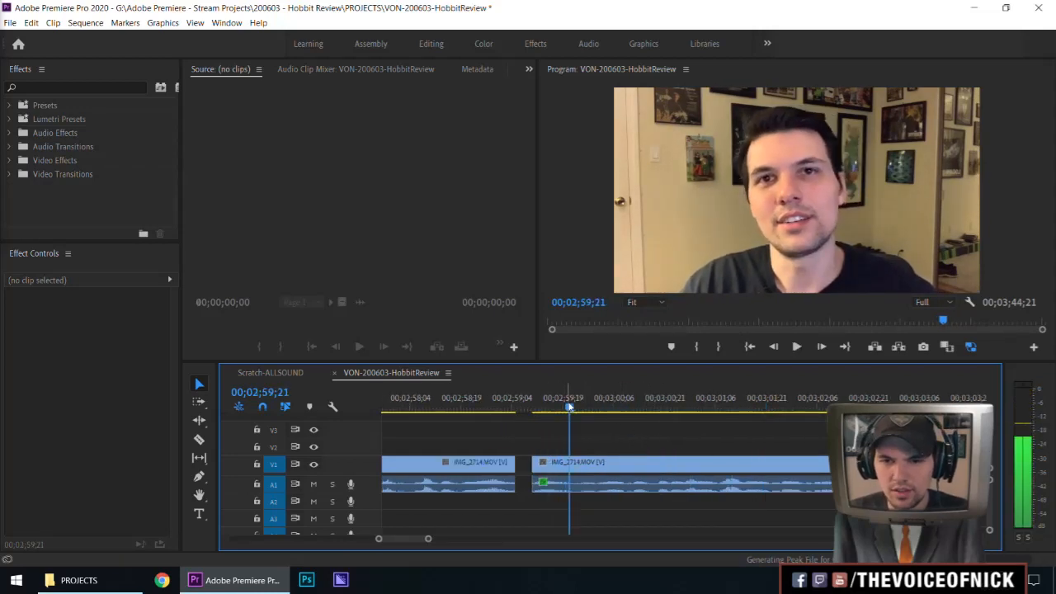
{"action": "key", "text": "c"}
{"action": "left_click_drag", "start_coordinate": [588, 415], "coordinate": [651, 415]}
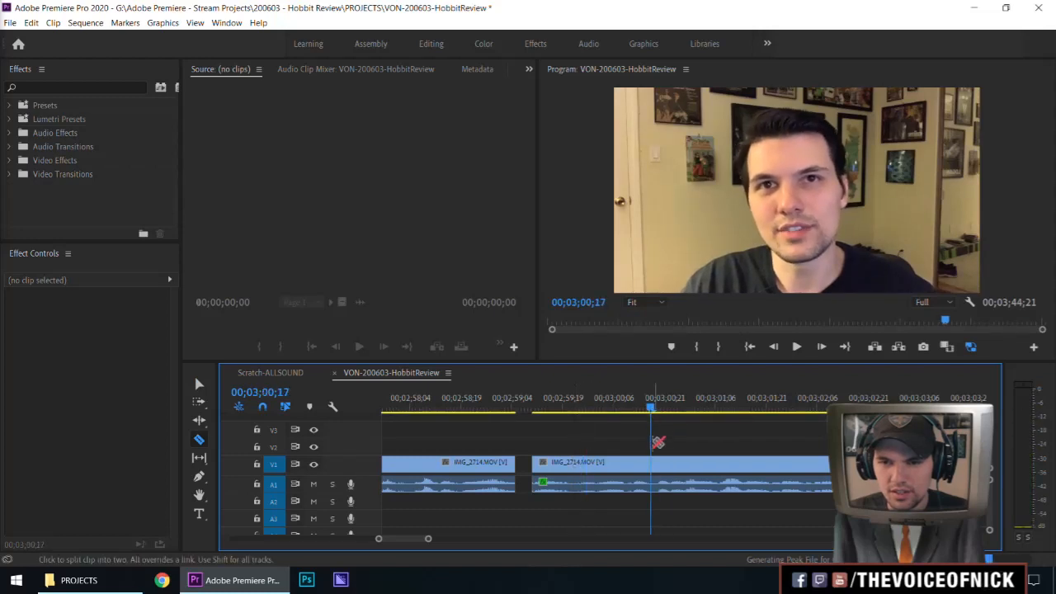
{"action": "left_click", "coordinate": [651, 464]}
{"action": "key", "text": "v"}
{"action": "left_click", "coordinate": [614, 493]}
{"action": "key", "text": "Delete"}
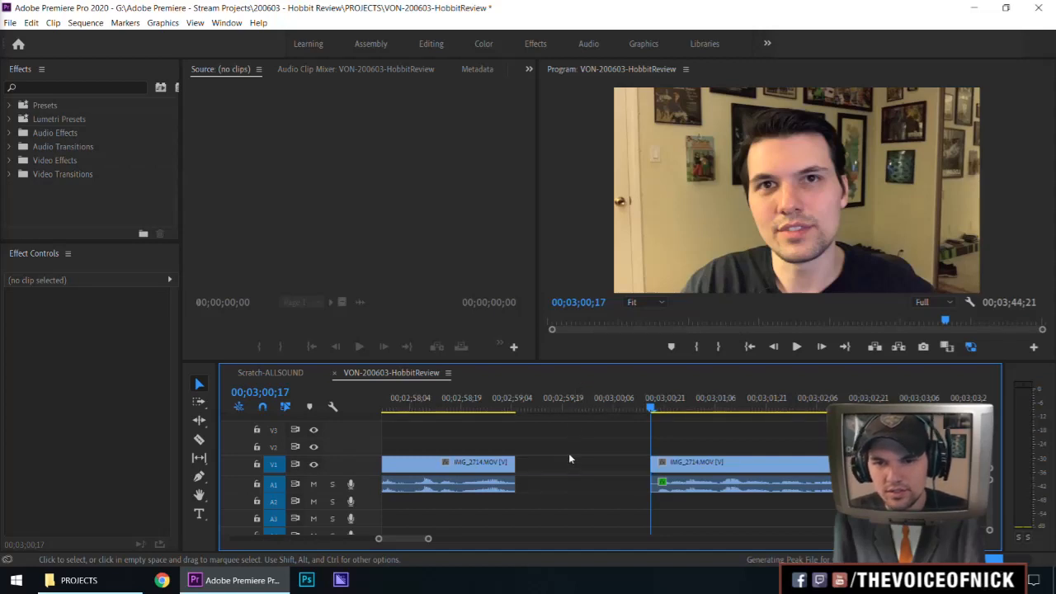
{"action": "key", "text": "ctrl+z"}
- Split the clip at about 00;02;59;23, delete the piece from there to 00;03;00;17, and close the gap
{"action": "key", "text": "c"}
{"action": "left_click", "coordinate": [575, 466]}
{"action": "key", "text": "v"}
{"action": "left_click", "coordinate": [618, 468]}
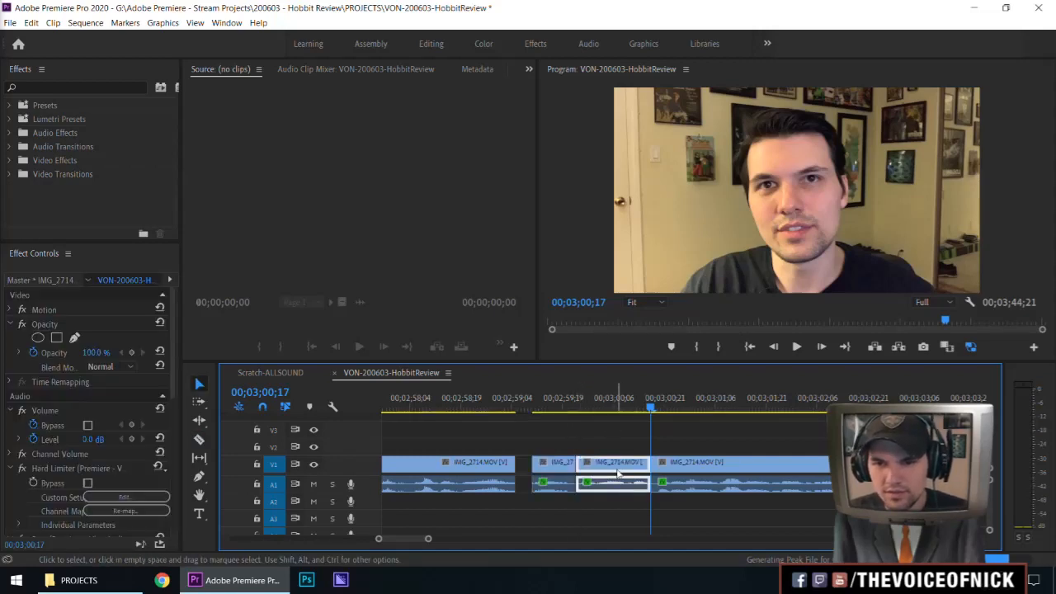
{"action": "key", "text": "Delete"}
{"action": "left_click", "coordinate": [617, 464]}
{"action": "key", "text": "Delete"}
- Replay the tightened join around the short gap and step the playhead back to 00;02;58;10
{"action": "left_click", "coordinate": [487, 409]}
{"action": "key", "text": "space"}
{"action": "scroll", "coordinate": [620, 426], "scroll_direction": "up", "scroll_amount": 2}
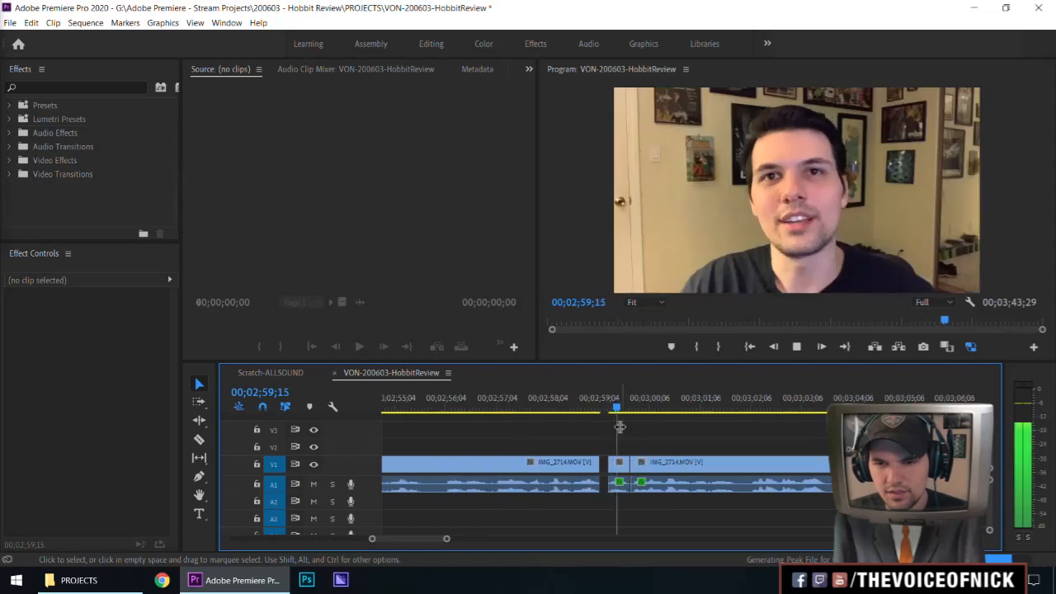
{"action": "left_click", "coordinate": [628, 411]}
{"action": "key", "text": "shift+Left"}
{"action": "key", "text": "shift+Left"}
{"action": "key", "text": "shift+Left"}
{"action": "key", "text": "shift+Left"}
{"action": "key", "text": "shift+Left"}
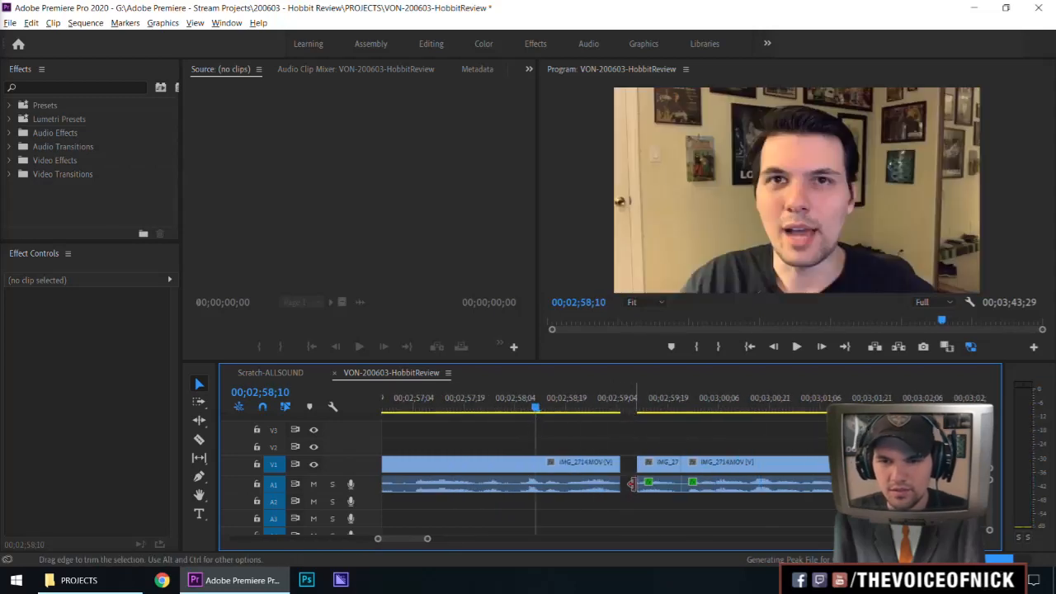
- Apply the default audio transition at the start of the clip after the gap and copy it to the preceding clip's end
{"action": "right_click", "coordinate": [635, 489]}
{"action": "left_click", "coordinate": [623, 504]}
{"action": "right_click", "coordinate": [642, 484]}
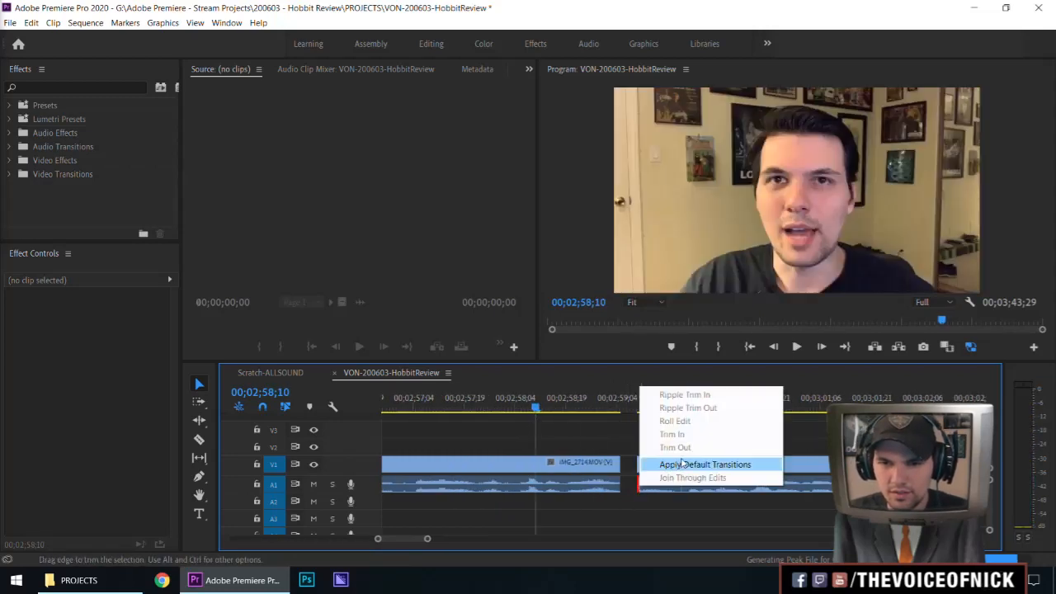
{"action": "left_click", "coordinate": [680, 464]}
{"action": "left_click_drag", "start_coordinate": [647, 487], "coordinate": [643, 489]}
{"action": "key", "text": "ctrl+c"}
{"action": "left_click", "coordinate": [619, 487]}
{"action": "key", "text": "ctrl+v"}
- Shorten the audio transition at the end of the clip before the gap and replay the join to check it
{"action": "left_click", "coordinate": [478, 402]}
{"action": "key", "text": "space"}
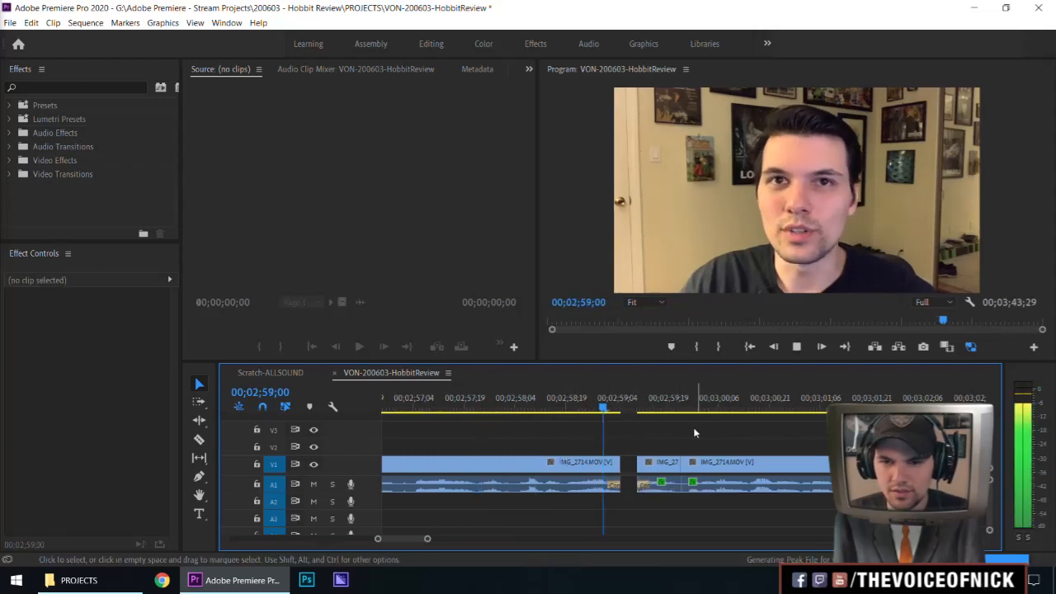
{"action": "left_click_drag", "start_coordinate": [615, 484], "coordinate": [617, 484]}
{"action": "left_click_drag", "start_coordinate": [587, 405], "coordinate": [552, 404]}
{"action": "key", "text": "space"}
{"action": "mouse_move", "coordinate": [643, 430]}
{"action": "left_mouse_down"}
{"action": "mouse_move", "coordinate": [701, 422]}
{"action": "mouse_move", "coordinate": [429, 406]}
{"action": "left_mouse_up"}
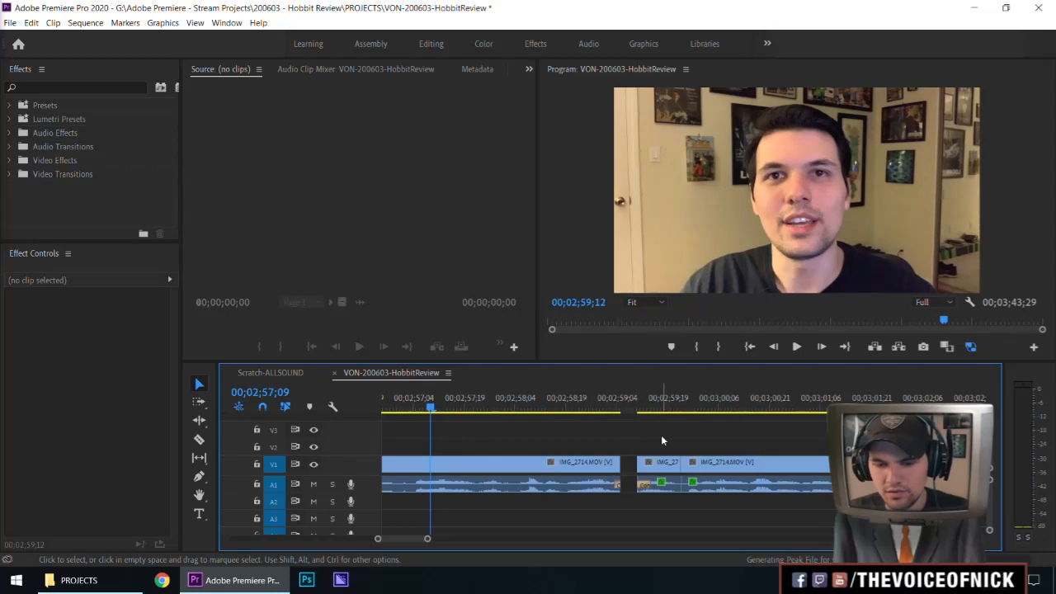
- Play the sequence from 00;02;57;09 across the short gap and on through the following talking clip to about 00;03;13
{"action": "key", "text": "minus"}
{"action": "key", "text": "minus"}
{"action": "key", "text": "minus"}
{"action": "key", "text": "space"}
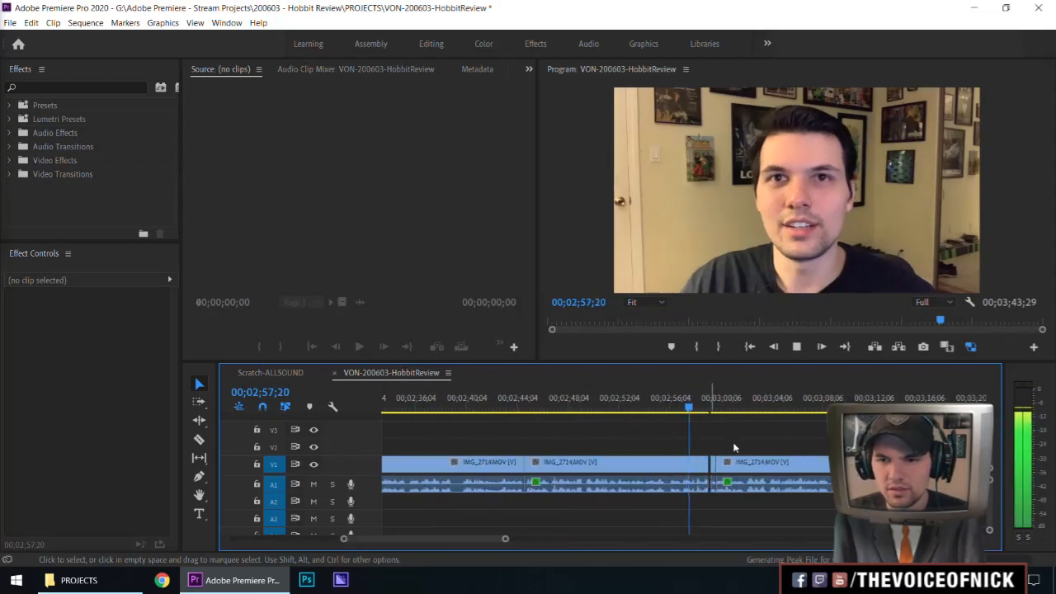
{"action": "mouse_move", "coordinate": [768, 442]}
{"action": "left_mouse_down"}
{"action": "mouse_move", "coordinate": [819, 435]}
{"action": "mouse_move", "coordinate": [783, 440]}
{"action": "left_mouse_up"}
{"action": "key", "text": "minus"}
{"action": "key", "text": "minus"}
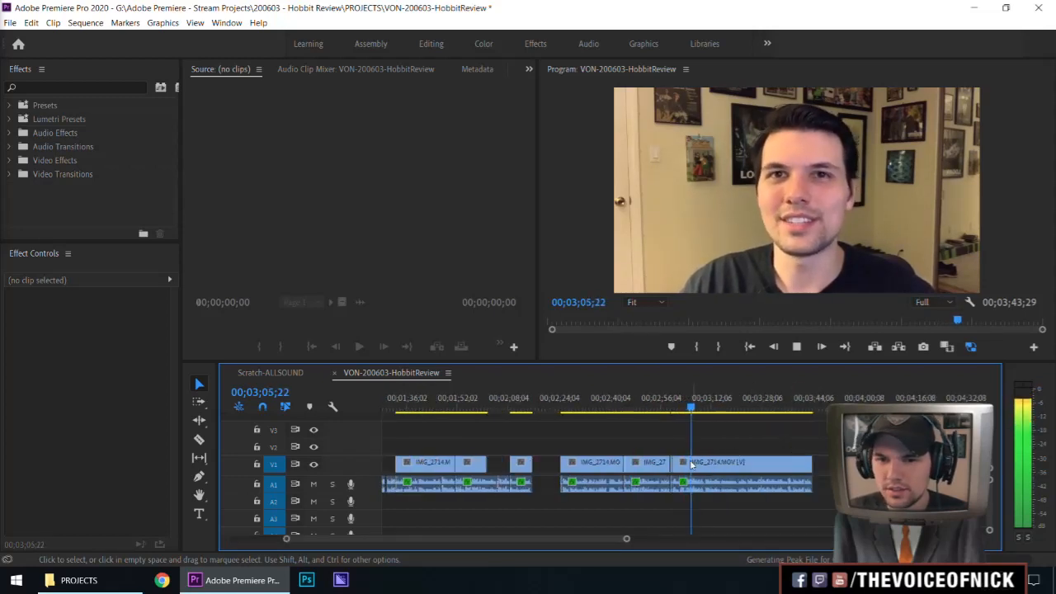
{"action": "key", "text": "equal"}
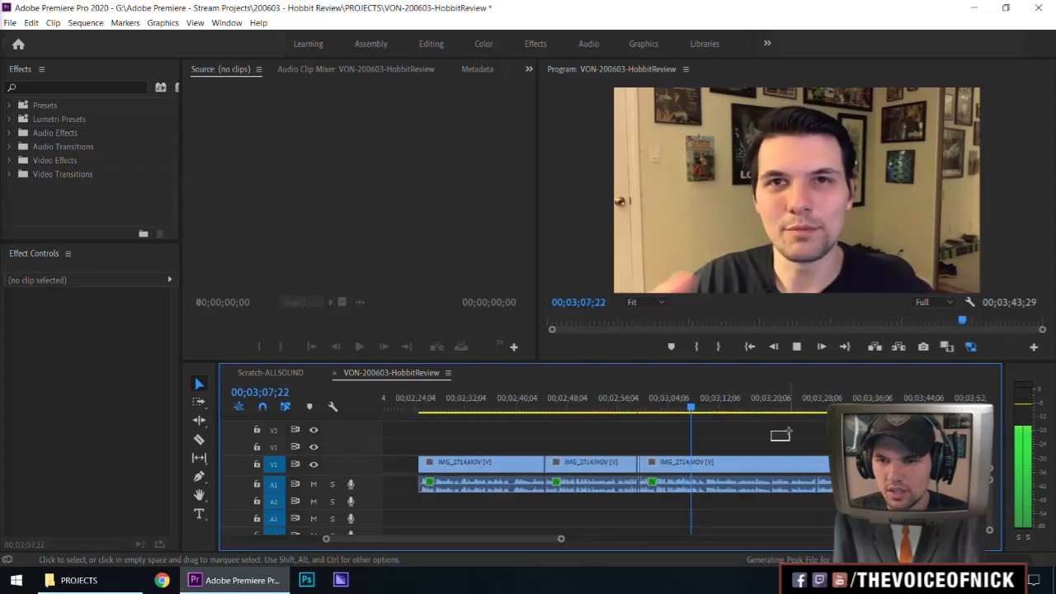
{"action": "left_click_drag", "start_coordinate": [789, 431], "coordinate": [795, 435]}
{"action": "key", "text": "equal"}
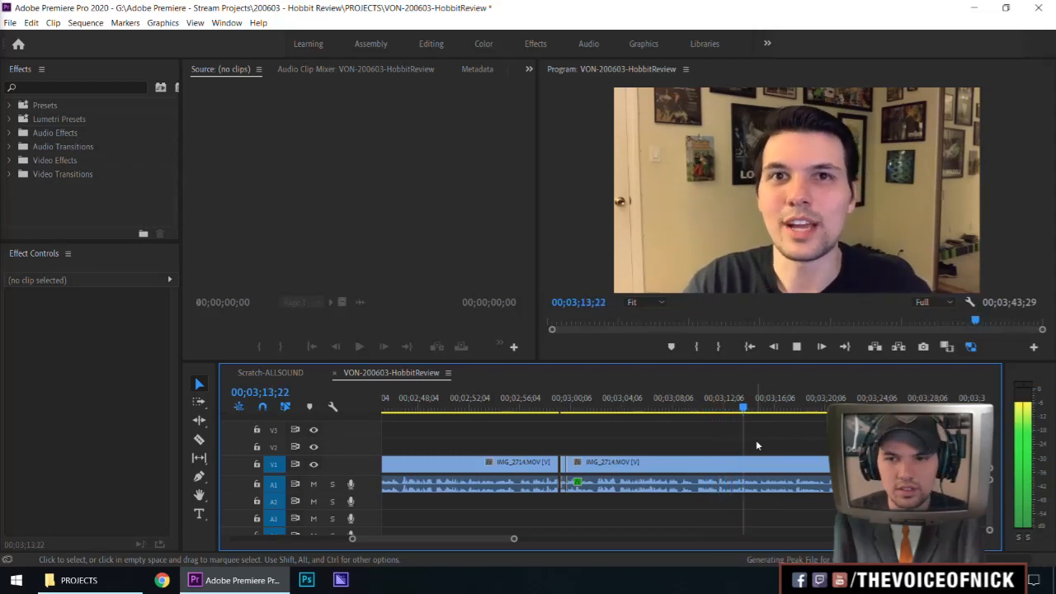
- Stop playback near 00;03;15;07 and split the talking clip at 00;03;14;28
{"action": "scroll", "coordinate": [756, 443], "scroll_direction": "down", "scroll_amount": 2}
{"action": "key", "text": "equal"}
{"action": "key", "text": "space"}
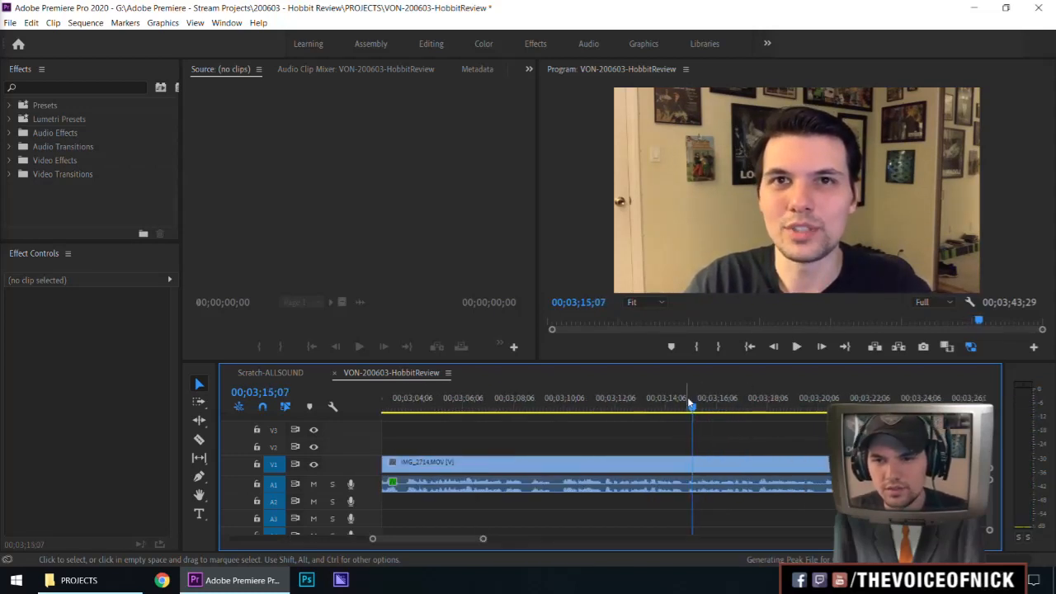
{"action": "key", "text": "c"}
{"action": "left_click", "coordinate": [688, 466]}
{"action": "key", "text": "v"}
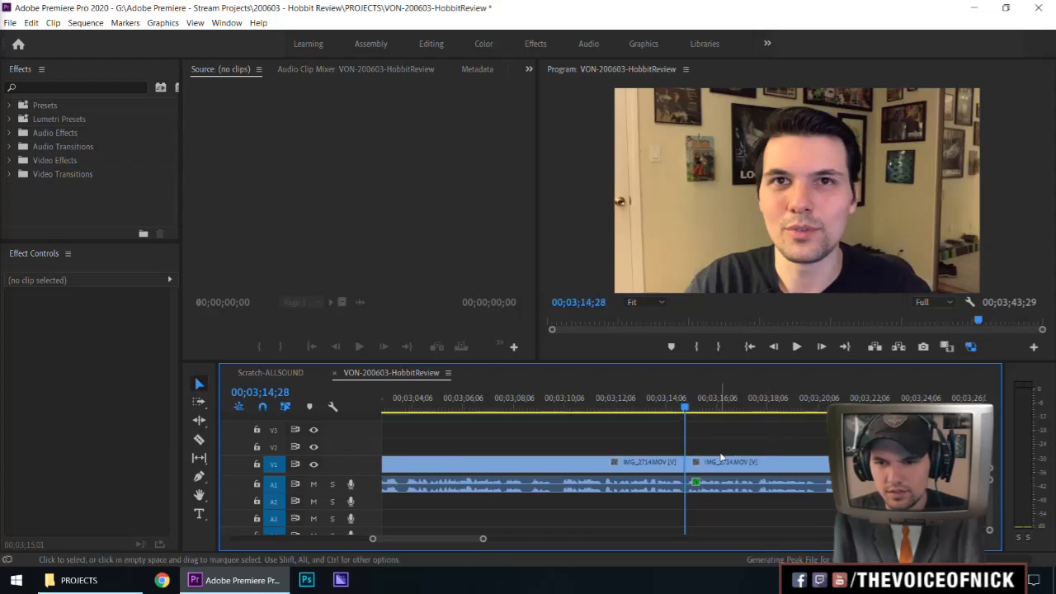
- Play the footage after the new cut and replay from about 00;03;16 to find where the unwanted part ends
{"action": "key", "text": "minus"}
{"action": "key", "text": "equal"}
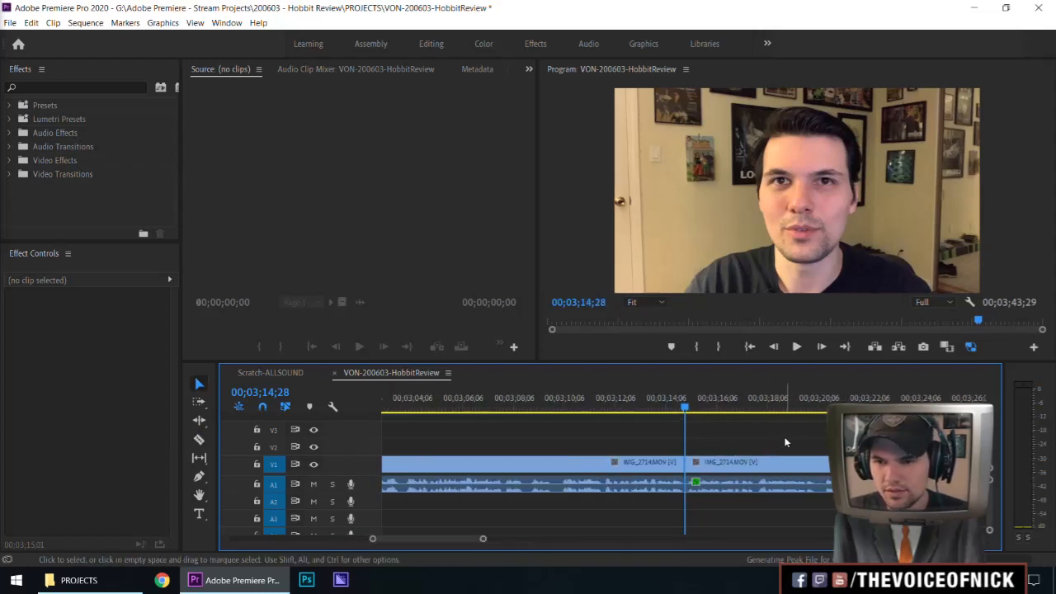
{"action": "key", "text": "space"}
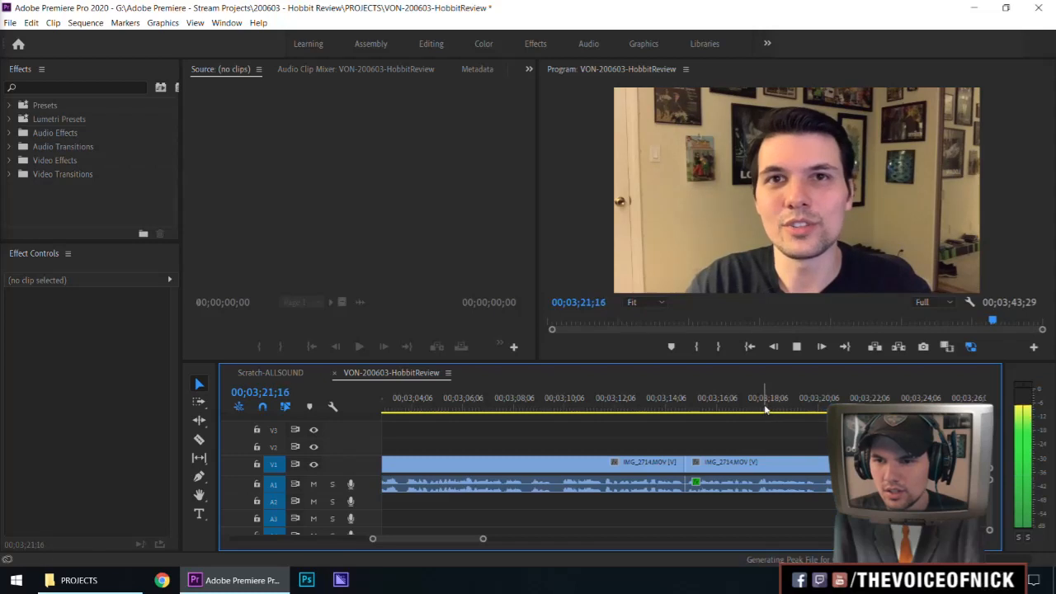
{"action": "scroll", "coordinate": [775, 434], "scroll_direction": "down", "scroll_amount": 3}
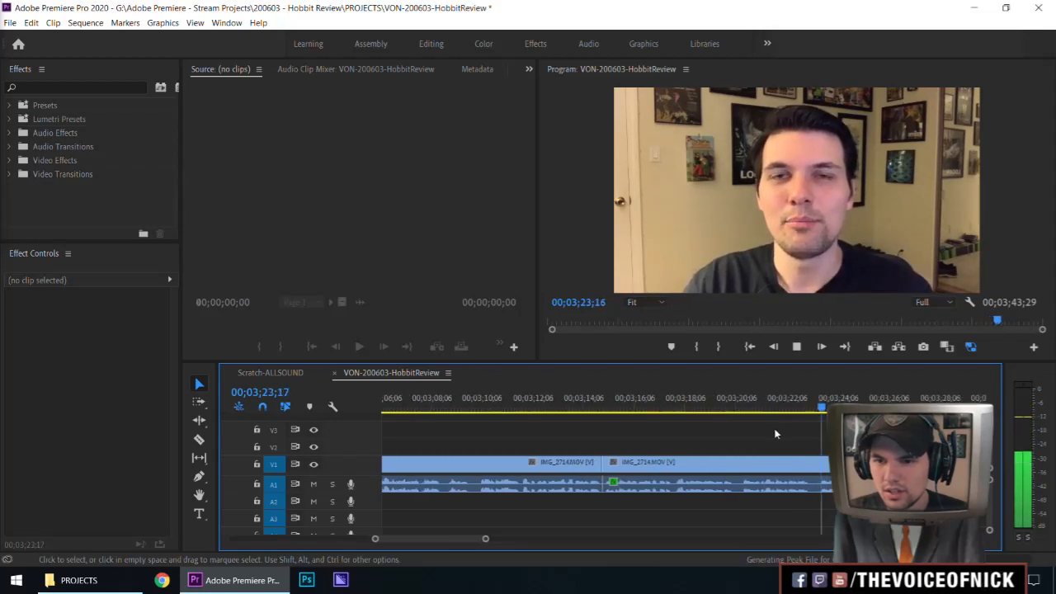
{"action": "left_click", "coordinate": [665, 402]}
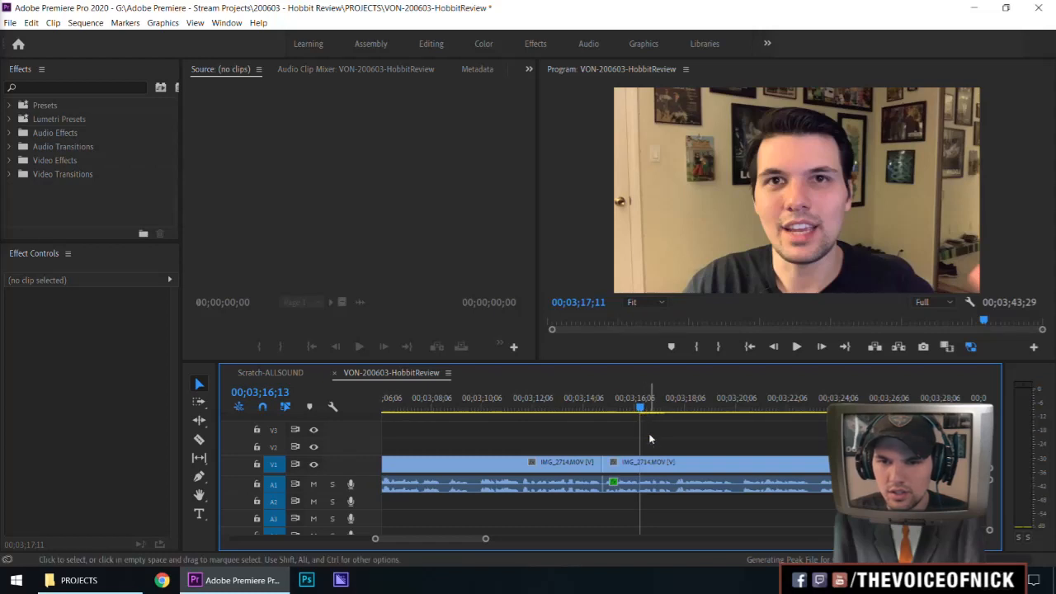
{"action": "key", "text": "space"}
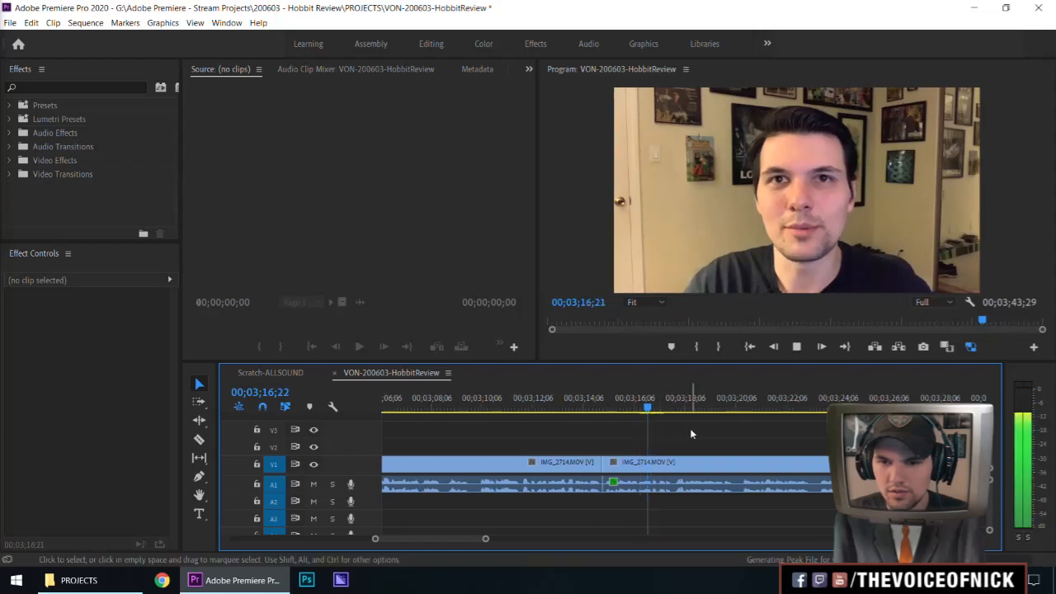
- Split the clip at 00;03;17;04, delete the piece between there and the preceding cut, and close the gap
{"action": "left_click", "coordinate": [669, 405]}
{"action": "left_click_drag", "start_coordinate": [670, 410], "coordinate": [659, 412]}
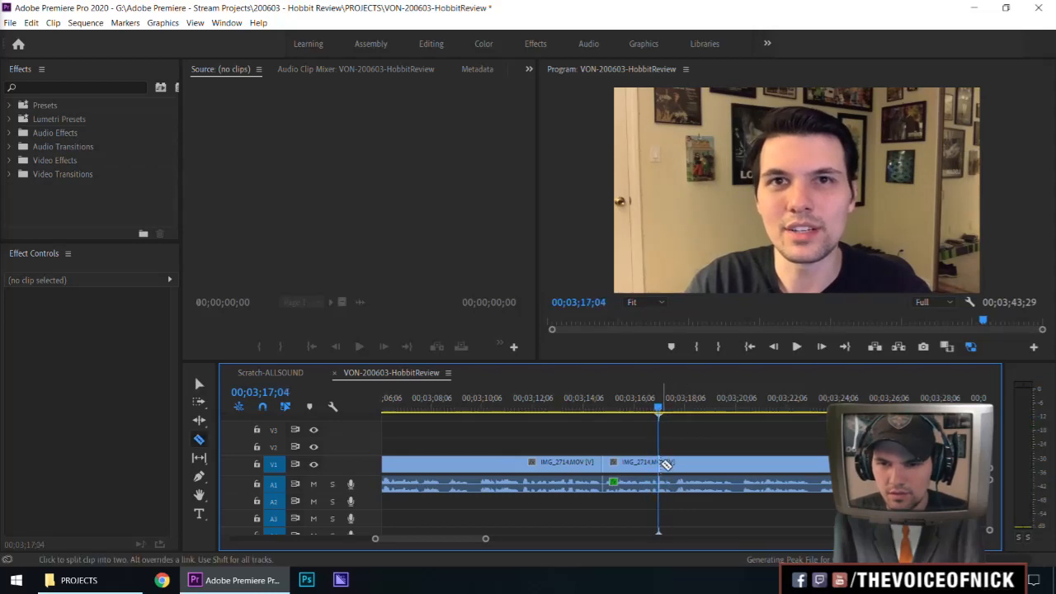
{"action": "key", "text": "ctrl+k"}
{"action": "left_click", "coordinate": [625, 478]}
{"action": "key", "text": "Delete"}
- Replay the new join from 00;03;13;19 to about 00;03;17 to check the cut
{"action": "left_click_drag", "start_coordinate": [587, 407], "coordinate": [569, 408]}
{"action": "left_click_drag", "start_coordinate": [632, 423], "coordinate": [610, 426]}
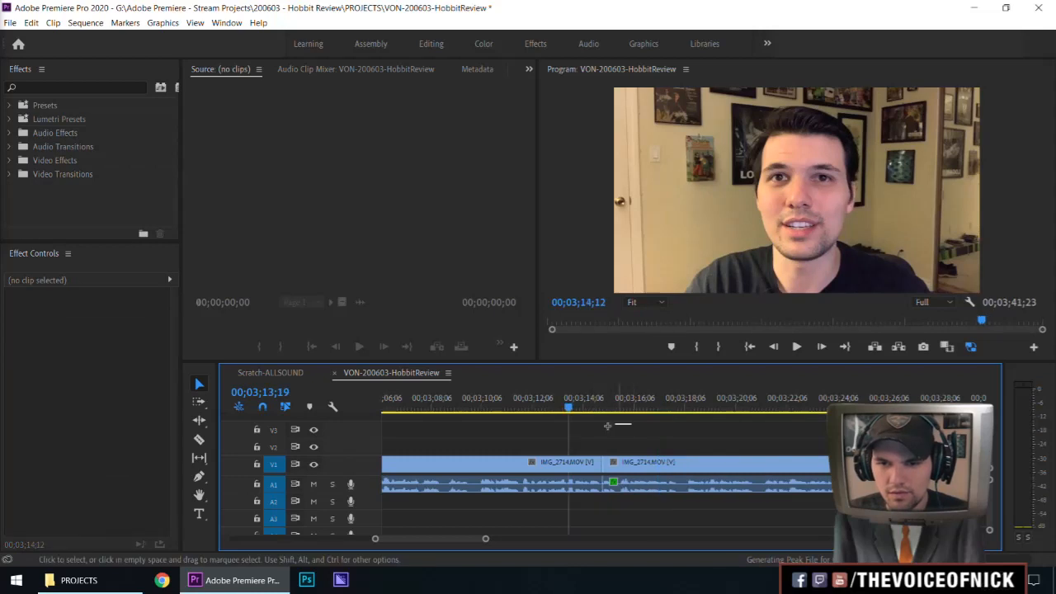
{"action": "scroll", "coordinate": [633, 430], "scroll_direction": "up", "scroll_amount": 2}
{"action": "left_click_drag", "start_coordinate": [779, 428], "coordinate": [743, 440]}
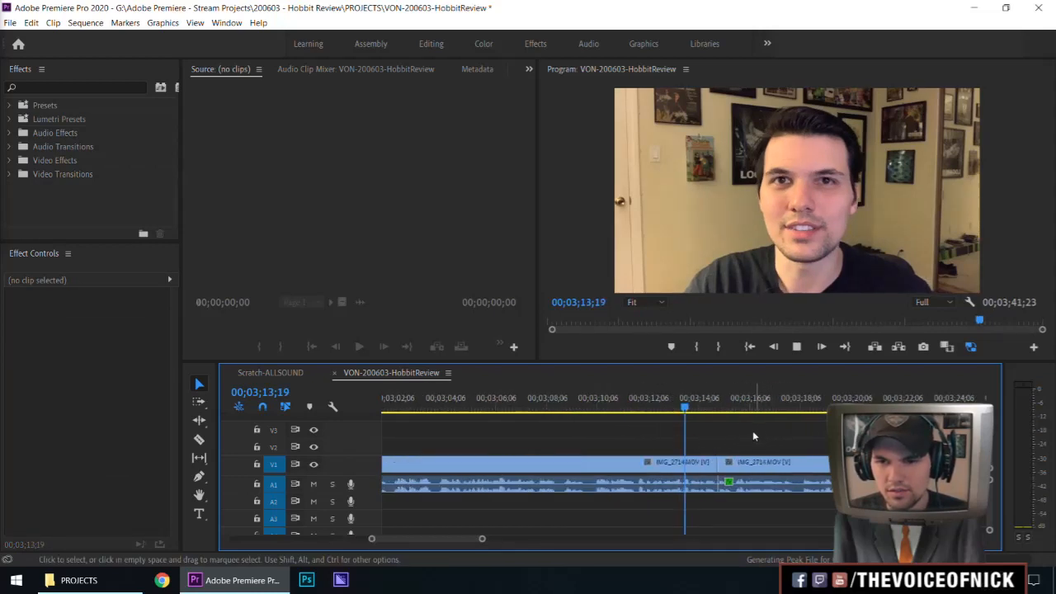
{"action": "key", "text": "="}
{"action": "key", "text": "space"}
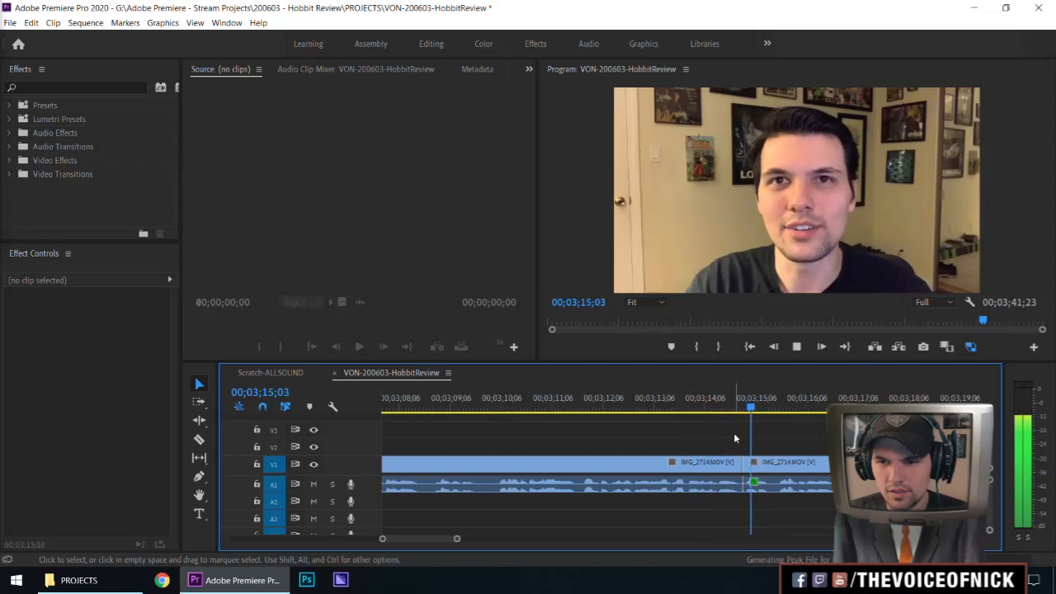
{"action": "key", "text": "minus"}
{"action": "key", "text": "minus"}
{"action": "key", "text": "minus"}
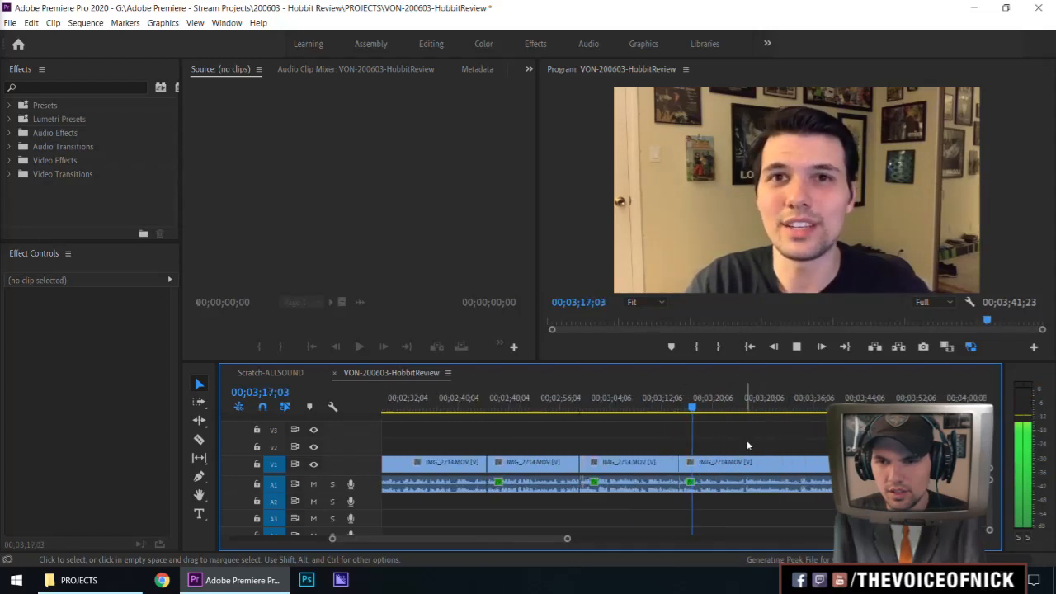
- Stop playback, add a sequence marker at 00;03;17;24, and set its color to cyan
{"action": "key", "text": "space"}
{"action": "key", "text": "m"}
{"action": "key", "text": "m"}
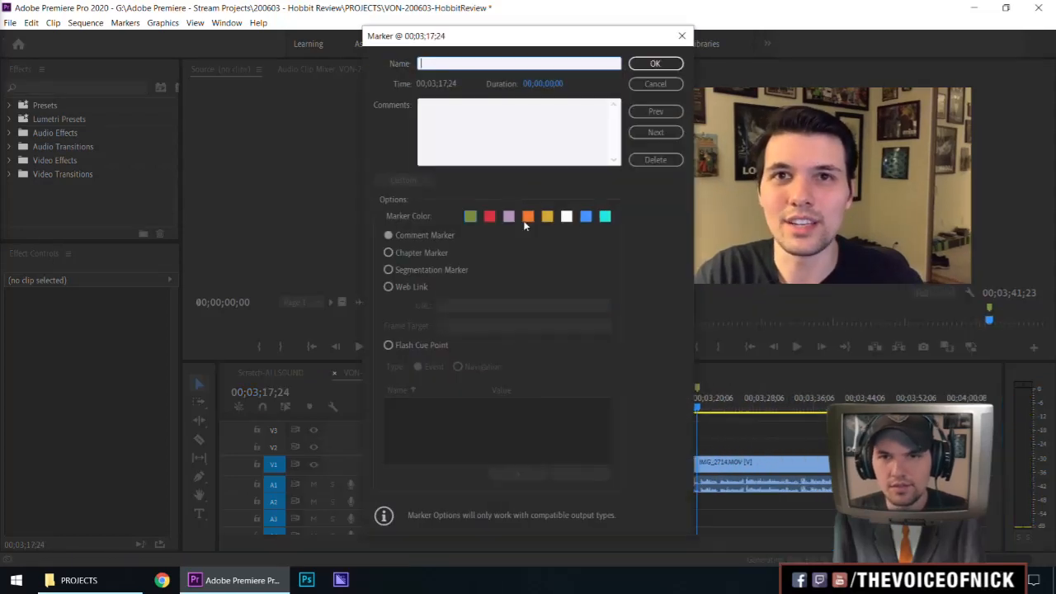
{"action": "left_click", "coordinate": [605, 216]}
{"action": "left_click", "coordinate": [656, 65]}
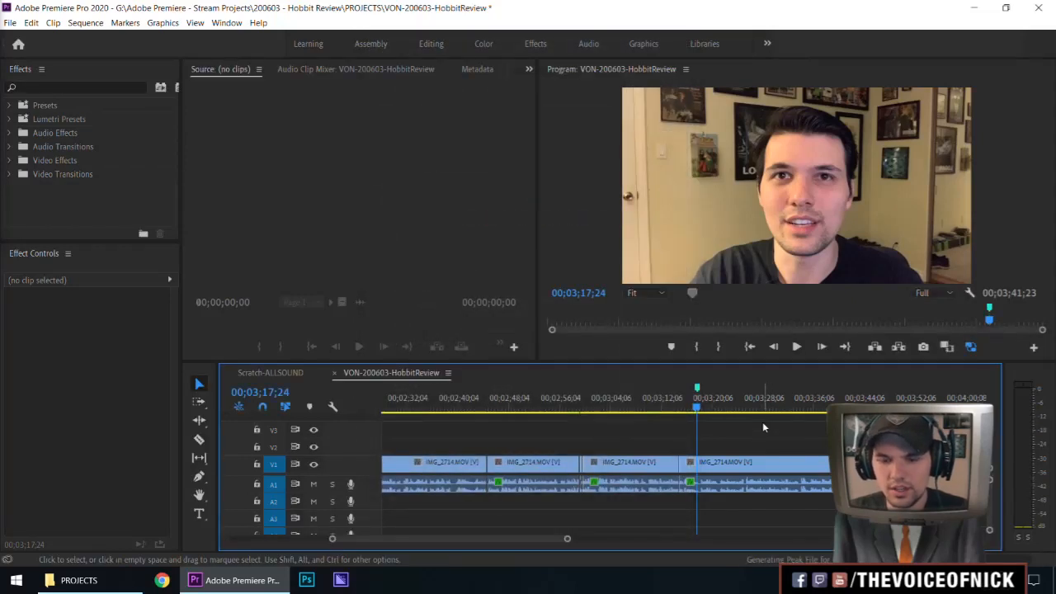
- View the wider timeline with its remaining gaps and save the project
{"action": "key", "text": "minus"}
{"action": "key", "text": "minus"}
{"action": "key", "text": "minus"}
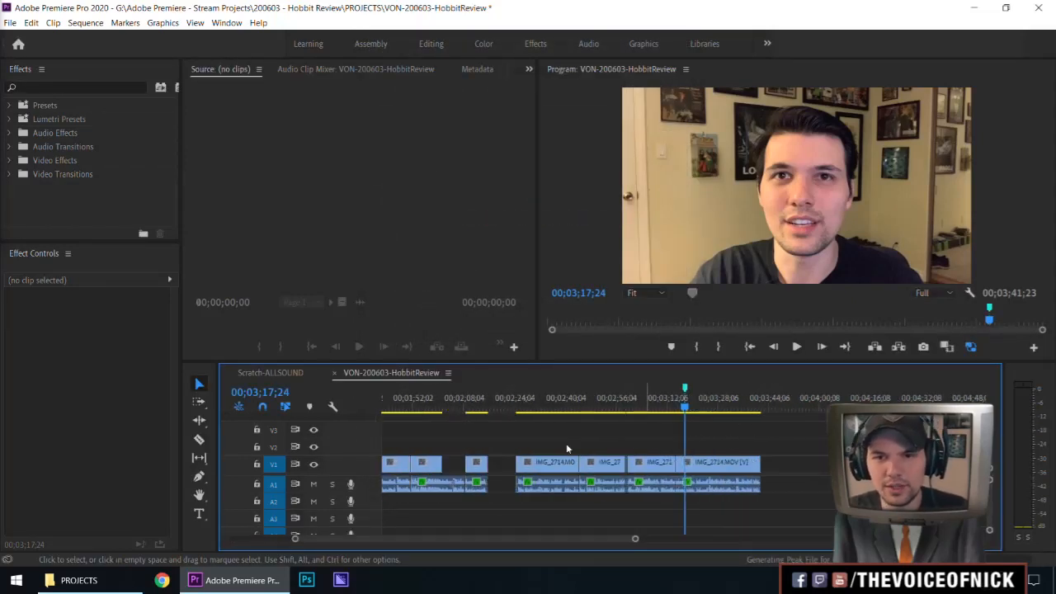
{"action": "left_click", "coordinate": [501, 467]}
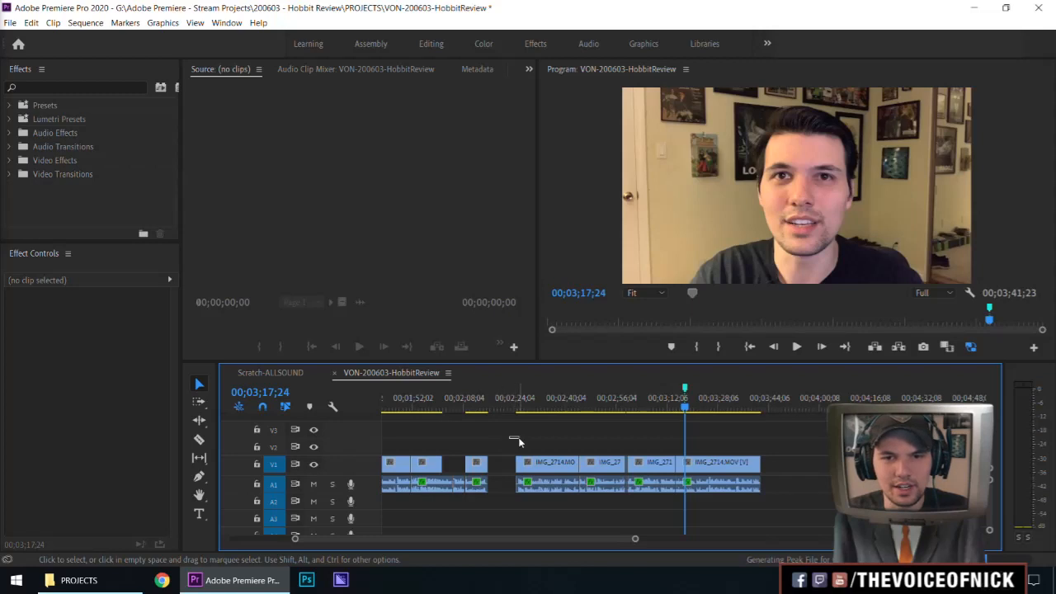
{"action": "key", "text": "ctrl+s"}
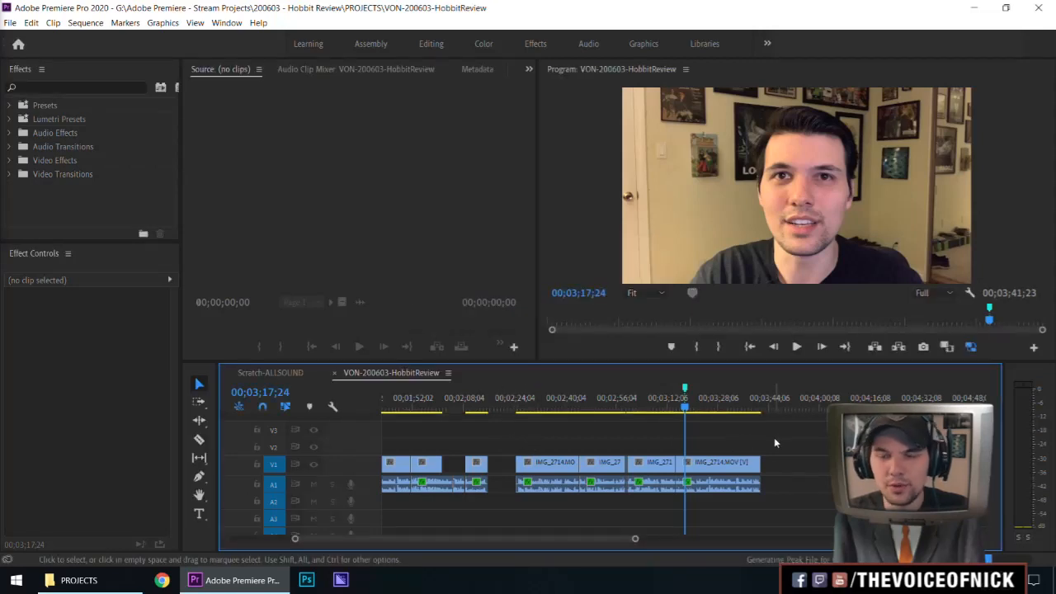